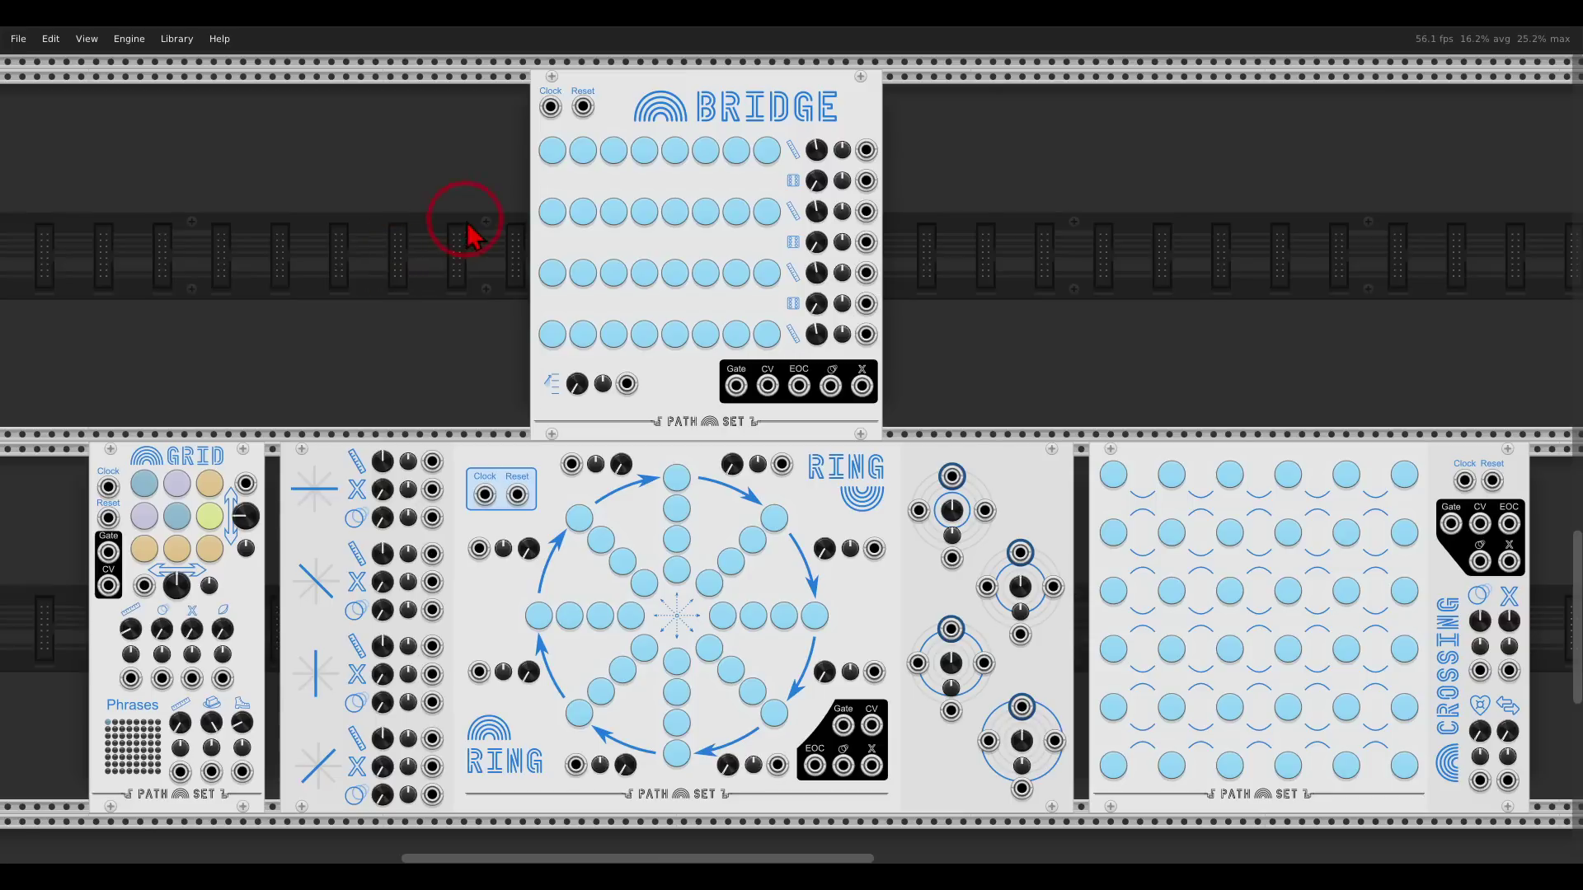
{"action": "mouse_move", "coordinate": [855, 76]}
{"action": "left_mouse_down"}
{"action": "mouse_move", "coordinate": [658, 60]}
{"action": "mouse_move", "coordinate": [615, 119]}
{"action": "mouse_move", "coordinate": [815, 175]}
{"action": "mouse_move", "coordinate": [884, 124]}
{"action": "left_mouse_up"}
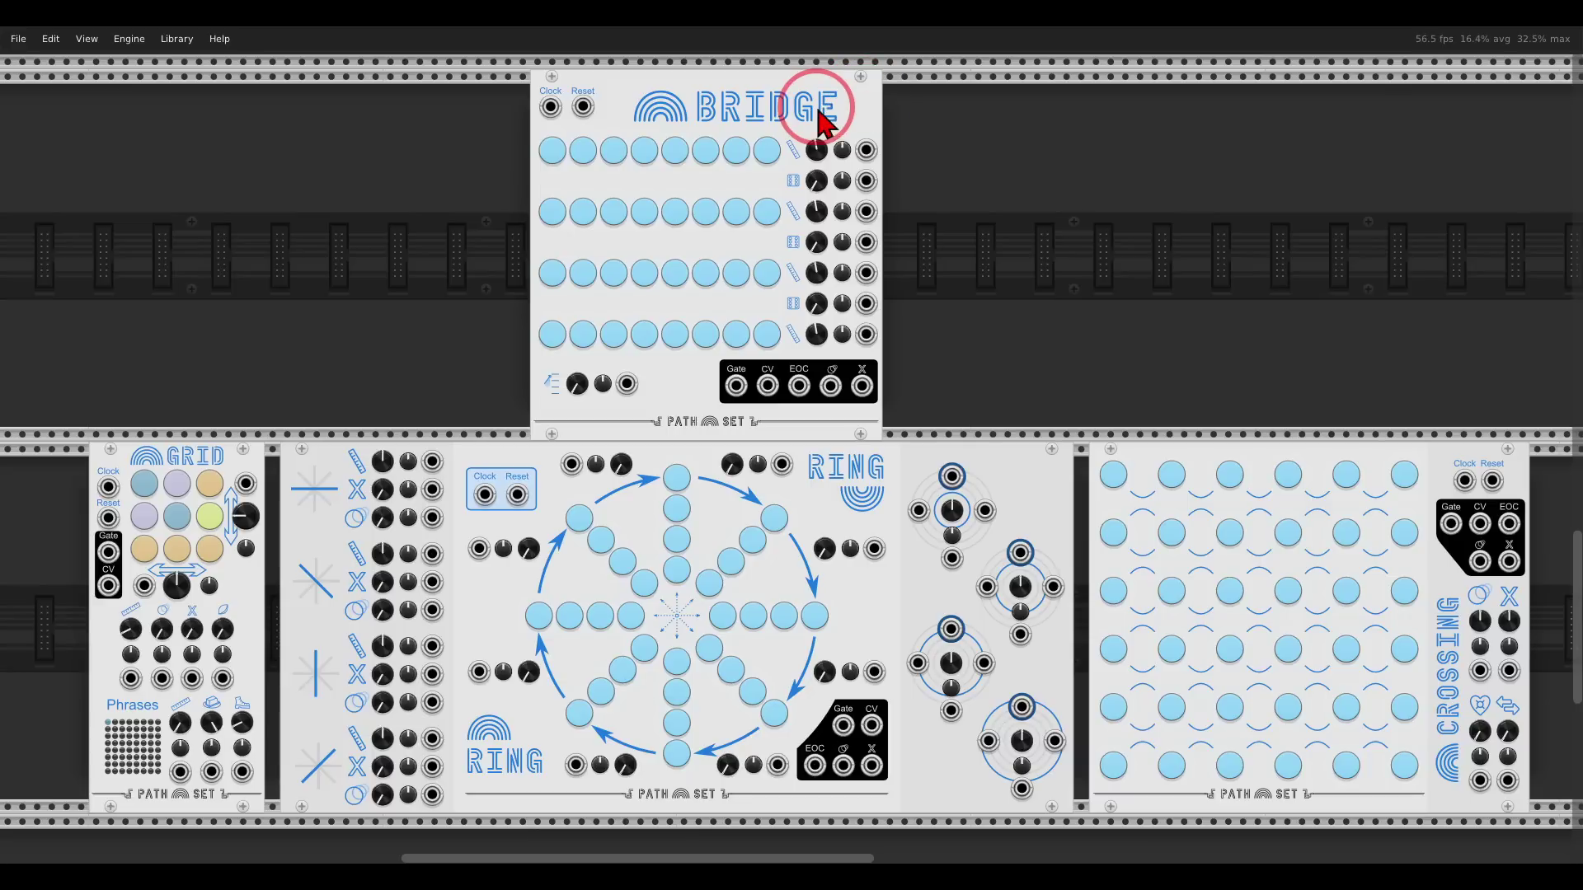
{"action": "mouse_move", "coordinate": [235, 426]}
{"action": "left_mouse_down"}
{"action": "mouse_move", "coordinate": [183, 417]}
{"action": "mouse_move", "coordinate": [119, 458]}
{"action": "mouse_move", "coordinate": [239, 441]}
{"action": "left_mouse_up"}
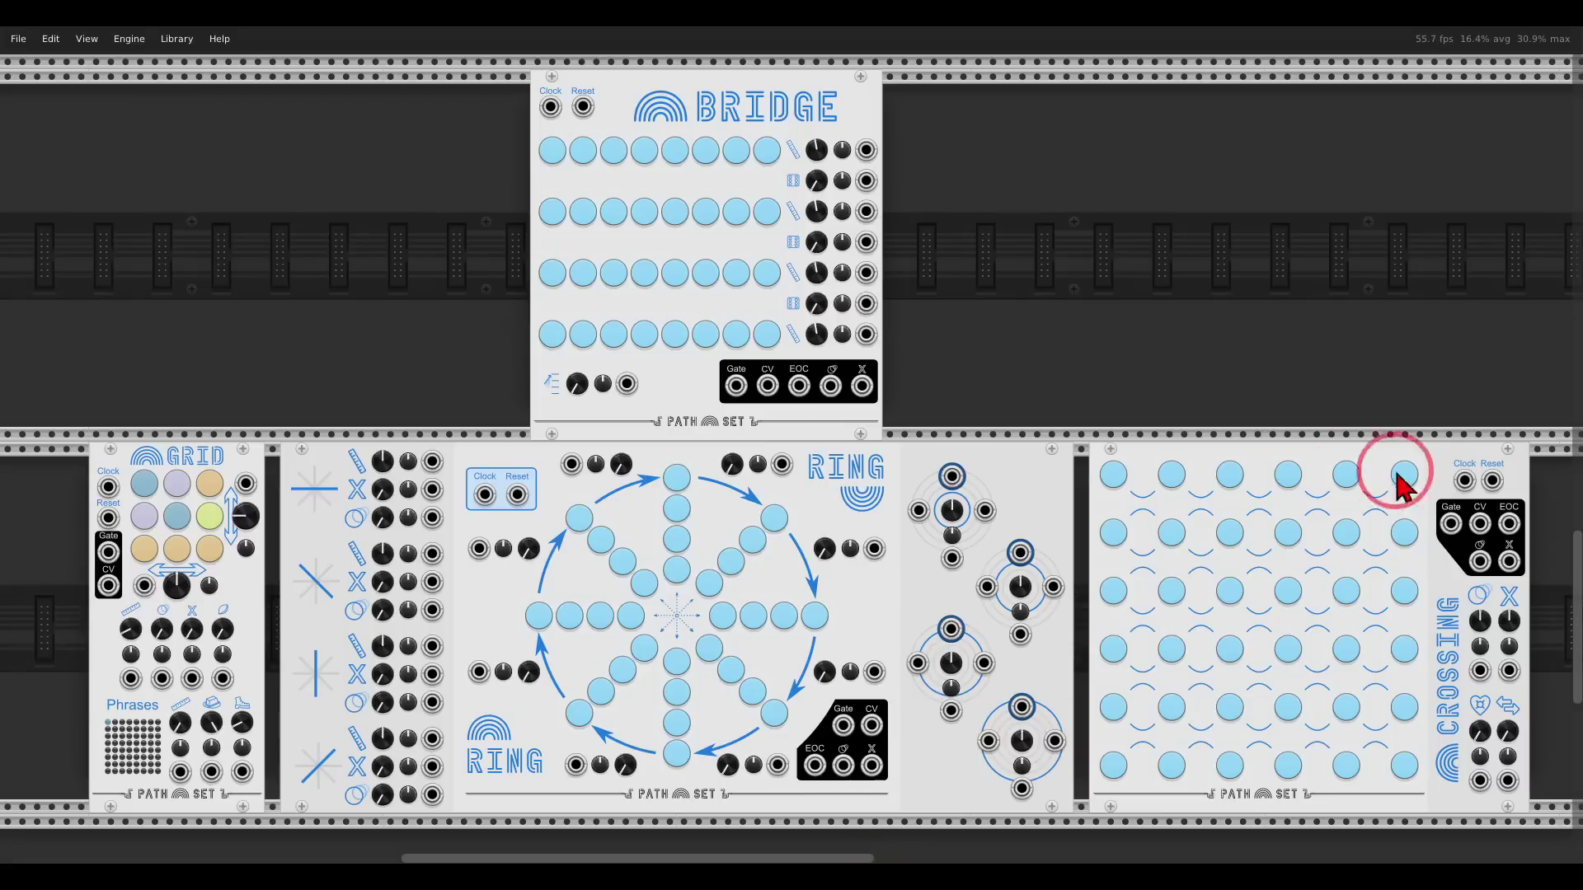
{"action": "mouse_move", "coordinate": [1412, 467]}
{"action": "left_mouse_down"}
{"action": "mouse_move", "coordinate": [1365, 452]}
{"action": "mouse_move", "coordinate": [850, 426]}
{"action": "mouse_move", "coordinate": [770, 641]}
{"action": "mouse_move", "coordinate": [1290, 608]}
{"action": "mouse_move", "coordinate": [1400, 509]}
{"action": "mouse_move", "coordinate": [1392, 471]}
{"action": "left_mouse_up"}
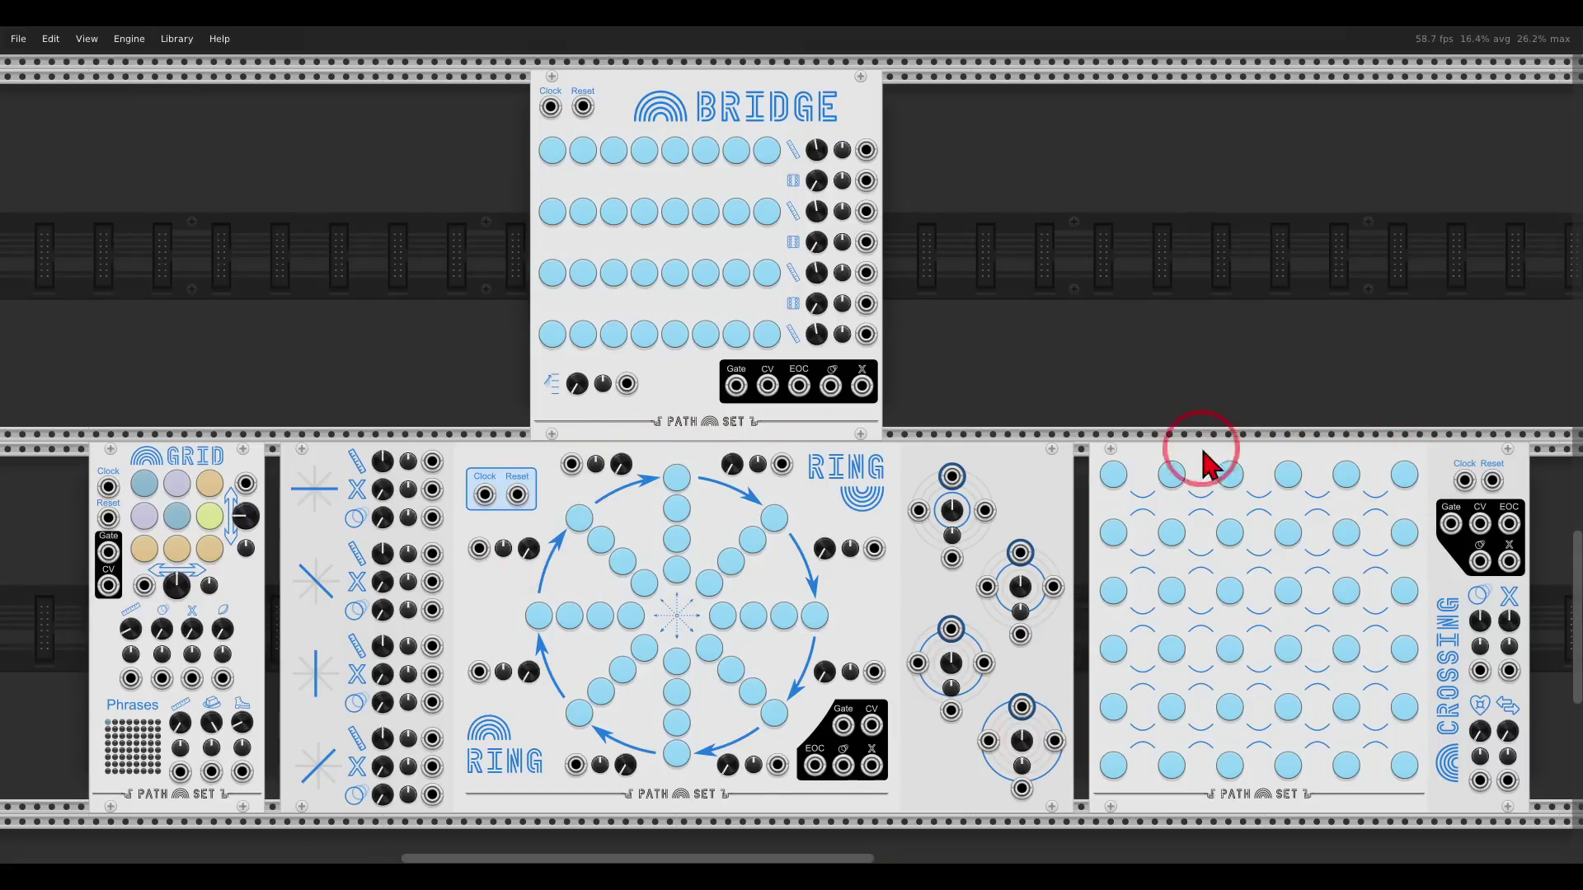
{"action": "scroll", "coordinate": [820, 442], "scroll_direction": "up", "scroll_amount": 15}
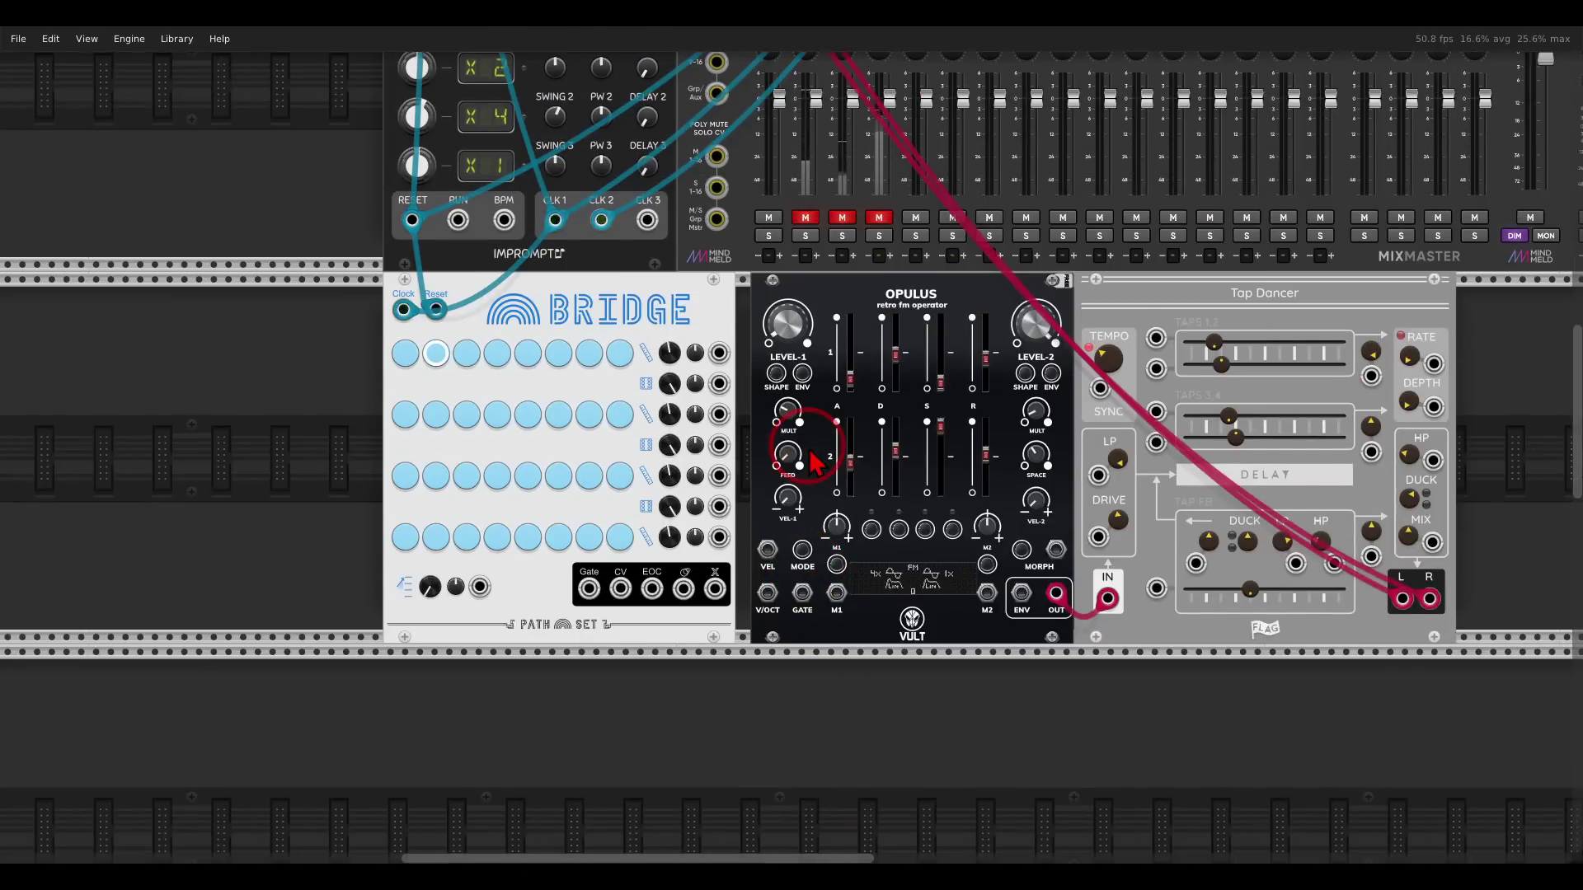
{"action": "scroll", "coordinate": [808, 461], "scroll_direction": "up", "scroll_amount": 3}
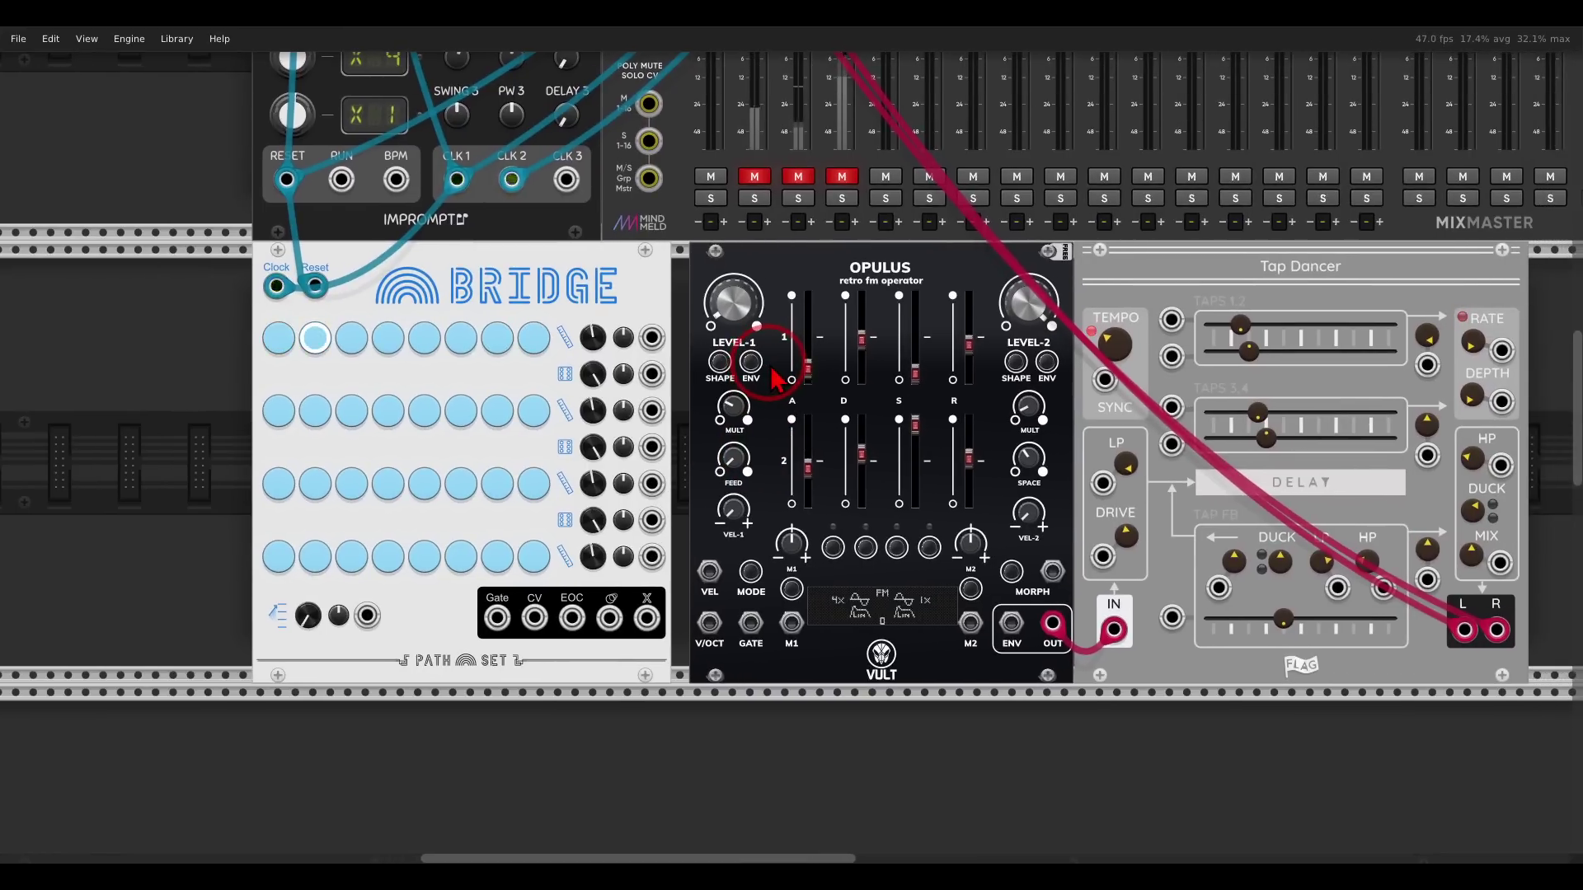
{"action": "scroll", "coordinate": [734, 417], "scroll_direction": "right", "scroll_amount": 1}
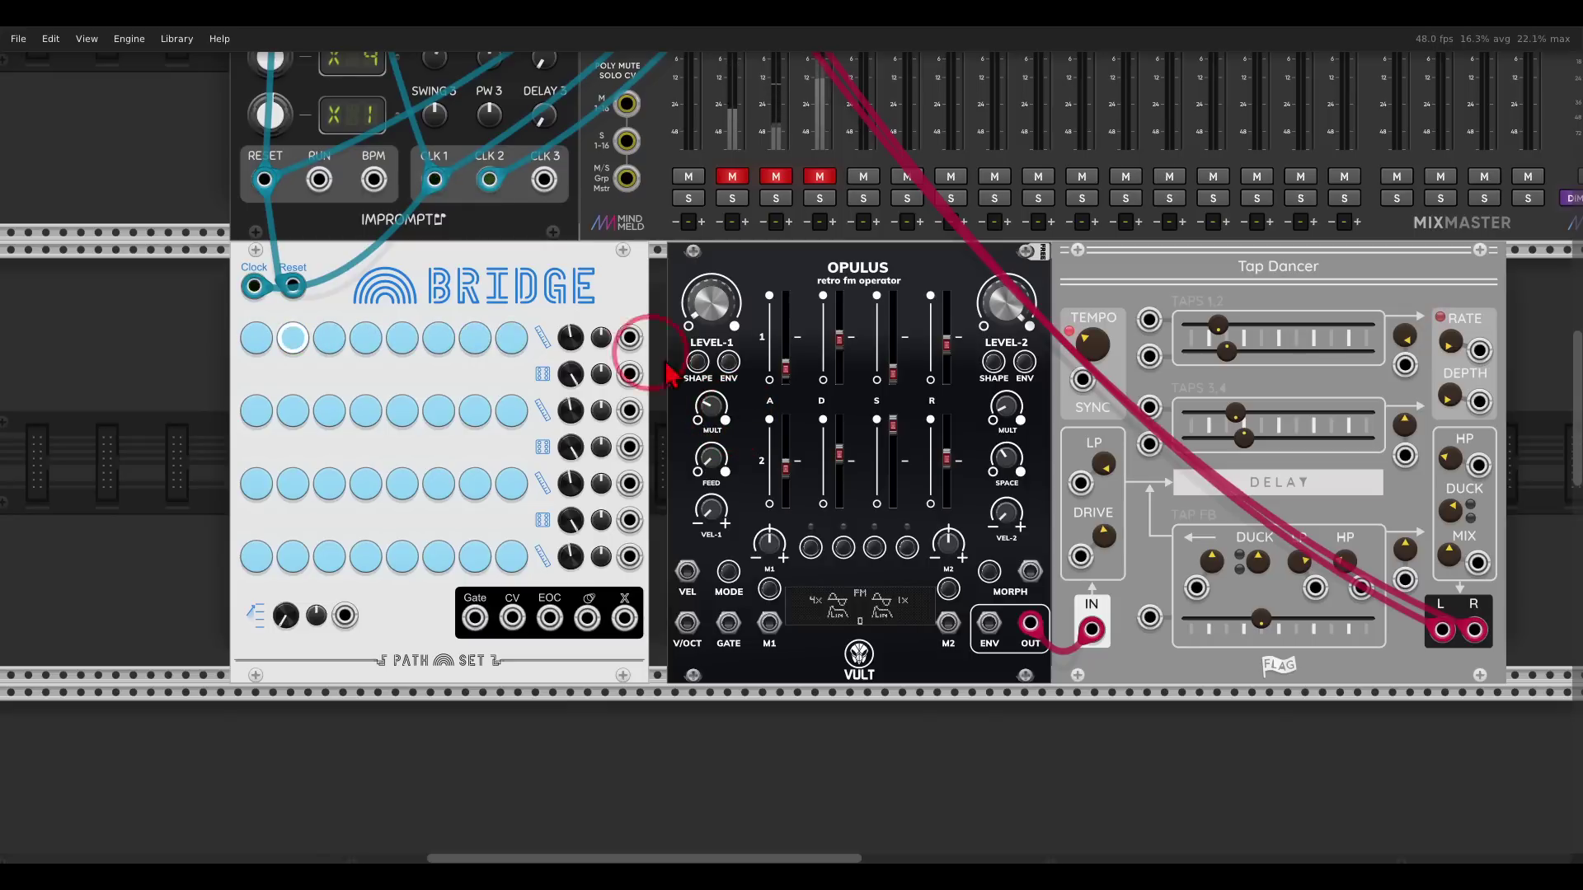
{"action": "mouse_move", "coordinate": [537, 309]}
{"action": "left_mouse_down"}
{"action": "mouse_move", "coordinate": [361, 287]}
{"action": "mouse_move", "coordinate": [217, 305]}
{"action": "mouse_move", "coordinate": [215, 357]}
{"action": "mouse_move", "coordinate": [370, 409]}
{"action": "mouse_move", "coordinate": [505, 406]}
{"action": "mouse_move", "coordinate": [564, 351]}
{"action": "mouse_move", "coordinate": [532, 312]}
{"action": "left_mouse_up"}
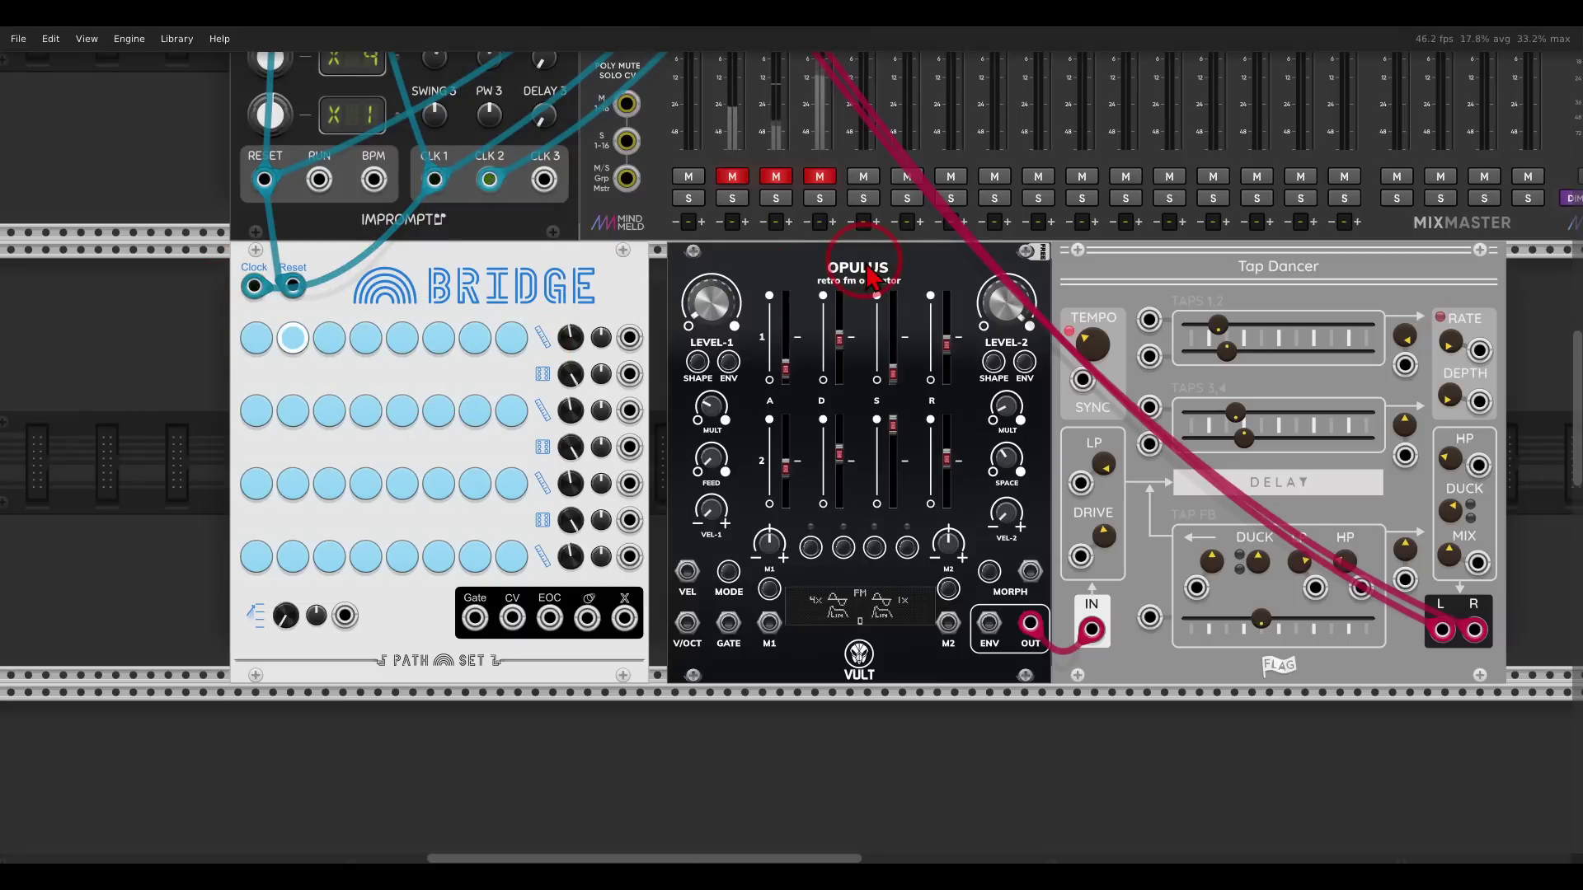
{"action": "mouse_move", "coordinate": [867, 275]}
{"action": "left_mouse_down"}
{"action": "mouse_move", "coordinate": [920, 250]}
{"action": "mouse_move", "coordinate": [818, 254]}
{"action": "mouse_move", "coordinate": [905, 328]}
{"action": "mouse_move", "coordinate": [923, 248]}
{"action": "mouse_move", "coordinate": [1092, 267]}
{"action": "mouse_move", "coordinate": [1073, 239]}
{"action": "mouse_move", "coordinate": [1092, 306]}
{"action": "left_mouse_up"}
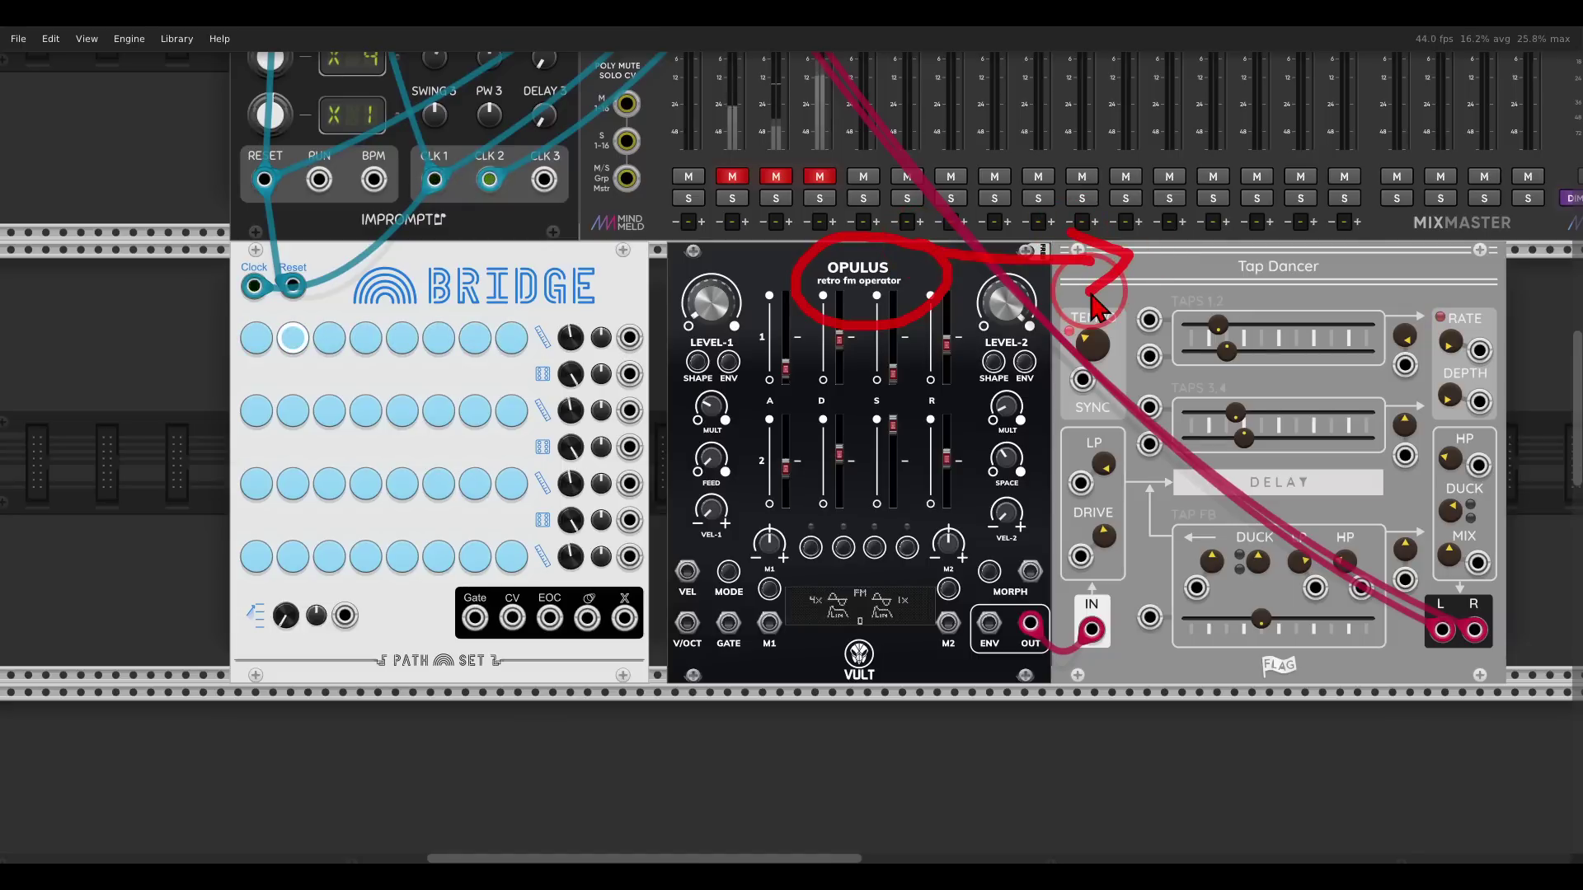
- Patch the Bridge module's Gate output to the Opulus GATE input and its CV output to the Opulus V/OCT input
{"action": "scroll", "coordinate": [989, 330], "scroll_direction": "left", "scroll_amount": 3}
{"action": "scroll", "coordinate": [886, 350], "scroll_direction": "up", "scroll_amount": 2}
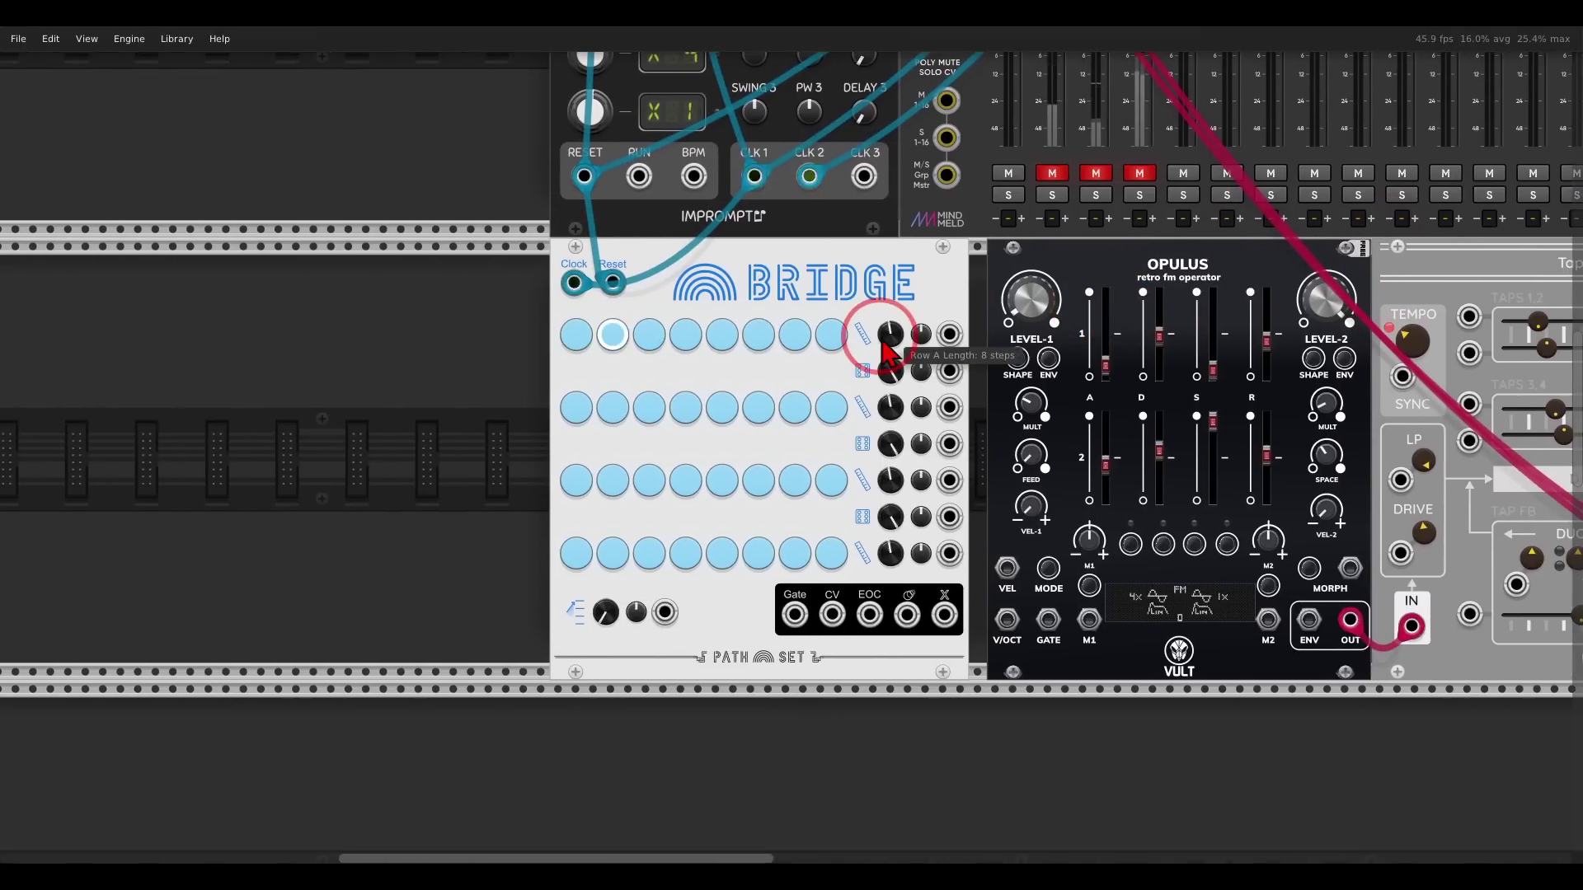
{"action": "scroll", "coordinate": [886, 346], "scroll_direction": "down", "scroll_amount": 2}
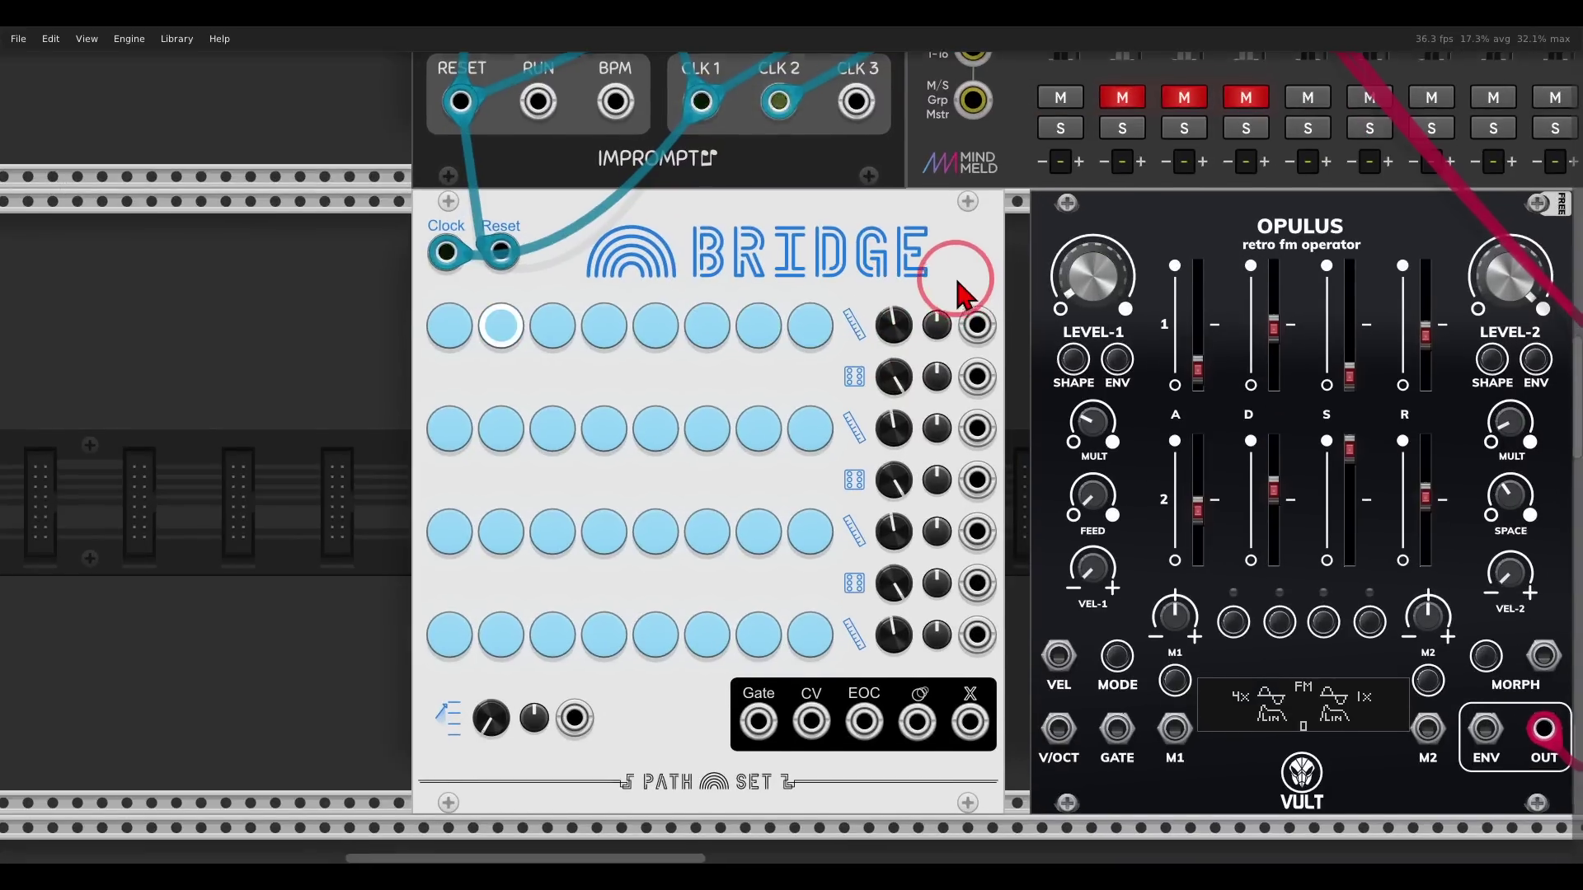
{"action": "scroll", "coordinate": [955, 272], "scroll_direction": "up", "scroll_amount": 3}
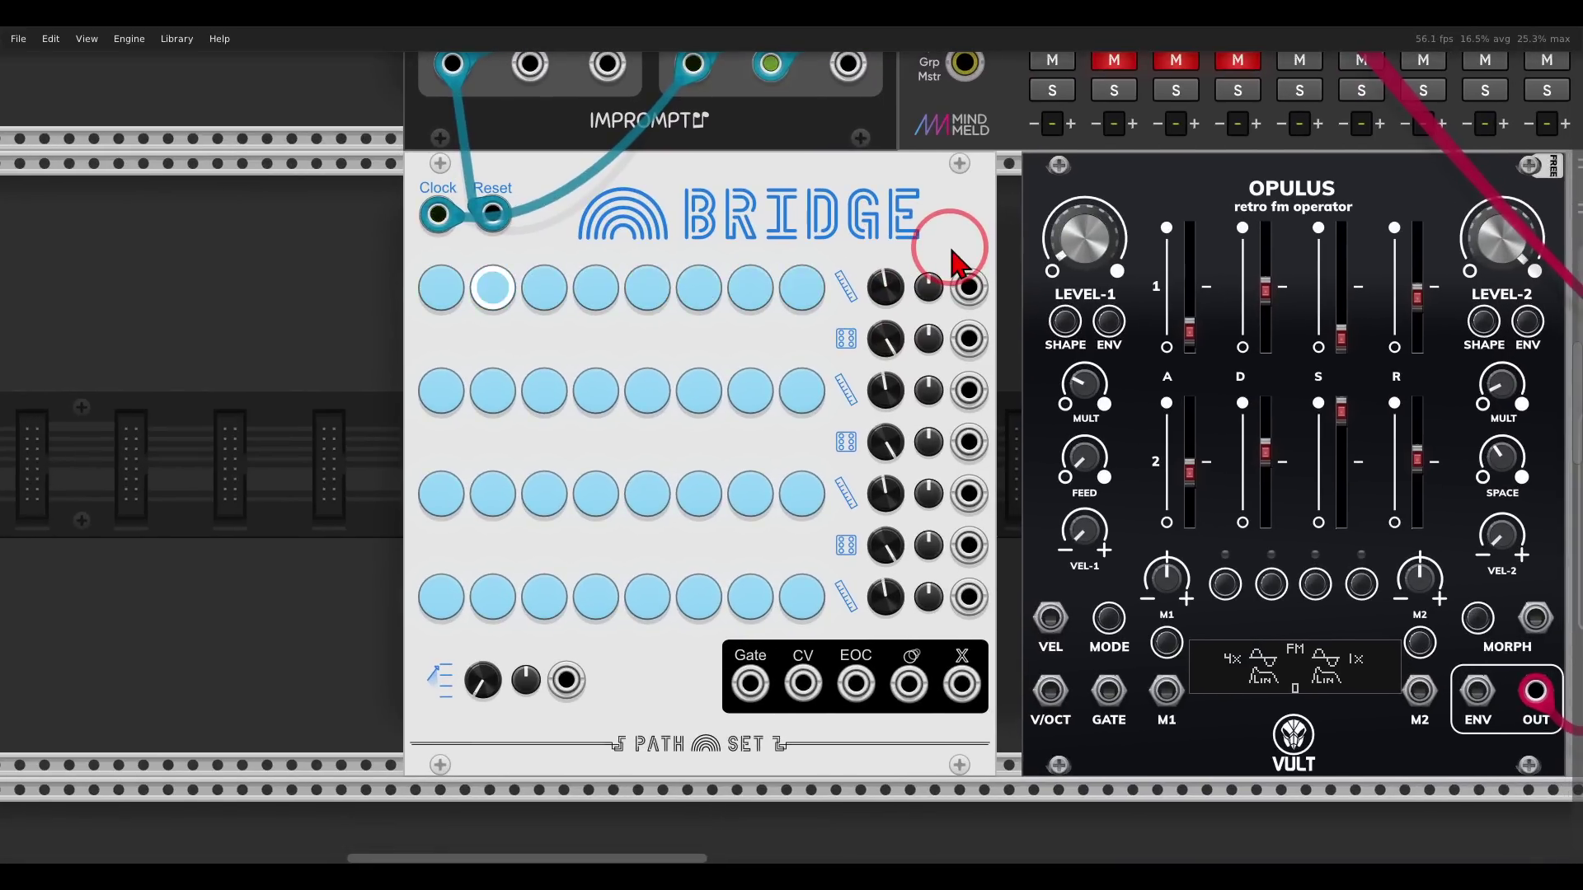
{"action": "left_click_drag", "start_coordinate": [750, 684], "coordinate": [1107, 691]}
{"action": "left_click_drag", "start_coordinate": [803, 683], "coordinate": [1058, 706]}
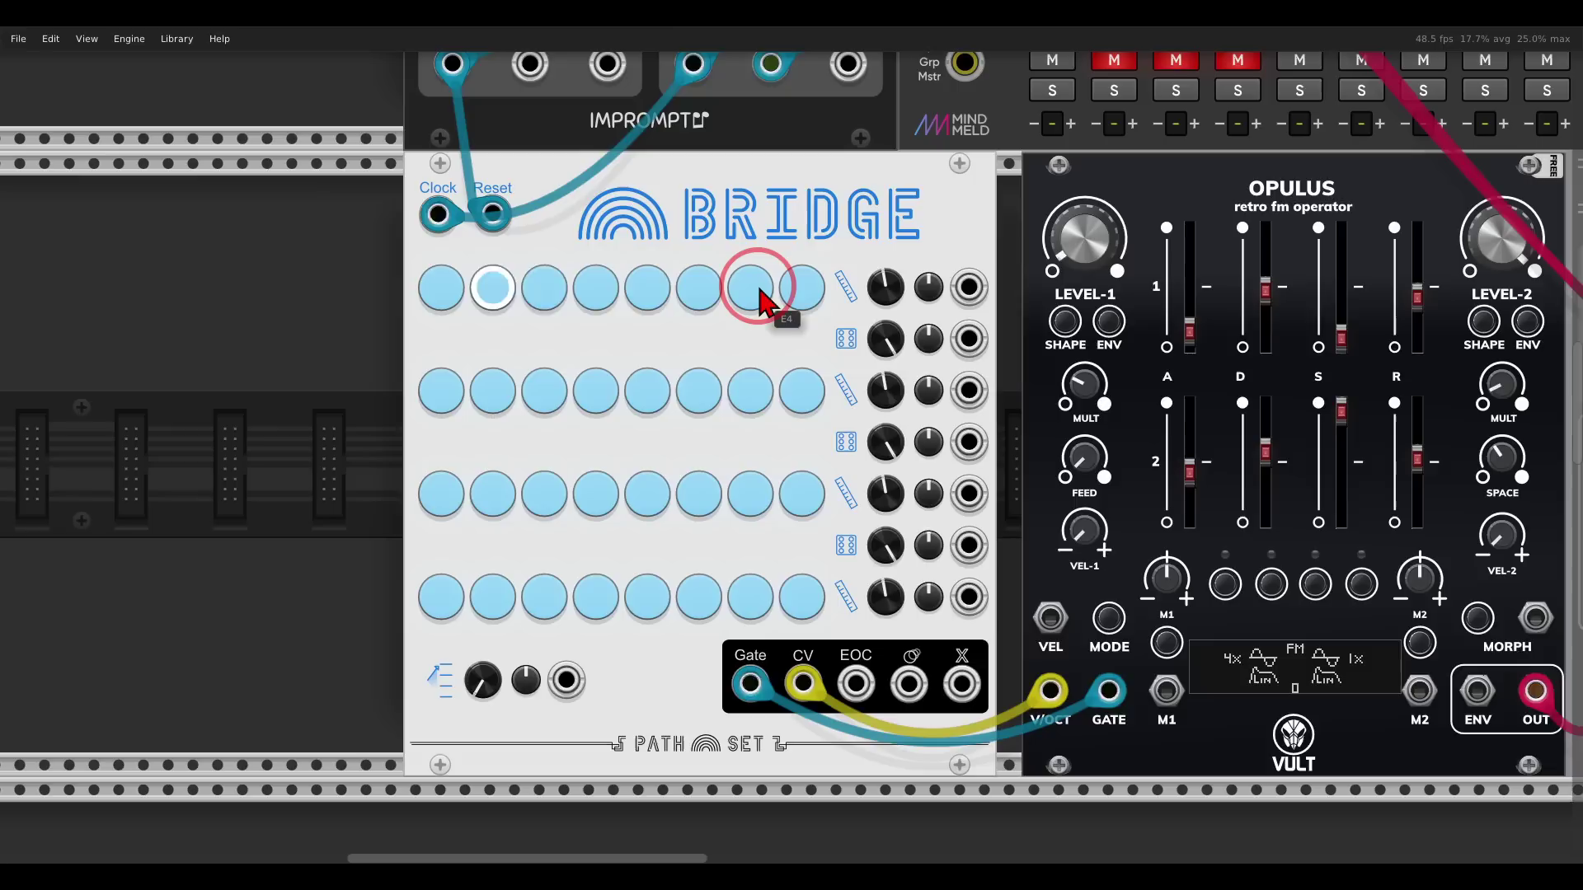
- Change the notes of steps 1, 4 and 7 in Bridge's first row, setting step 4 to A4
{"action": "left_click", "coordinate": [449, 295]}
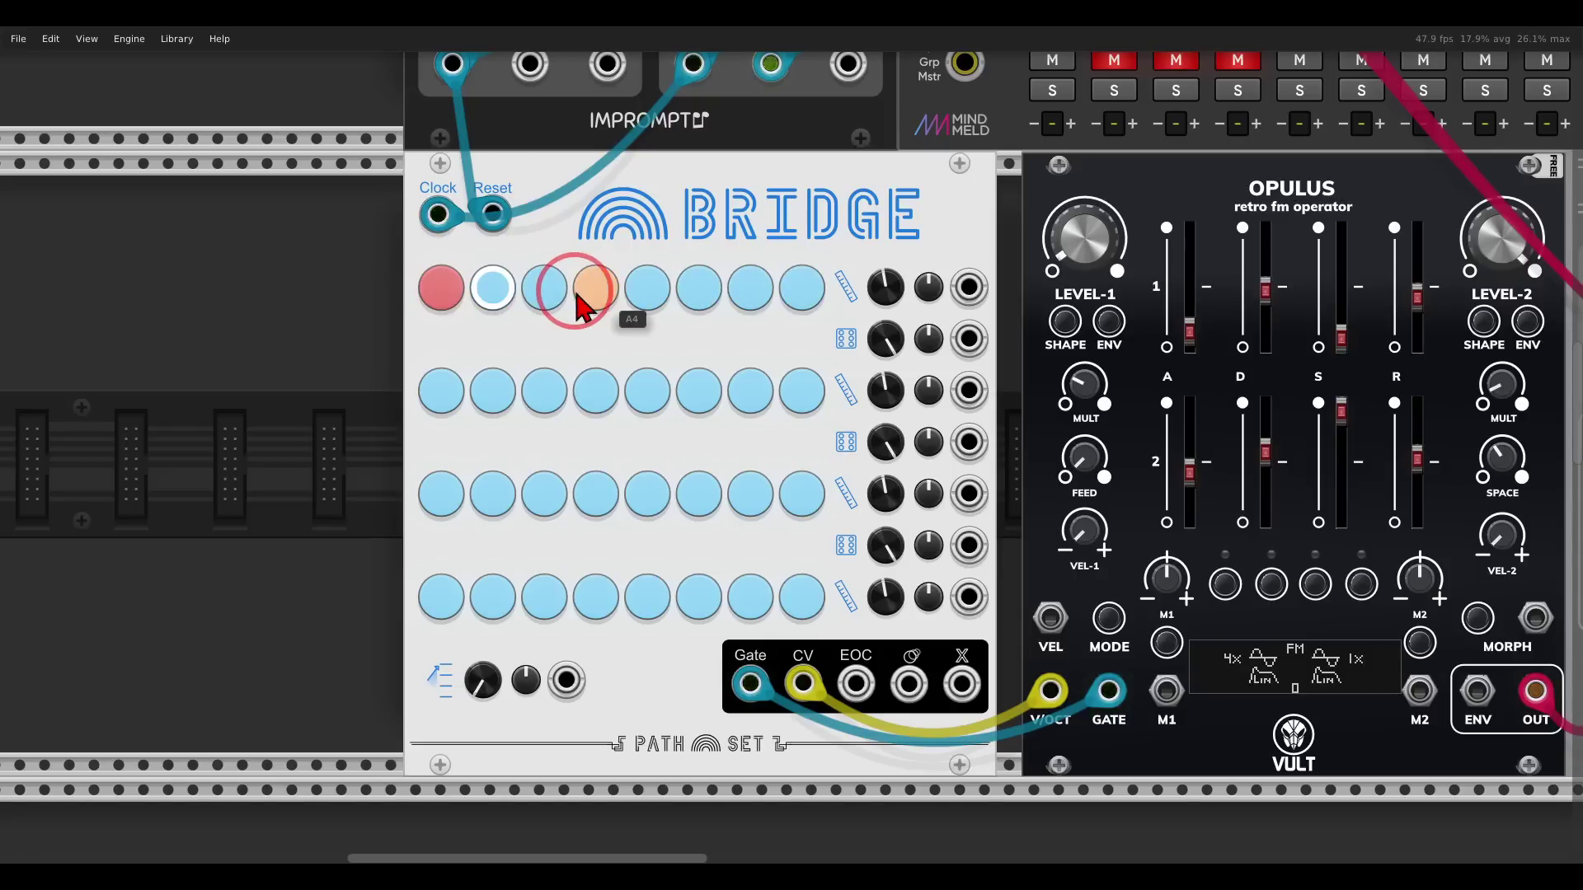
{"action": "left_click", "coordinate": [596, 290]}
{"action": "left_click", "coordinate": [748, 293]}
{"action": "left_click", "coordinate": [747, 296]}
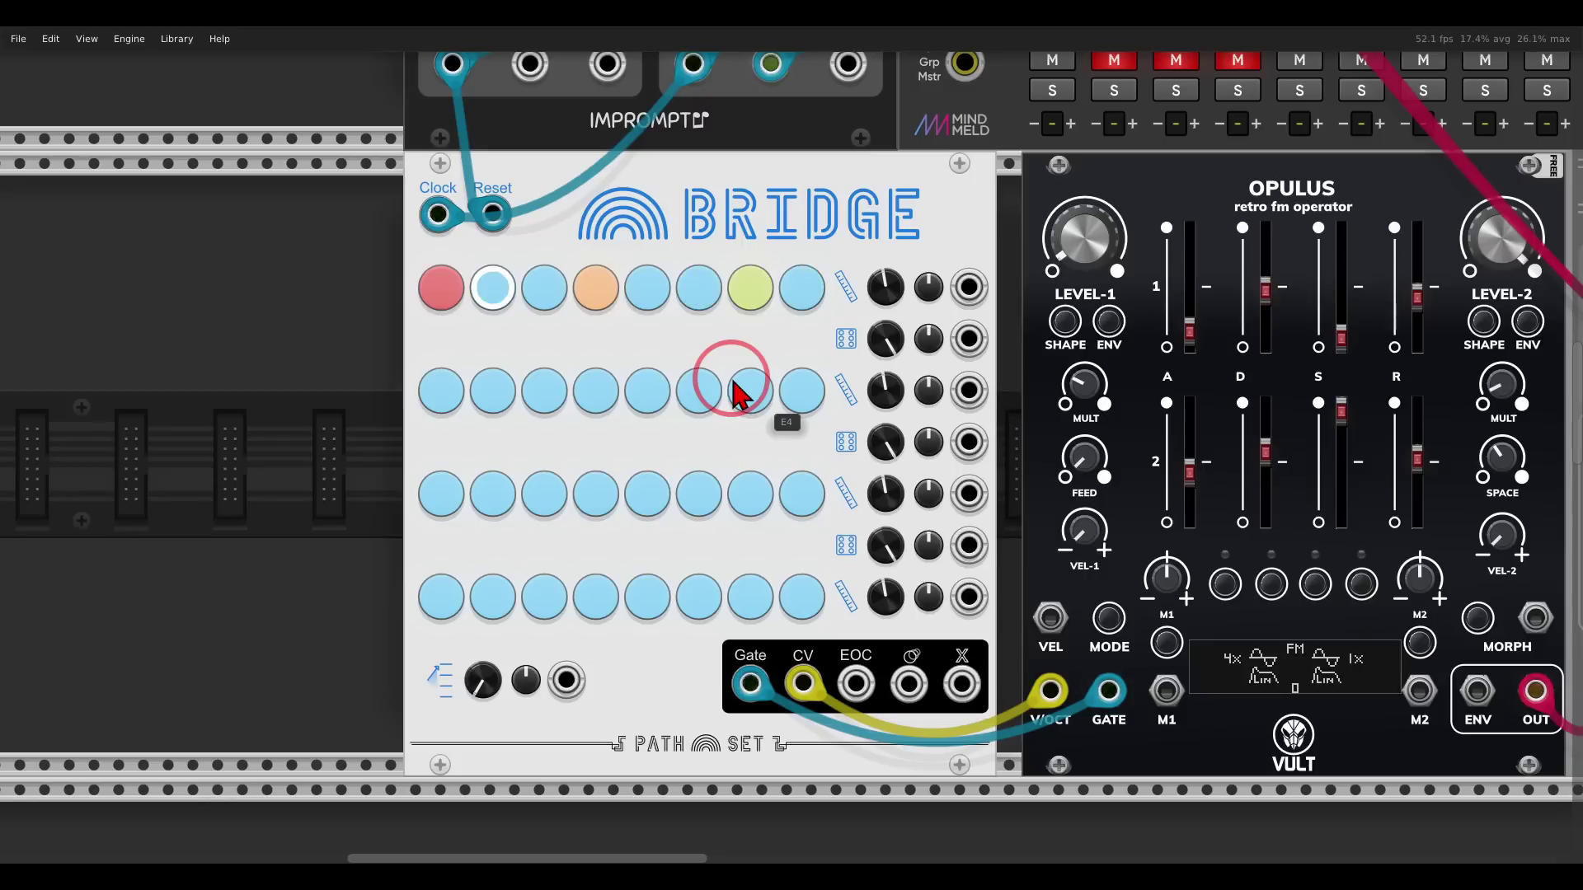
{"action": "right_click", "coordinate": [699, 307]}
{"action": "mouse_move", "coordinate": [703, 303]}
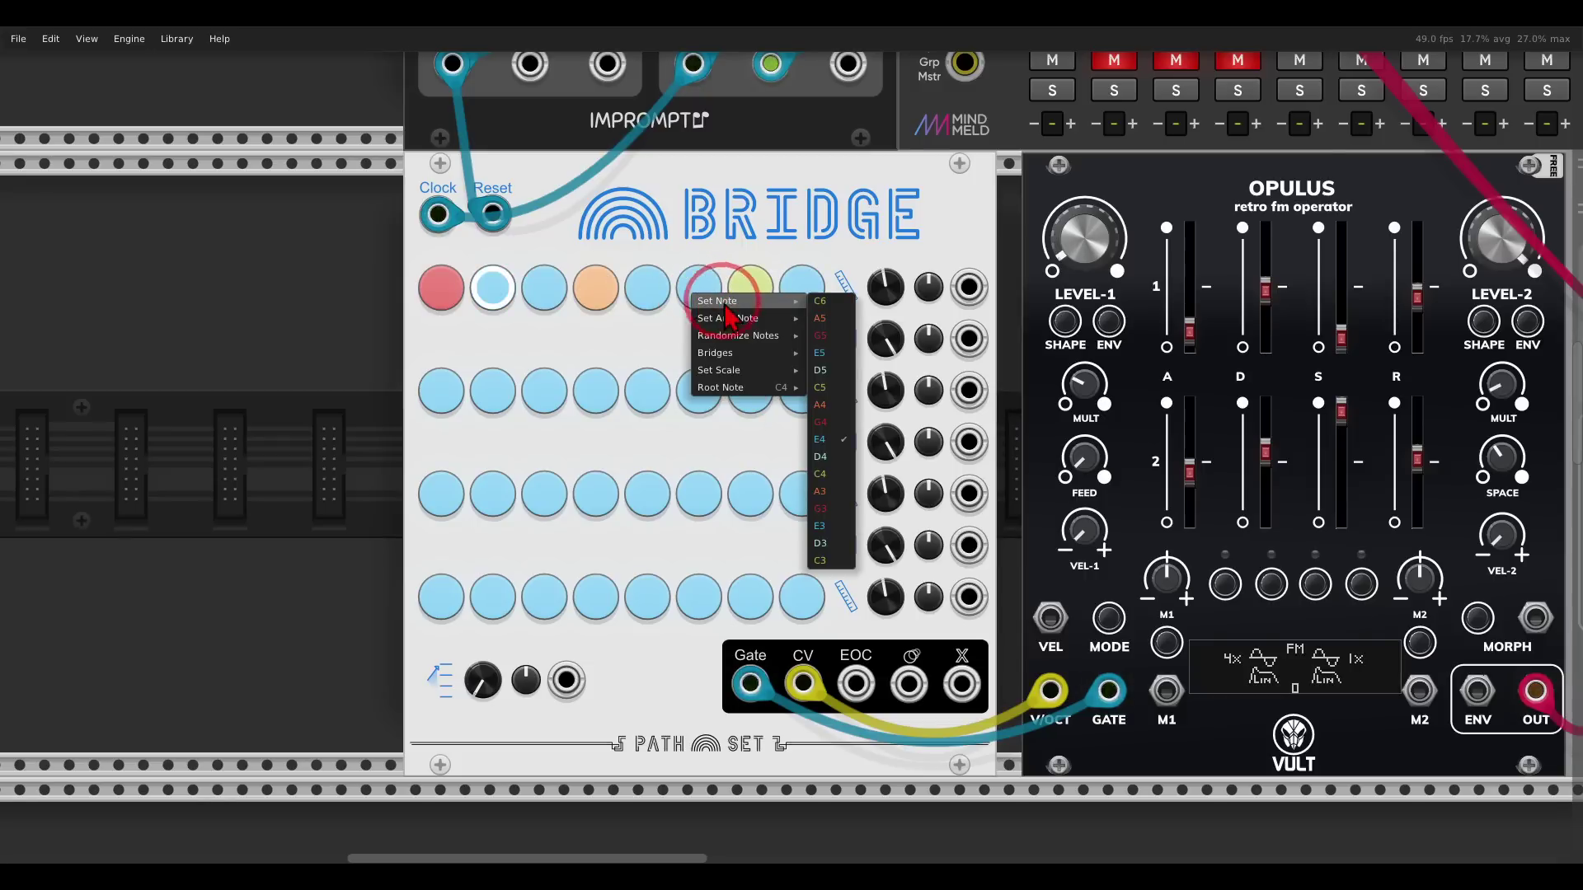
{"action": "mouse_move", "coordinate": [788, 318]}
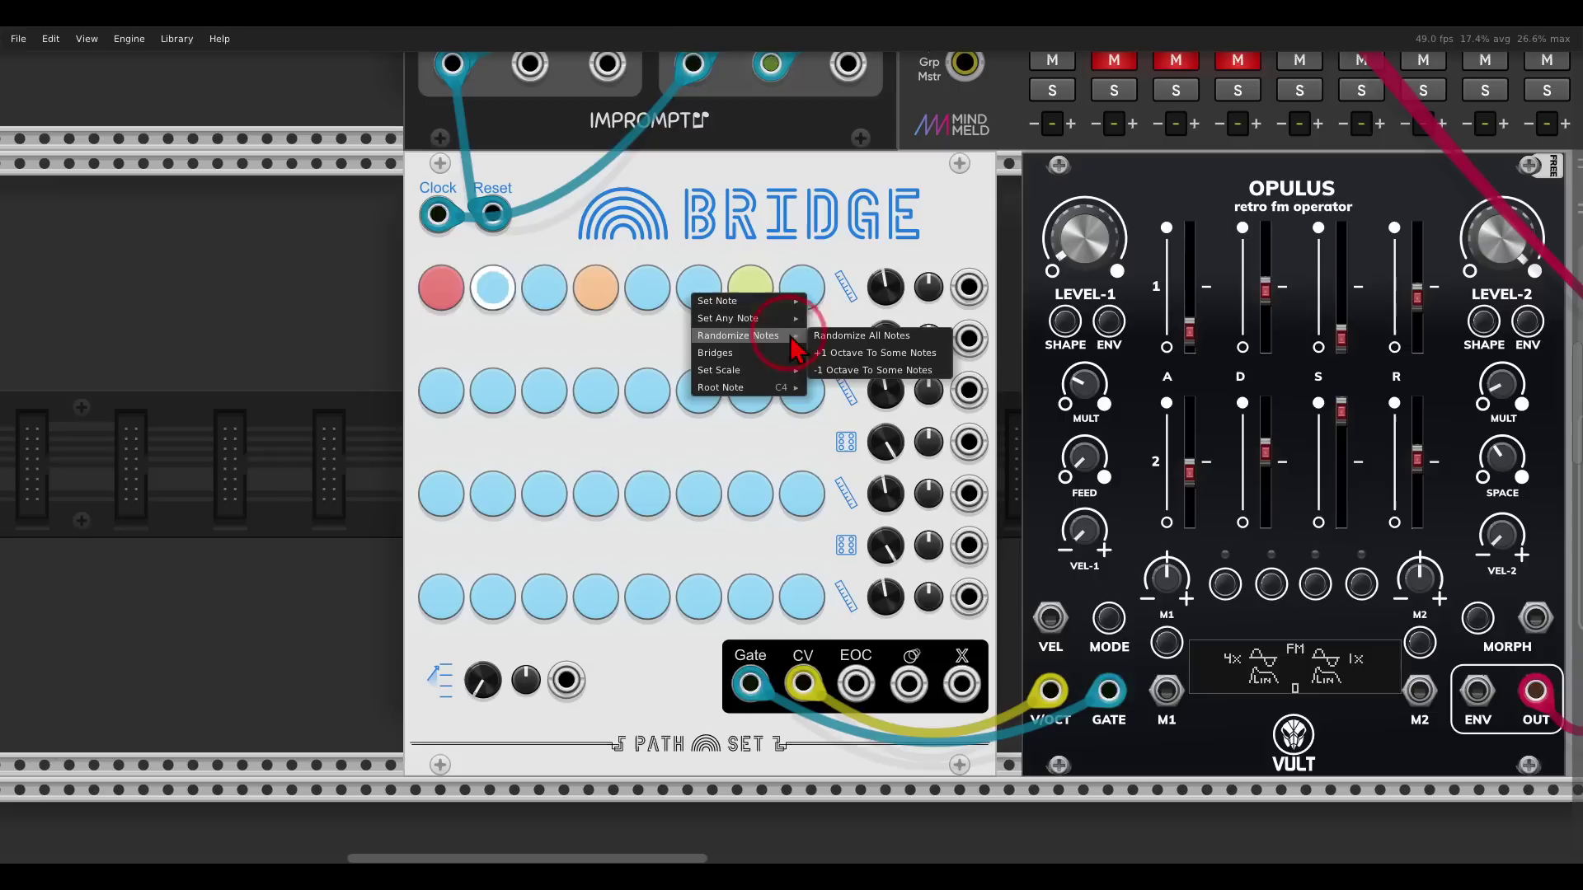
{"action": "mouse_move", "coordinate": [761, 363]}
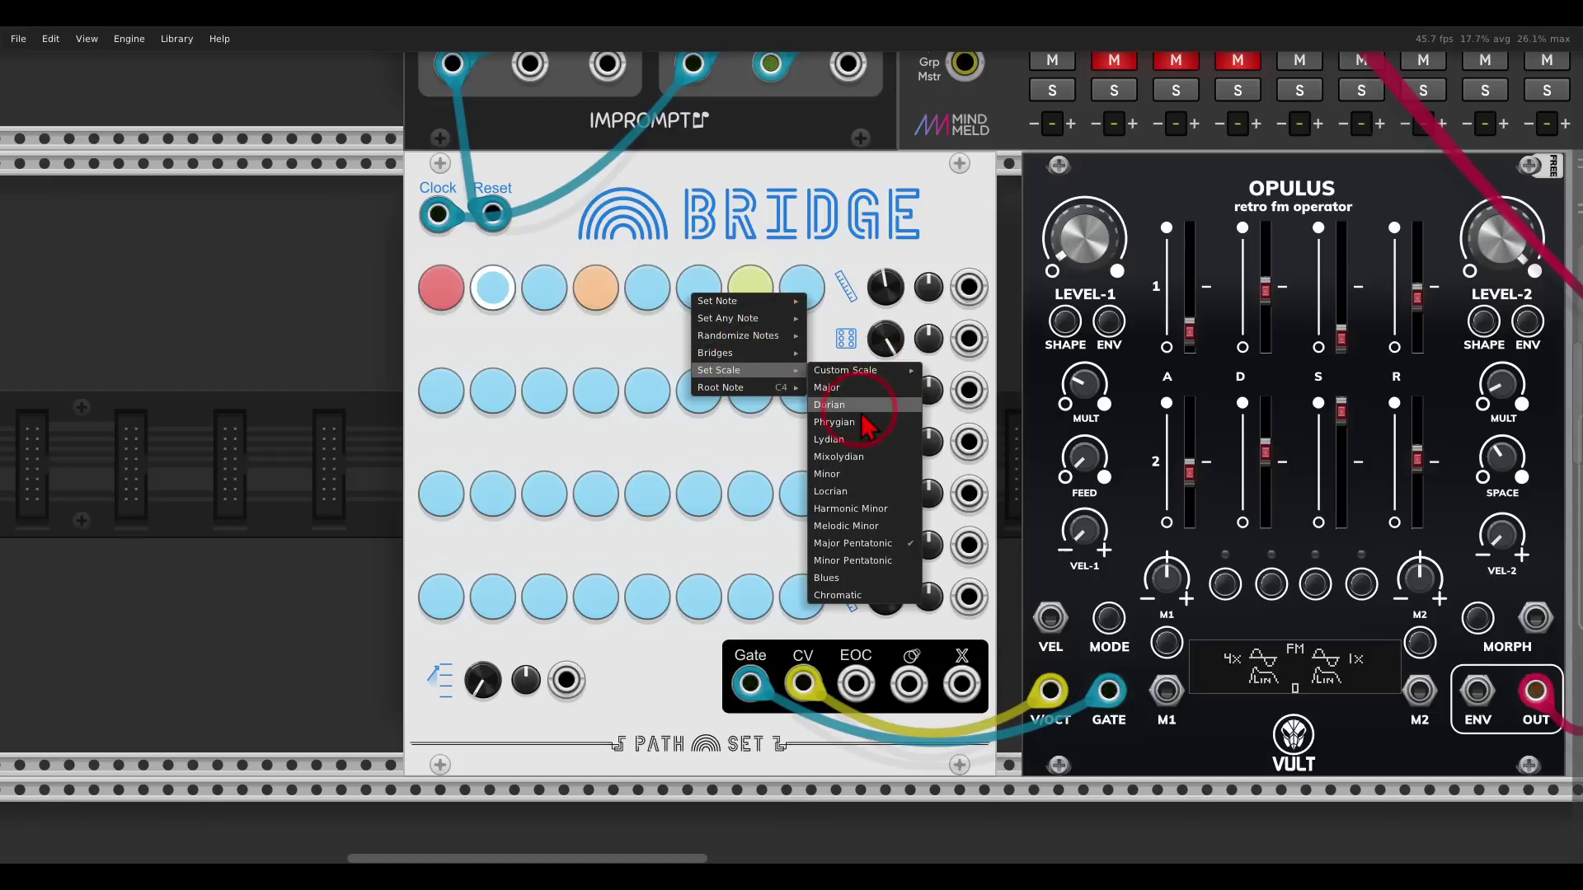
{"action": "mouse_move", "coordinate": [767, 394]}
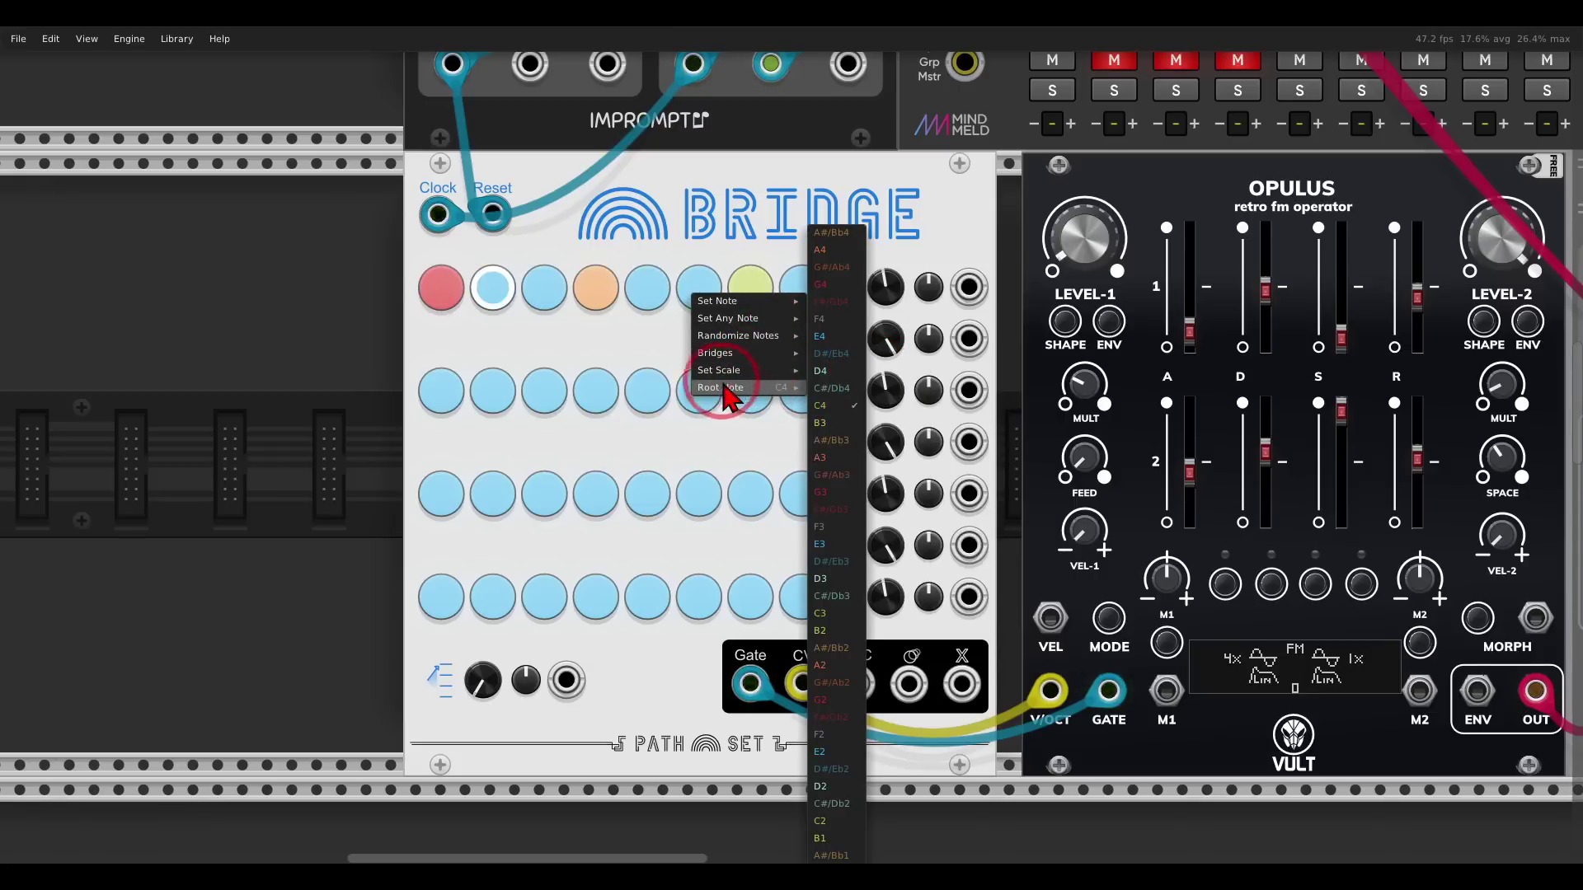
{"action": "left_click", "coordinate": [568, 343]}
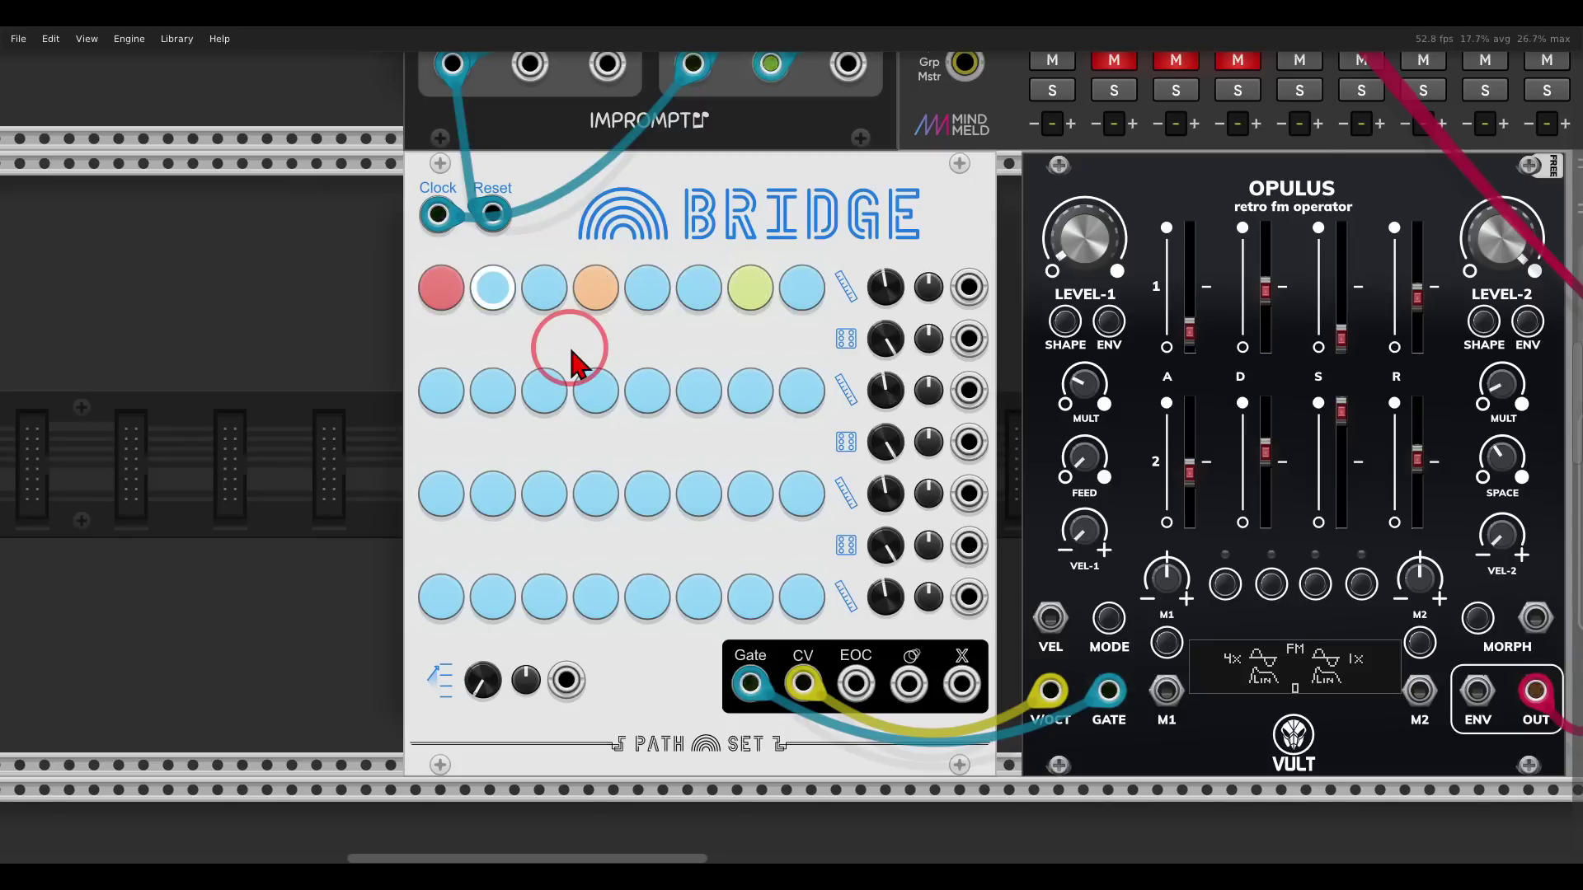
- Increase the Row A Length of the Bridge sequencer beyond 8 steps
{"action": "mouse_move", "coordinate": [887, 304]}
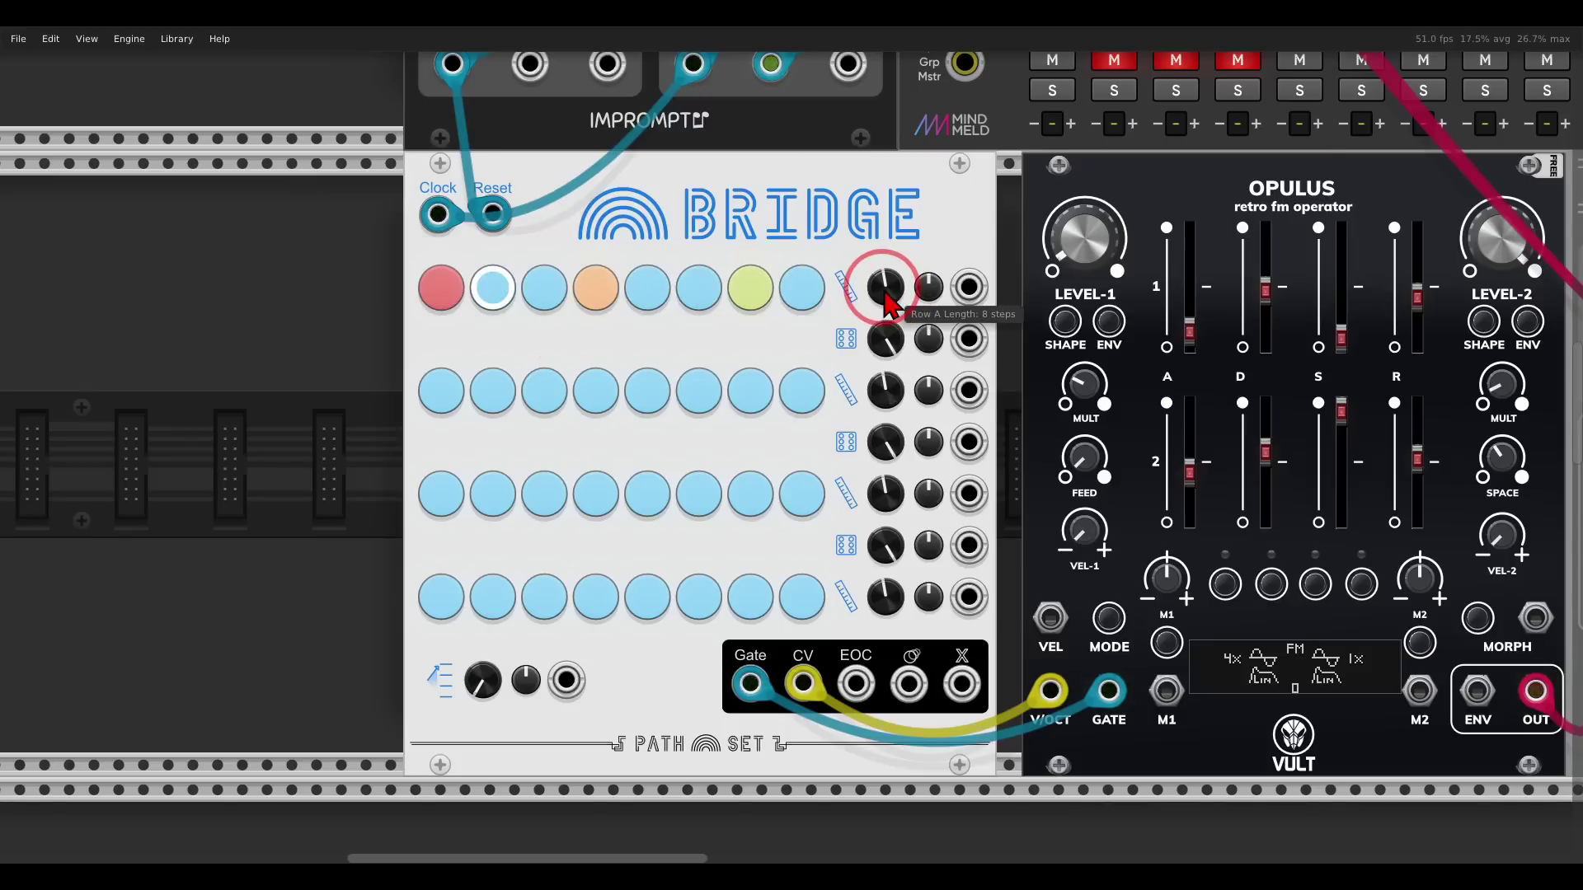
{"action": "left_click_drag", "start_coordinate": [886, 304], "coordinate": [874, 221]}
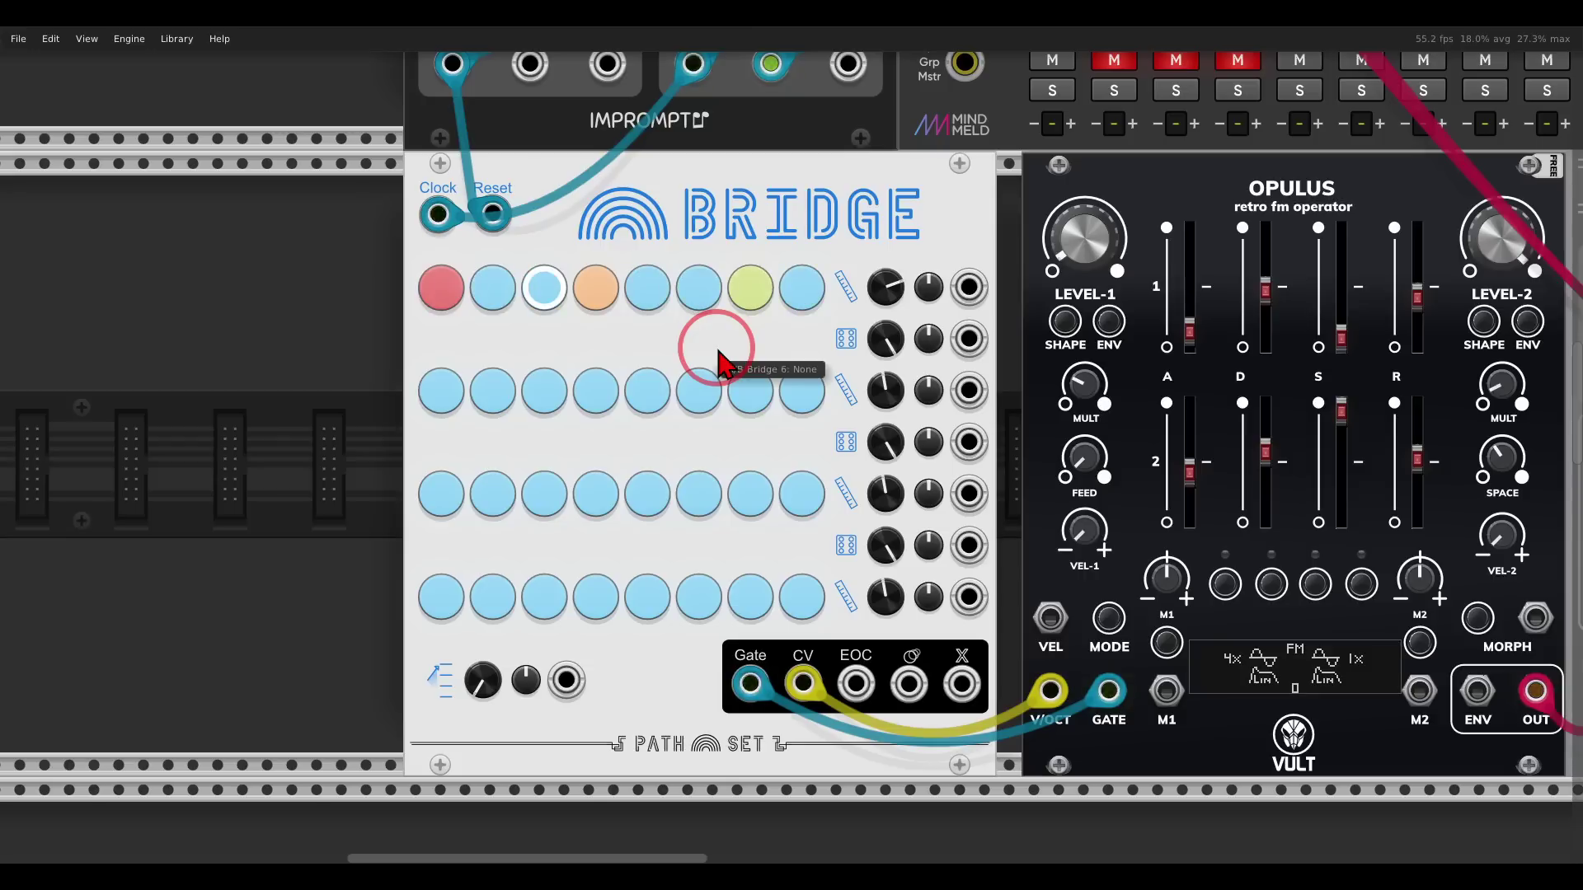
{"action": "left_click", "coordinate": [659, 334]}
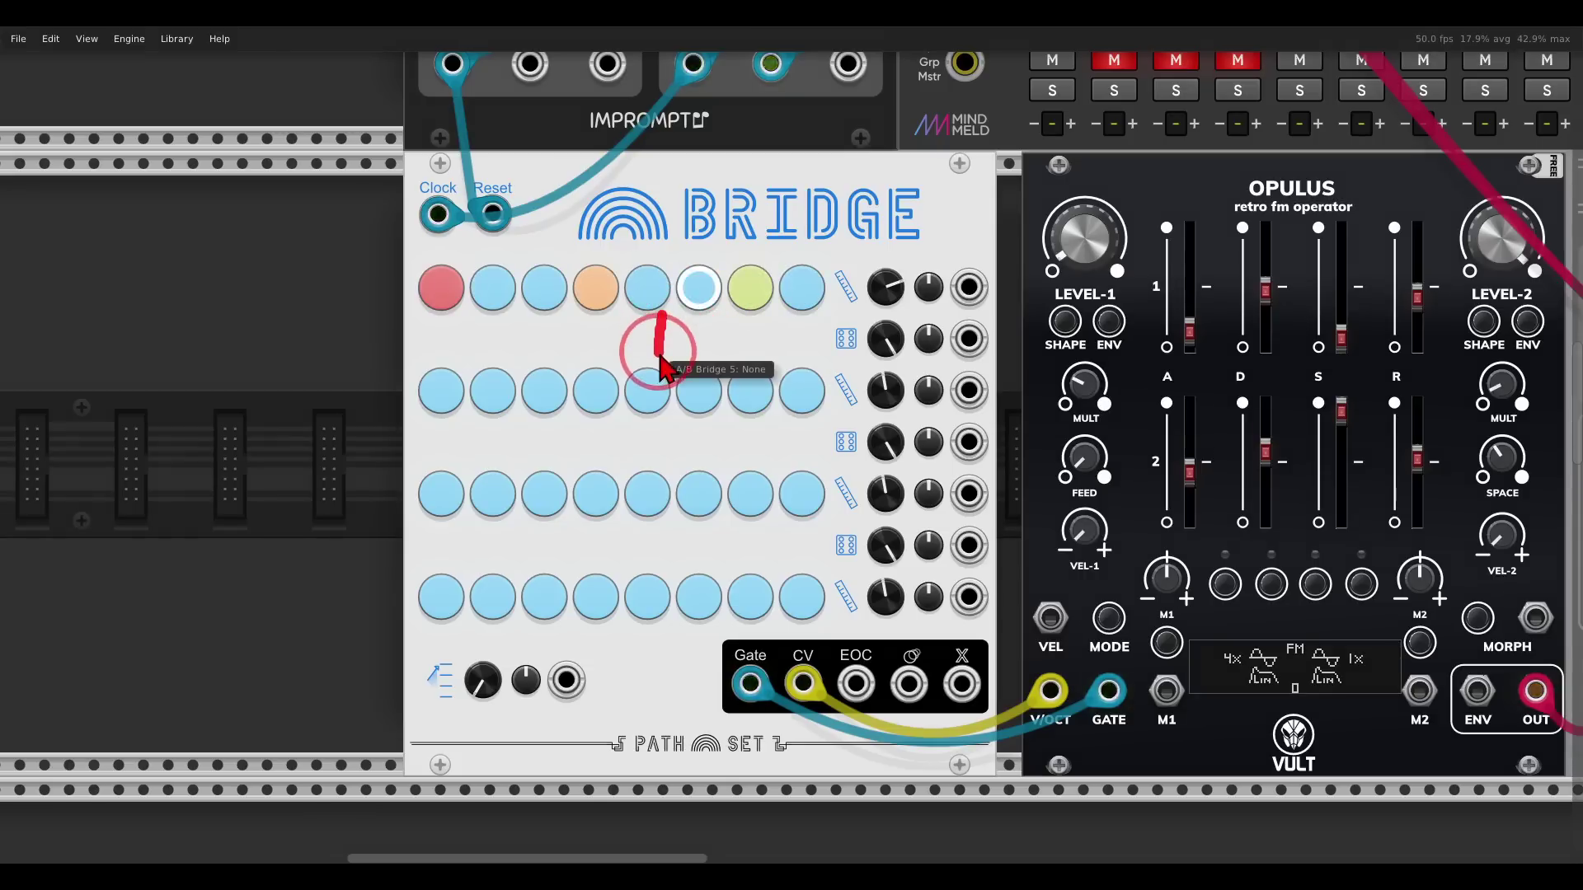
{"action": "left_click", "coordinate": [655, 445]}
{"action": "left_click", "coordinate": [659, 546]}
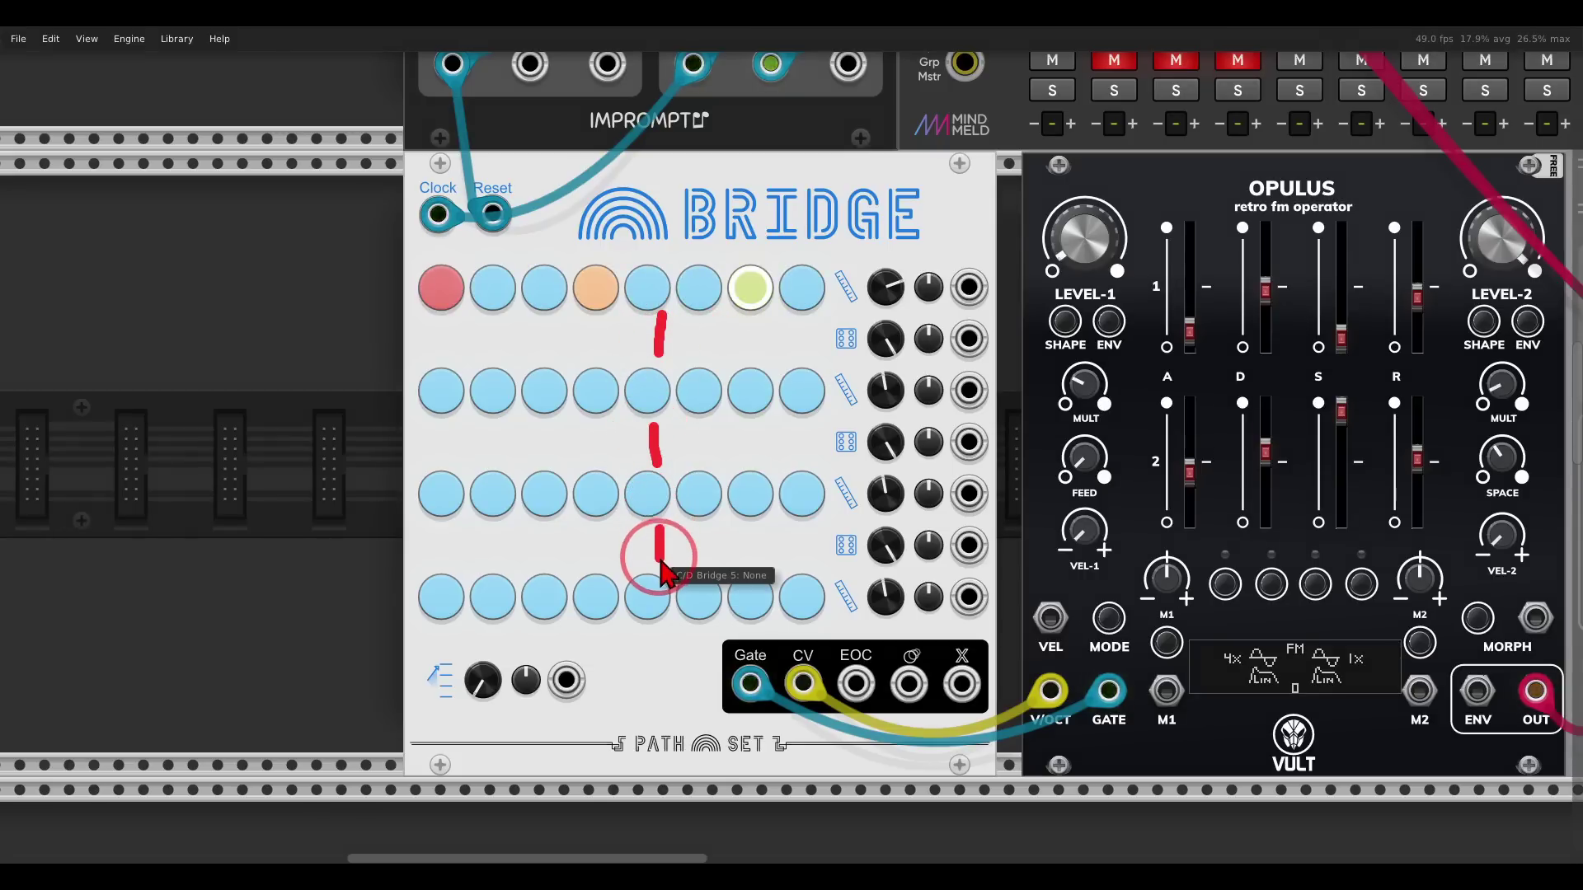
{"action": "left_click", "coordinate": [669, 626]}
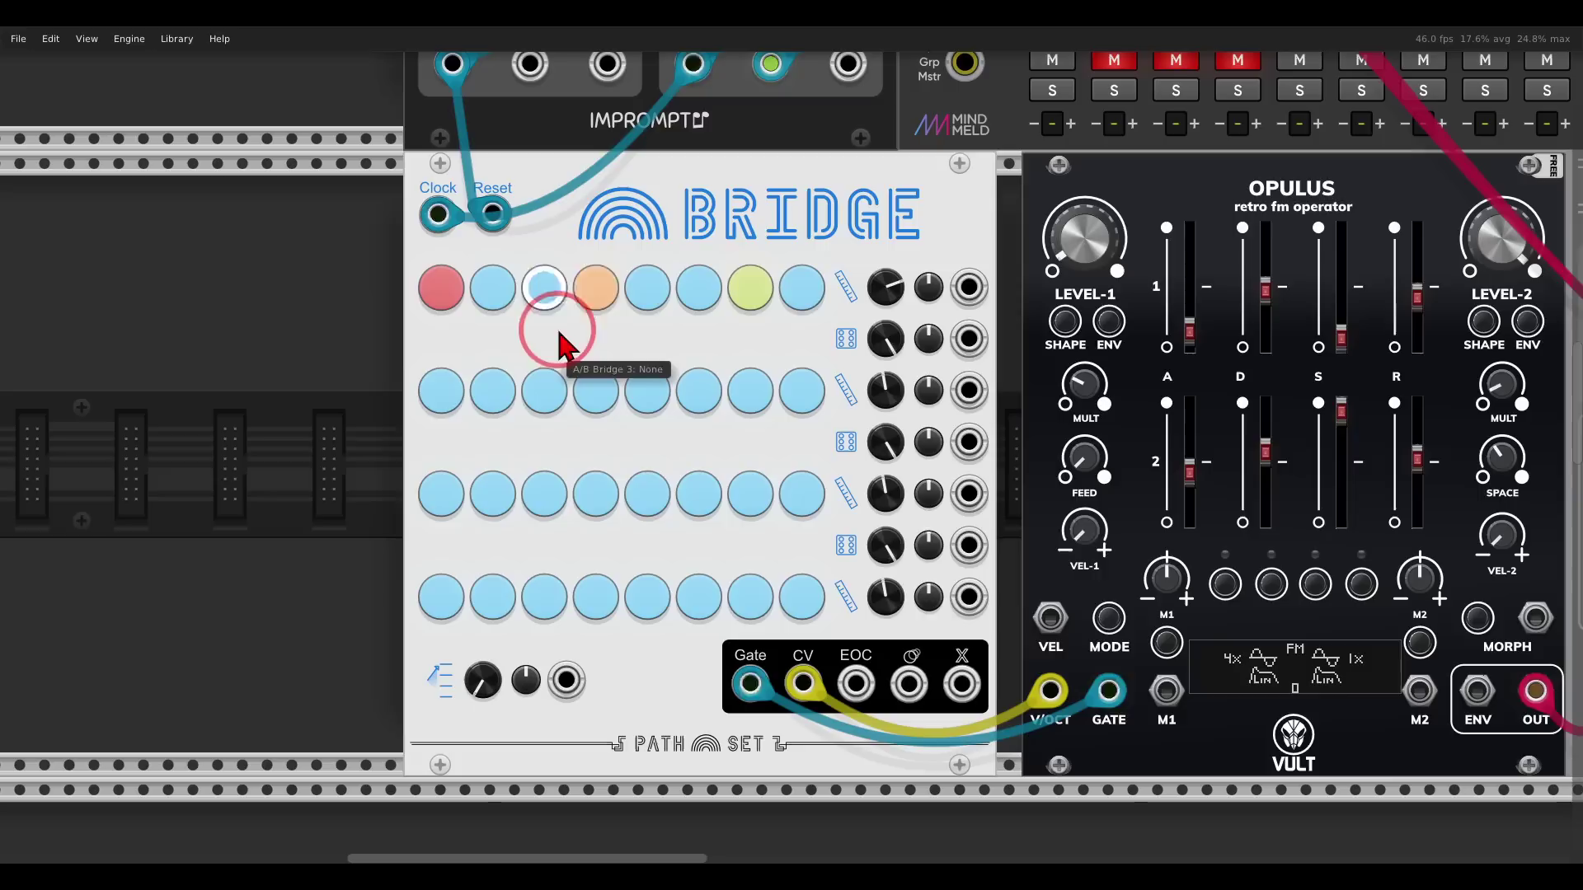
- Set A/B Bridge 5 to Skip and A/B Bridge 3 to Mute
{"action": "right_click", "coordinate": [656, 348]}
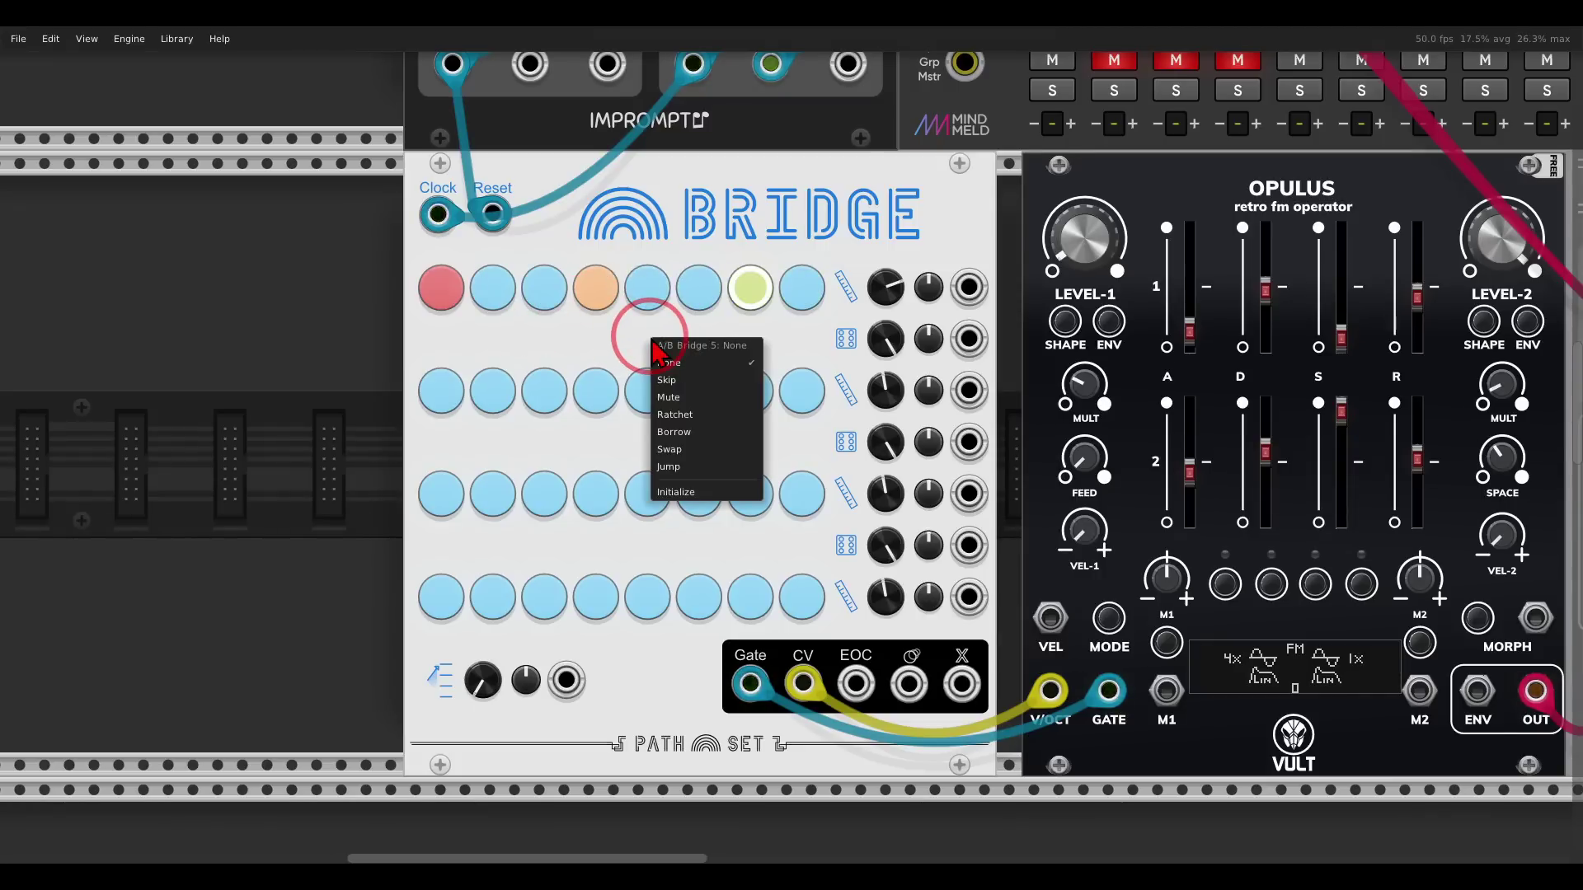
{"action": "left_click", "coordinate": [695, 382]}
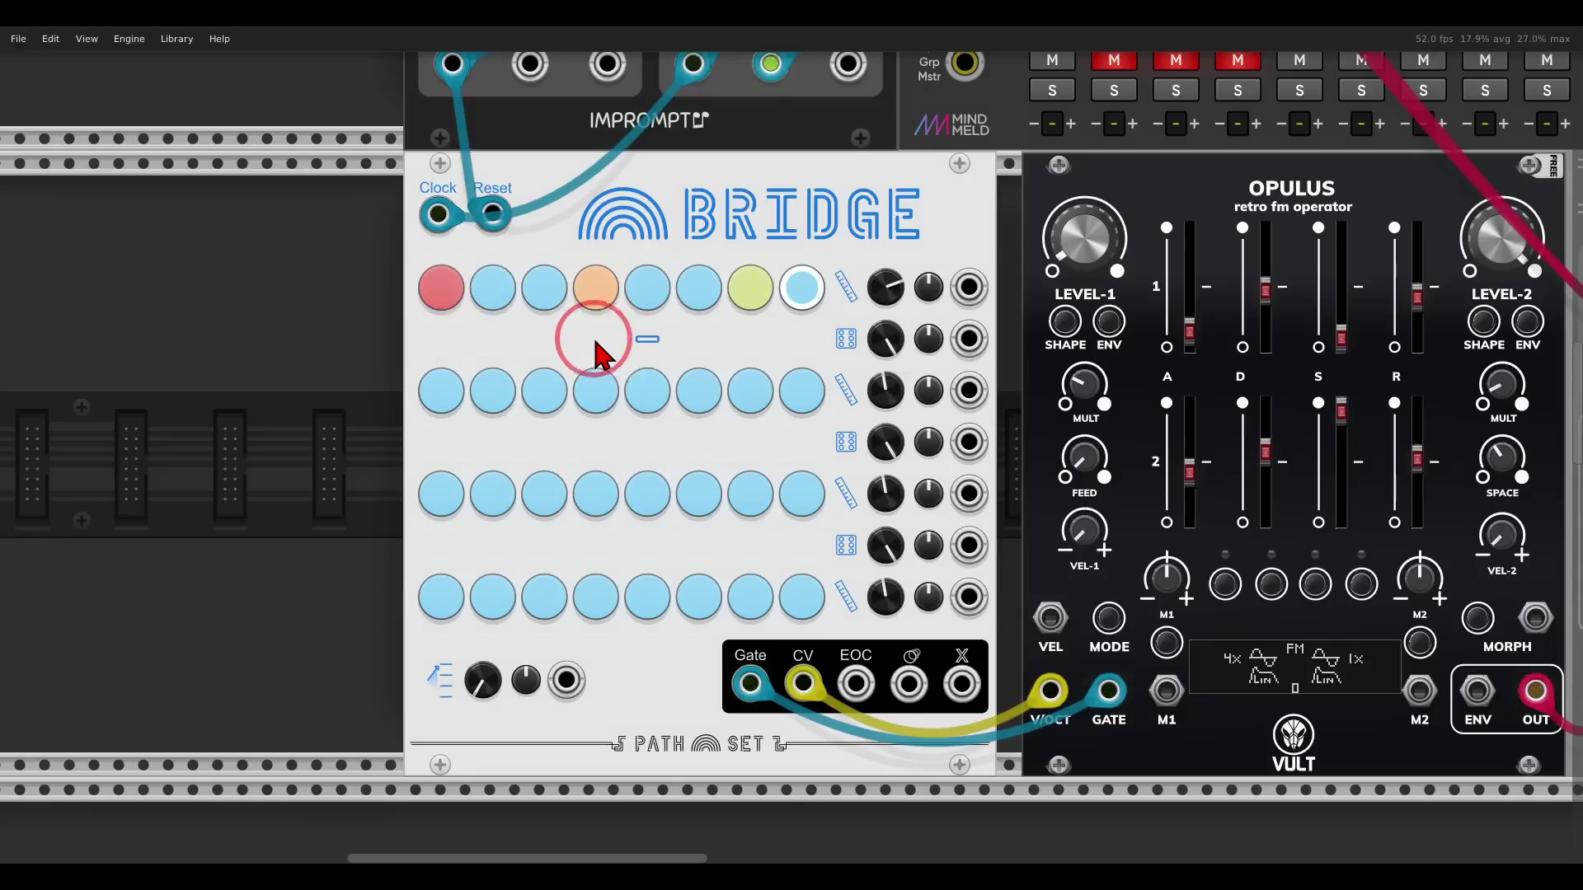
{"action": "right_click", "coordinate": [547, 338]}
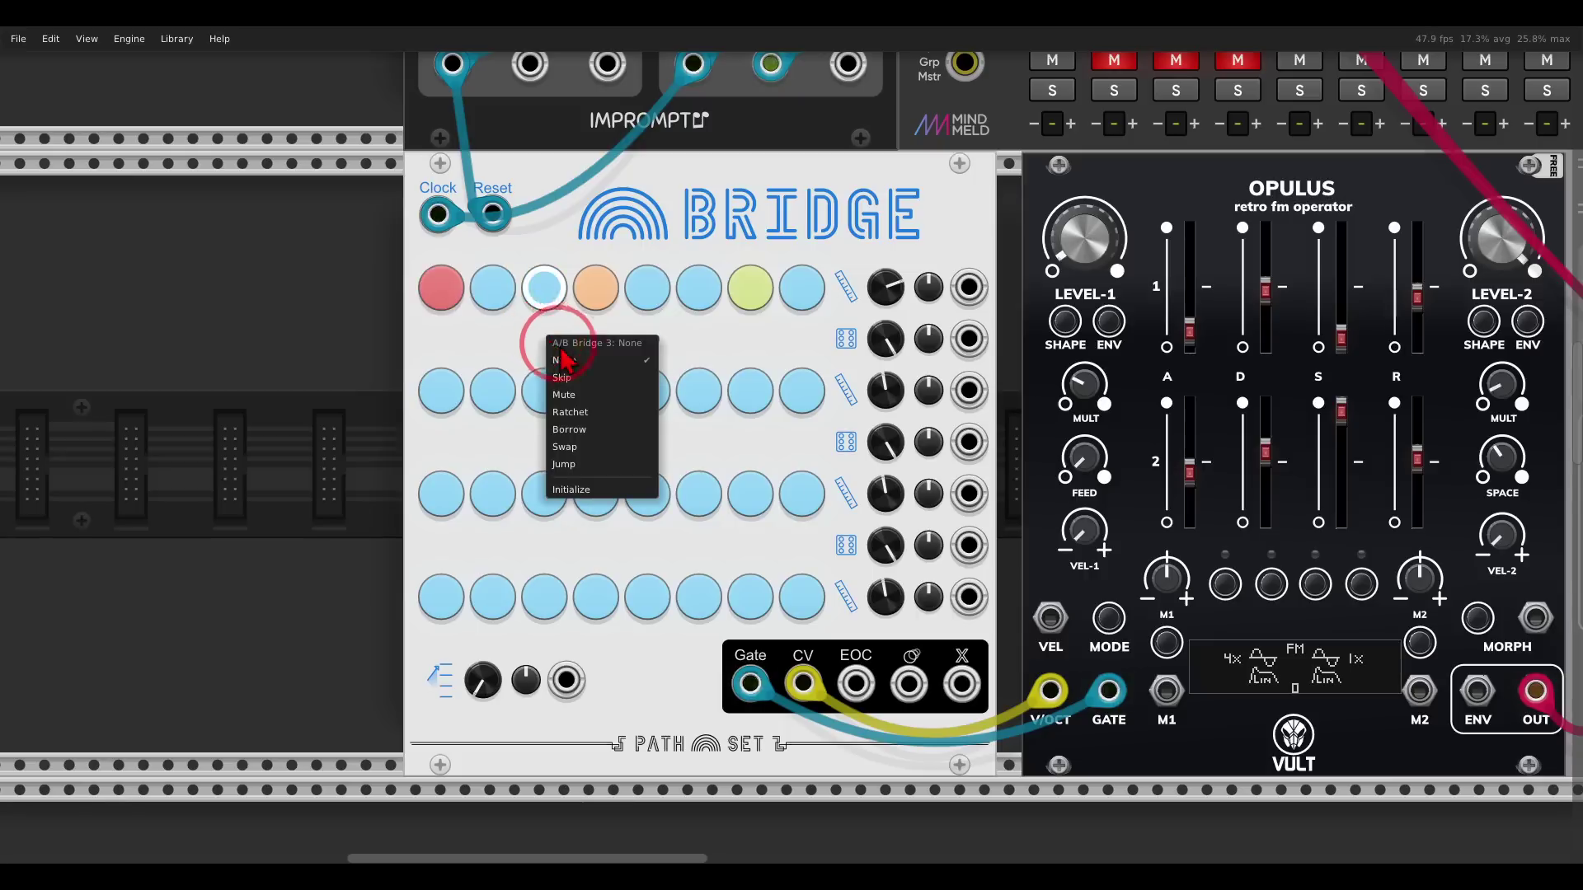
{"action": "left_click", "coordinate": [577, 397]}
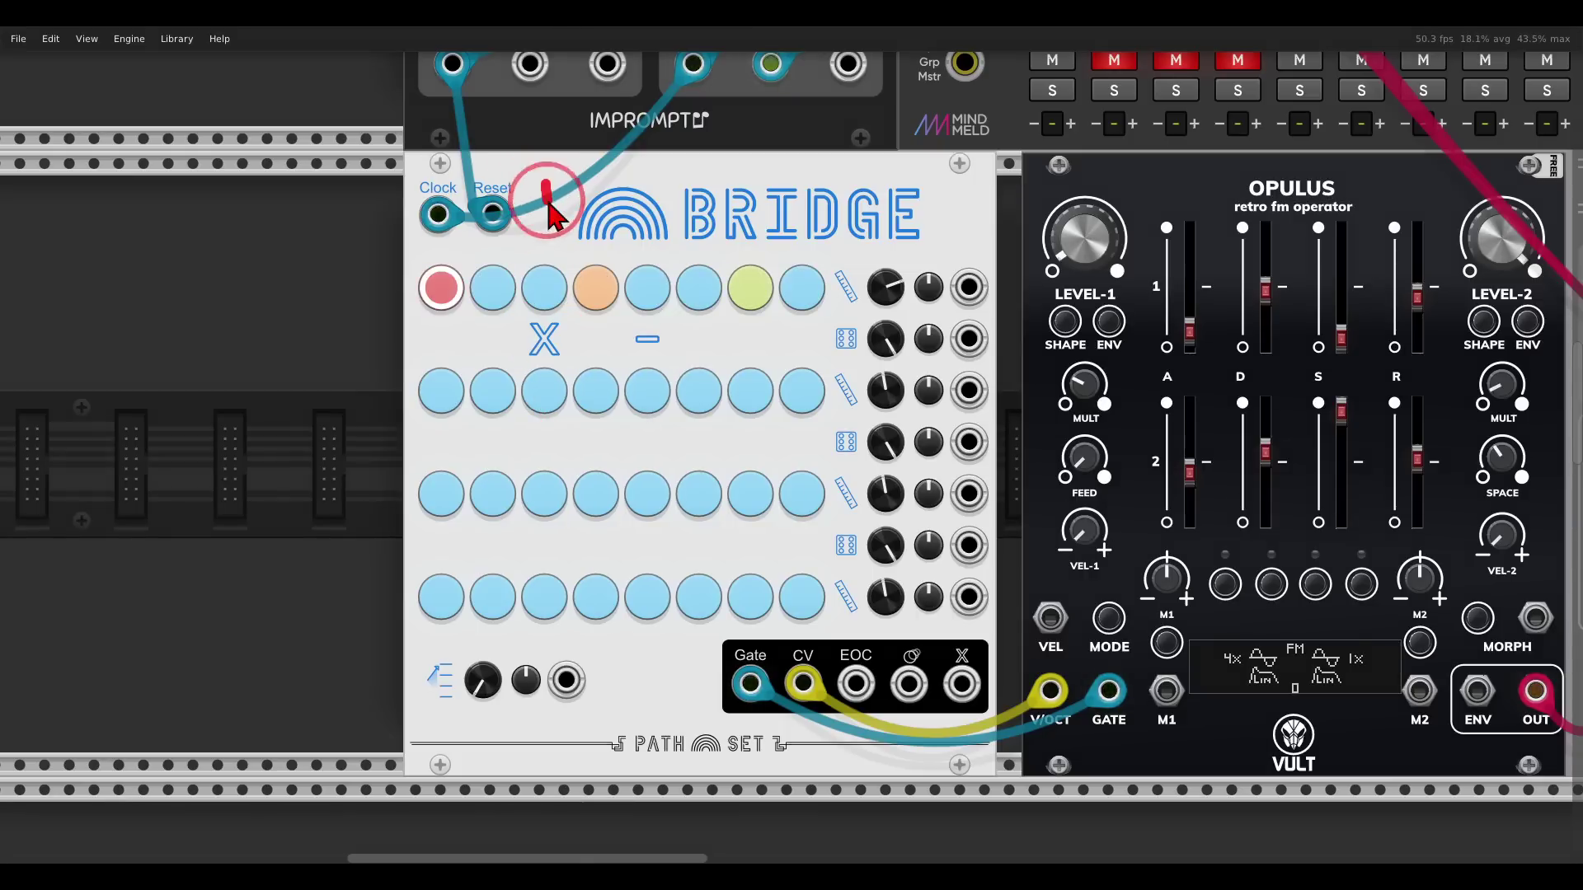
{"action": "left_click_drag", "start_coordinate": [527, 222], "coordinate": [570, 202]}
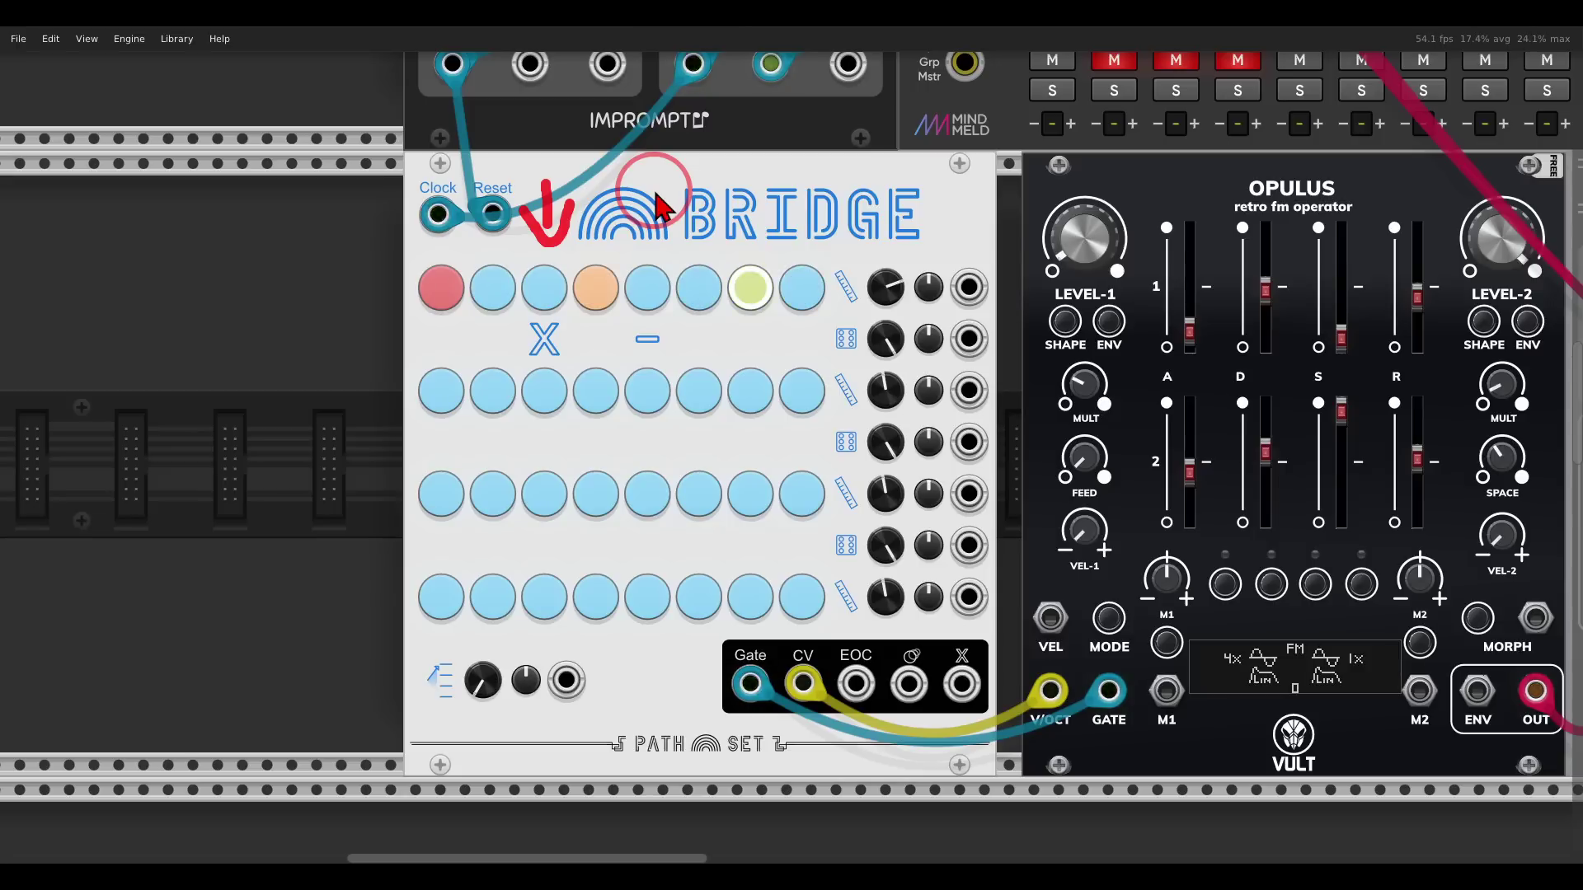
- Set A/B Bridge 4 to Ratchet and change the Bridge module's Ratchet Speed to Half Notes
{"action": "right_click", "coordinate": [602, 338]}
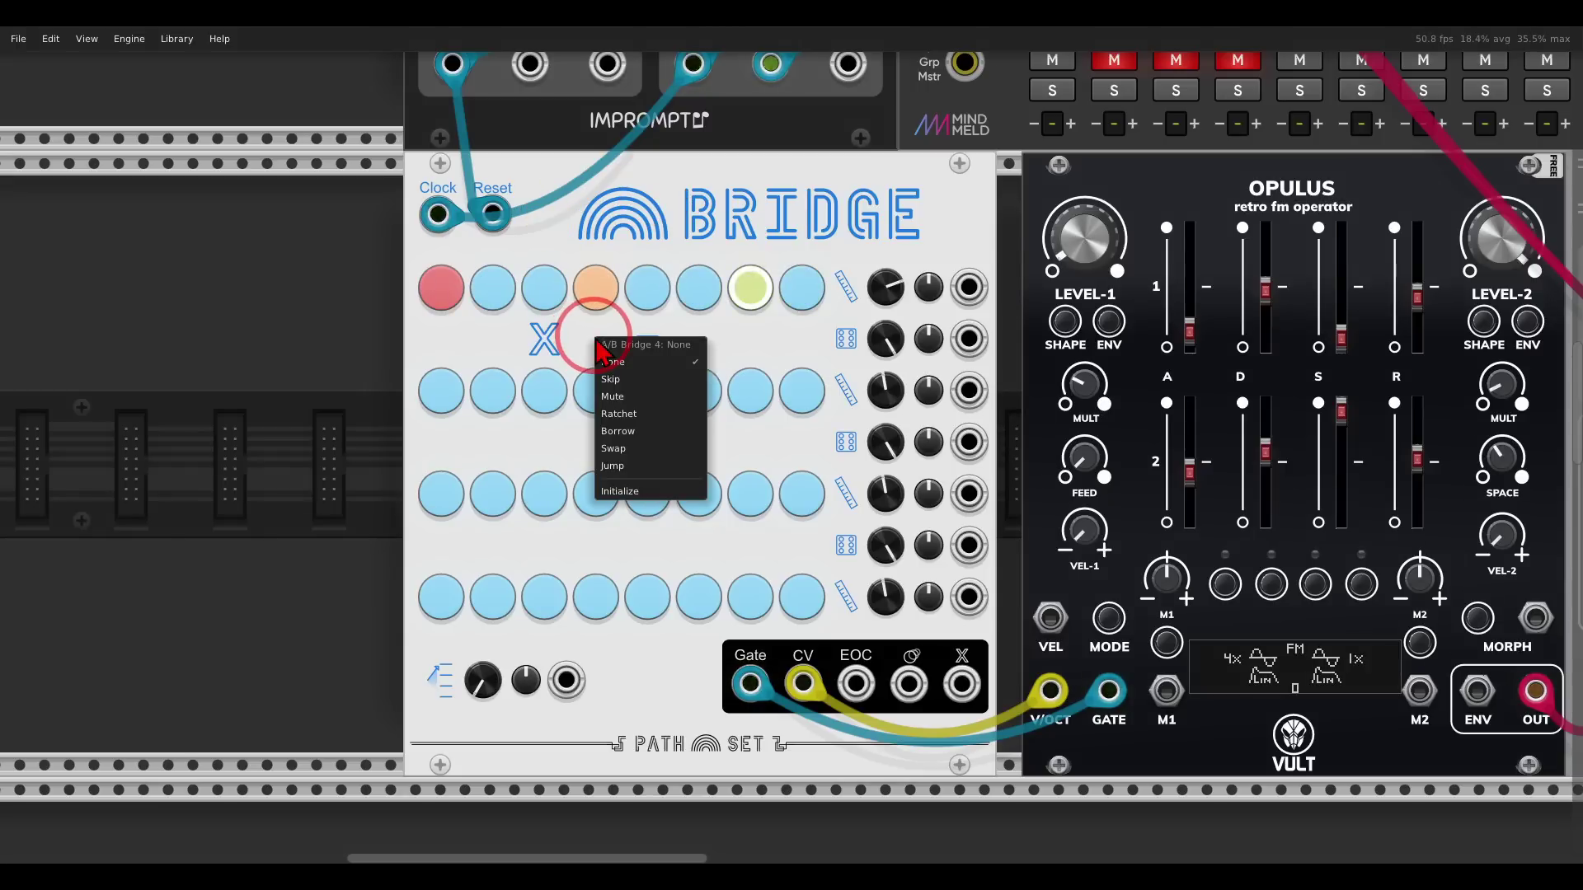
{"action": "left_click", "coordinate": [645, 415]}
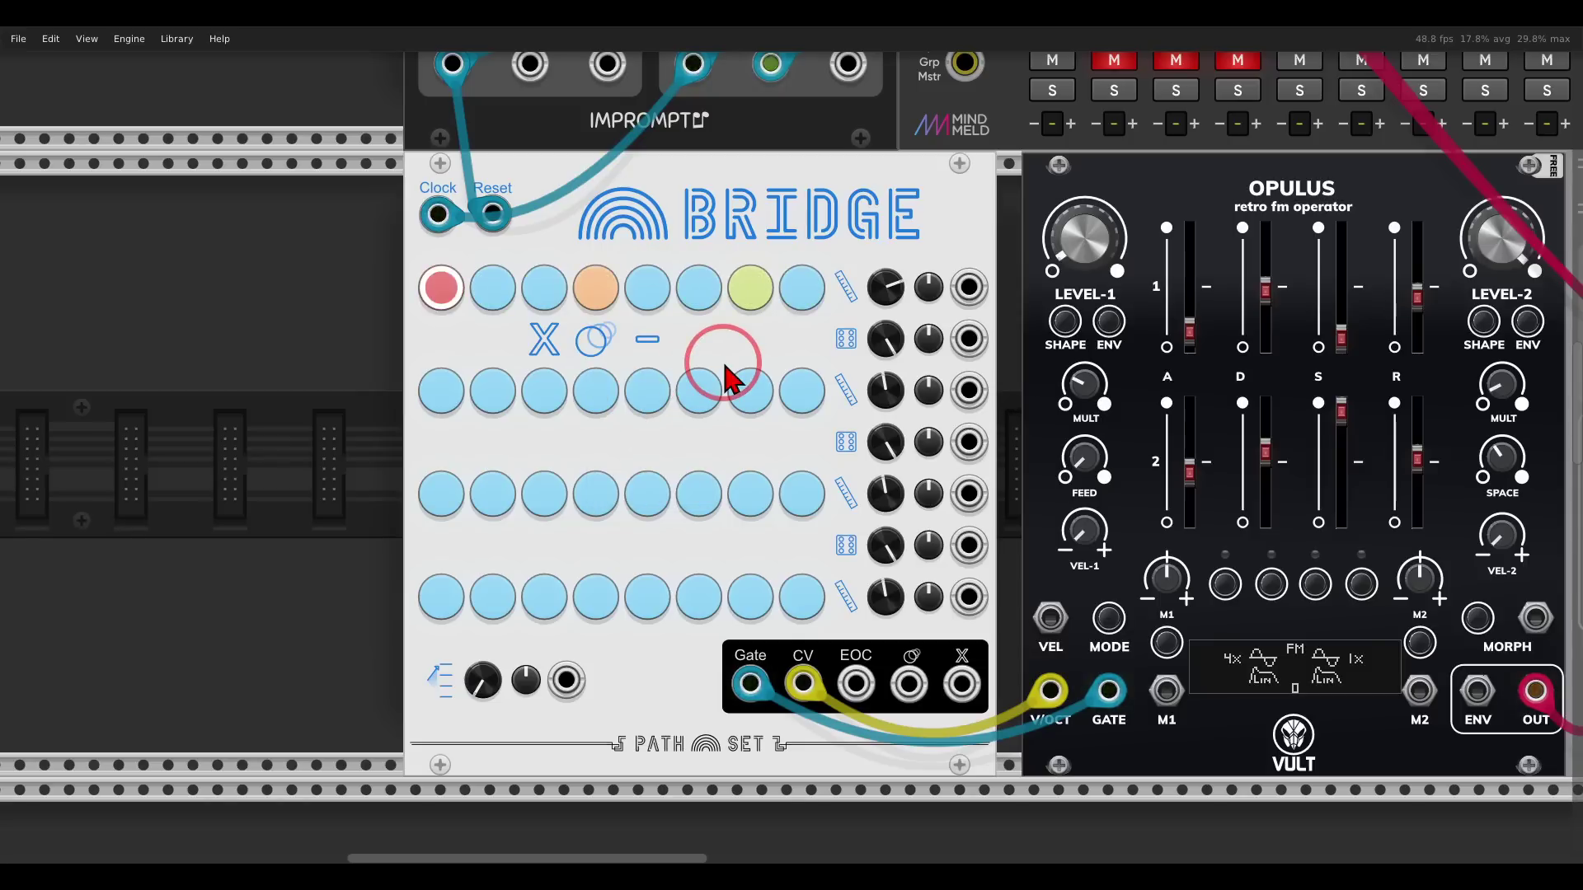
{"action": "right_click", "coordinate": [660, 230]}
{"action": "left_click", "coordinate": [773, 547]}
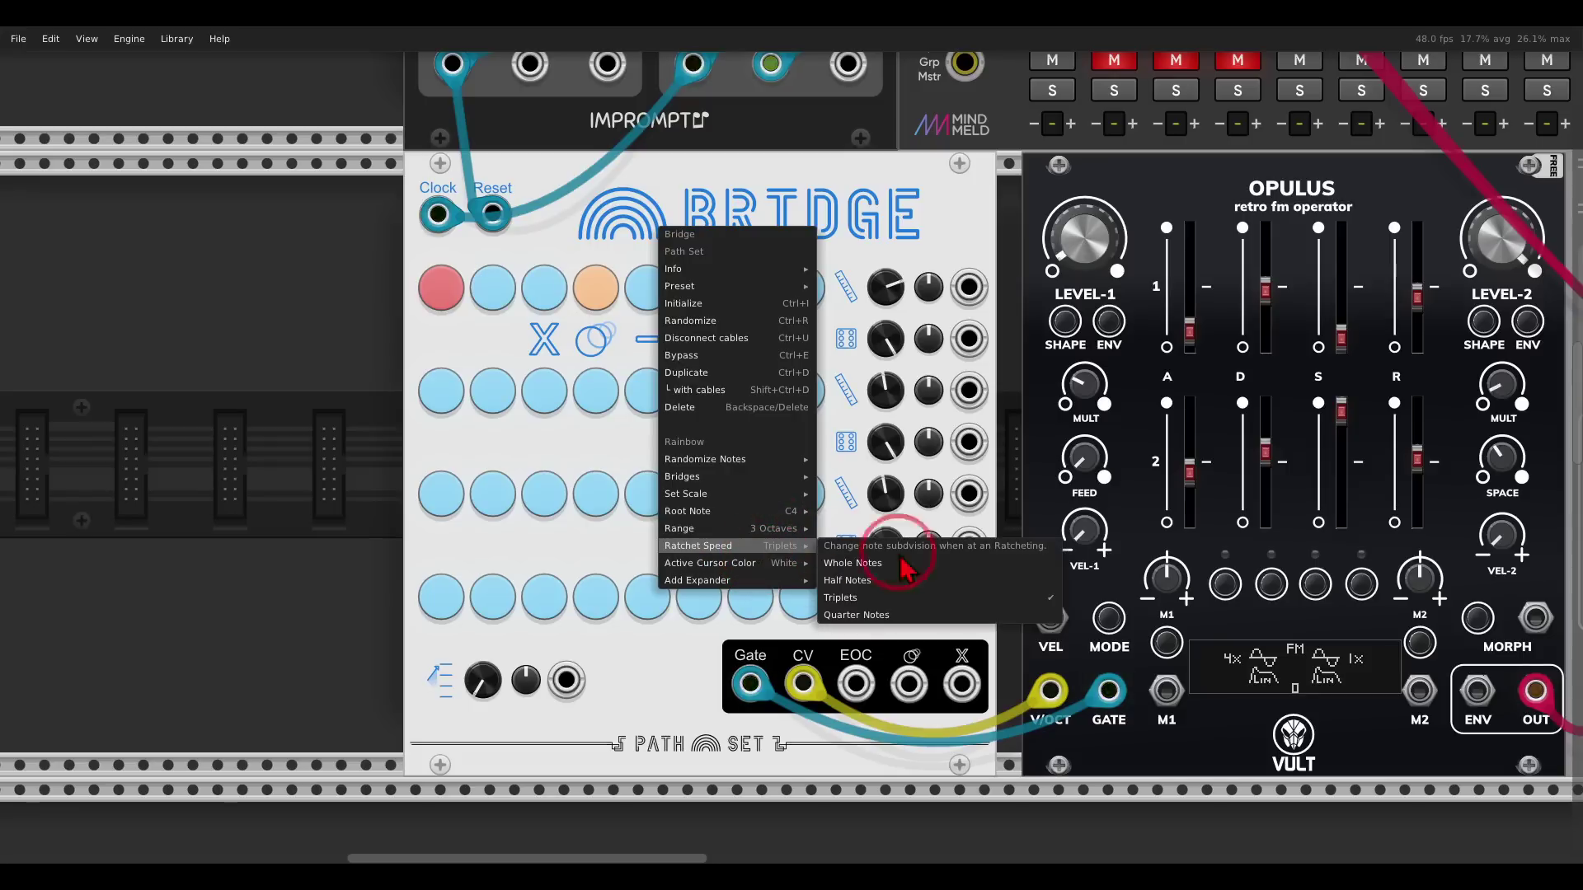
{"action": "left_click", "coordinate": [889, 580]}
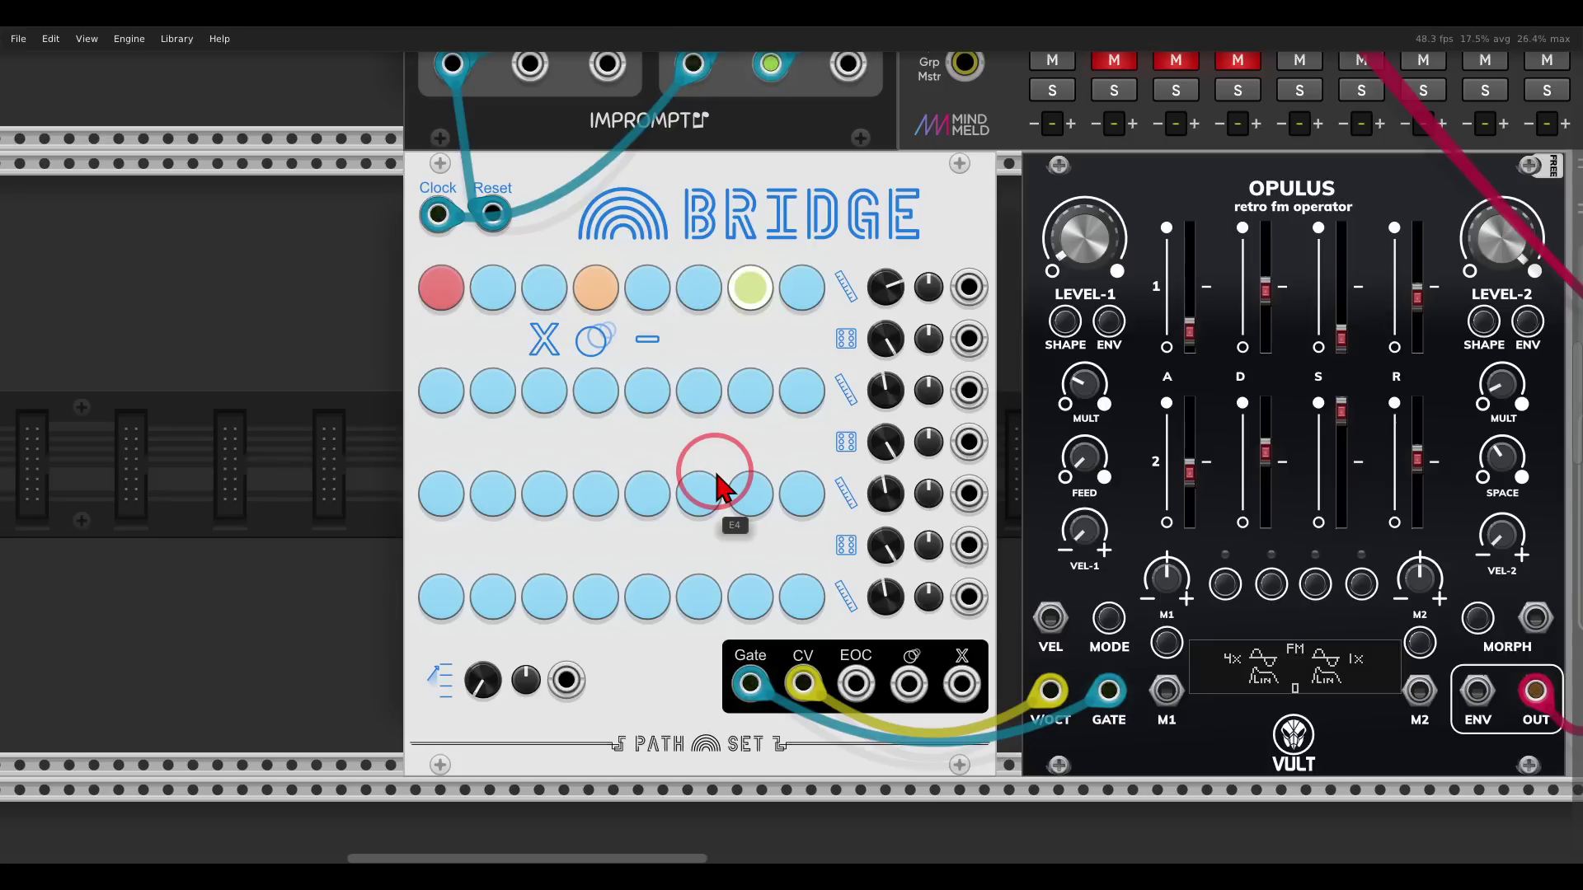
- Set A/B Bridge 6 to Borrow
{"action": "right_click", "coordinate": [700, 337]}
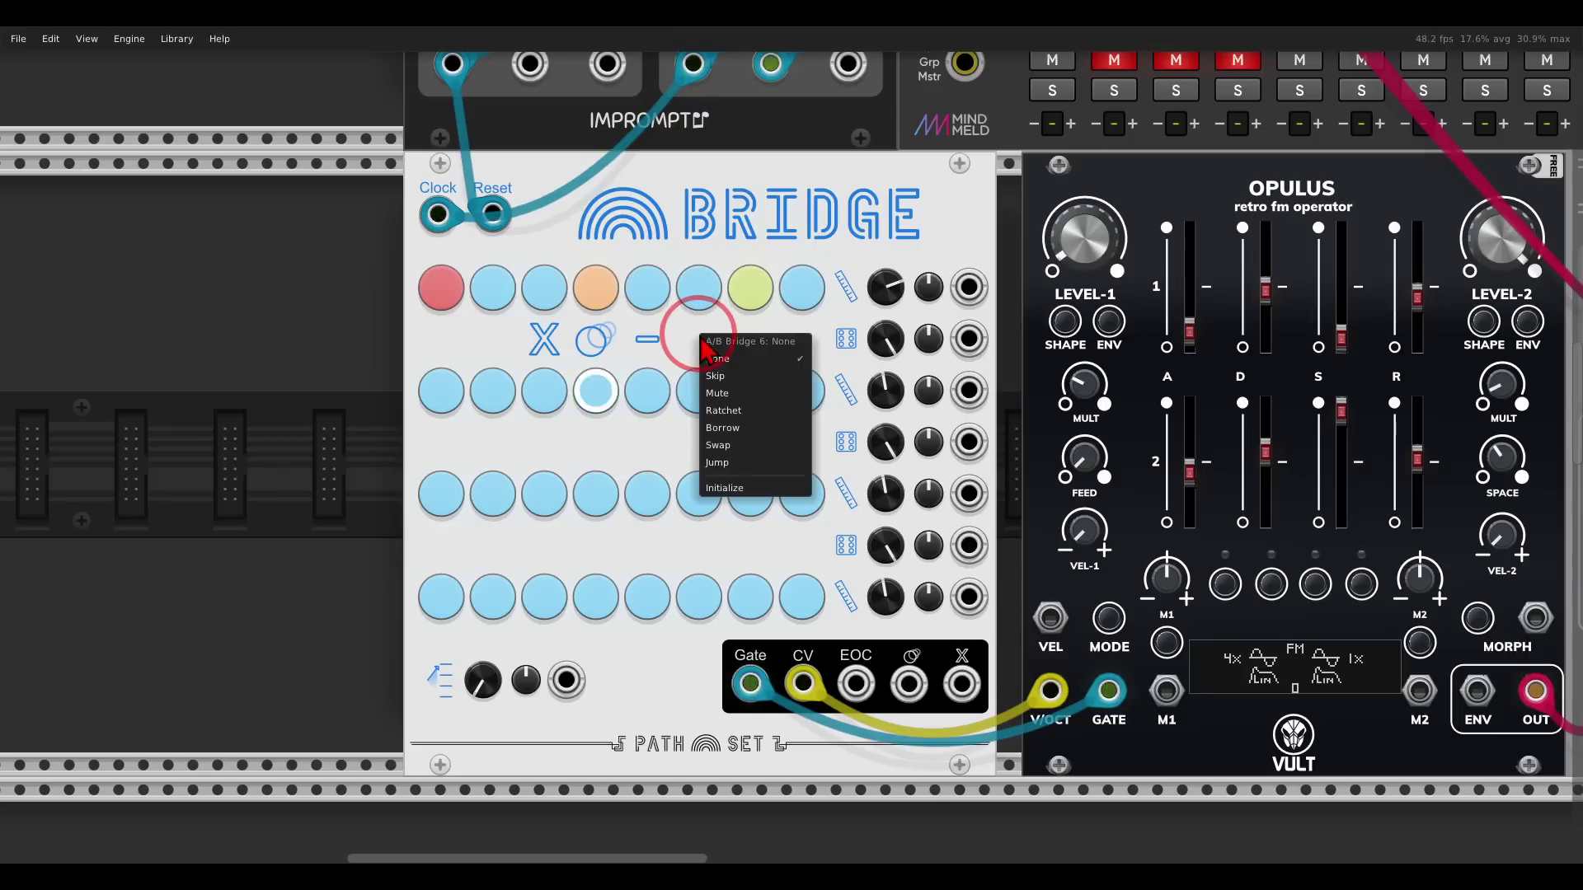
{"action": "left_click", "coordinate": [744, 429]}
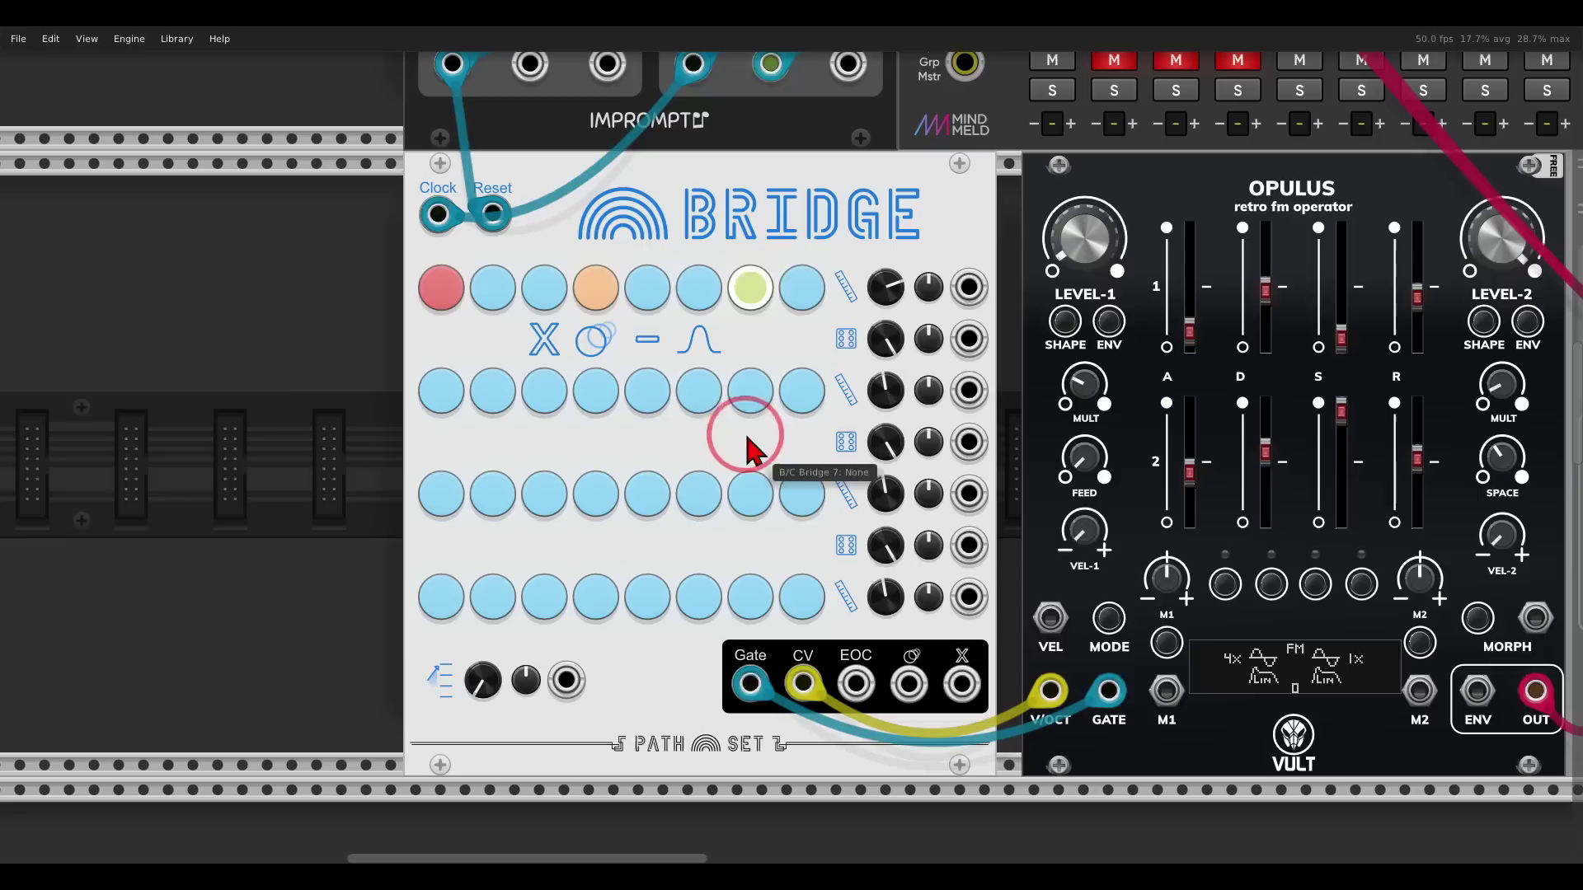
- Set the note of Row B step 6 to A4
{"action": "right_click", "coordinate": [709, 398]}
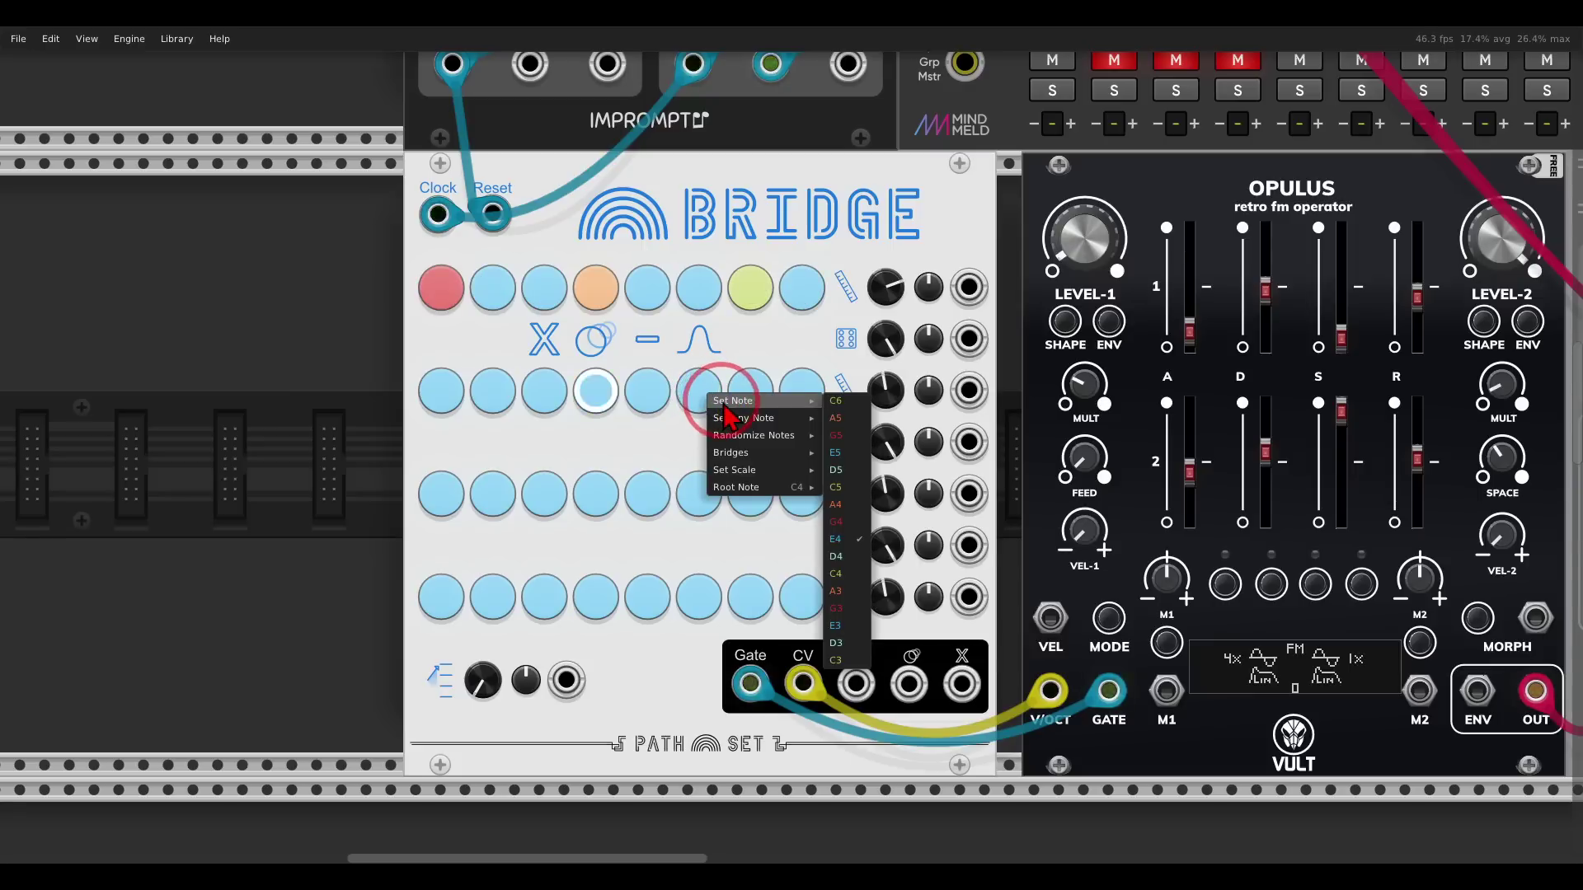
{"action": "left_click", "coordinate": [837, 504]}
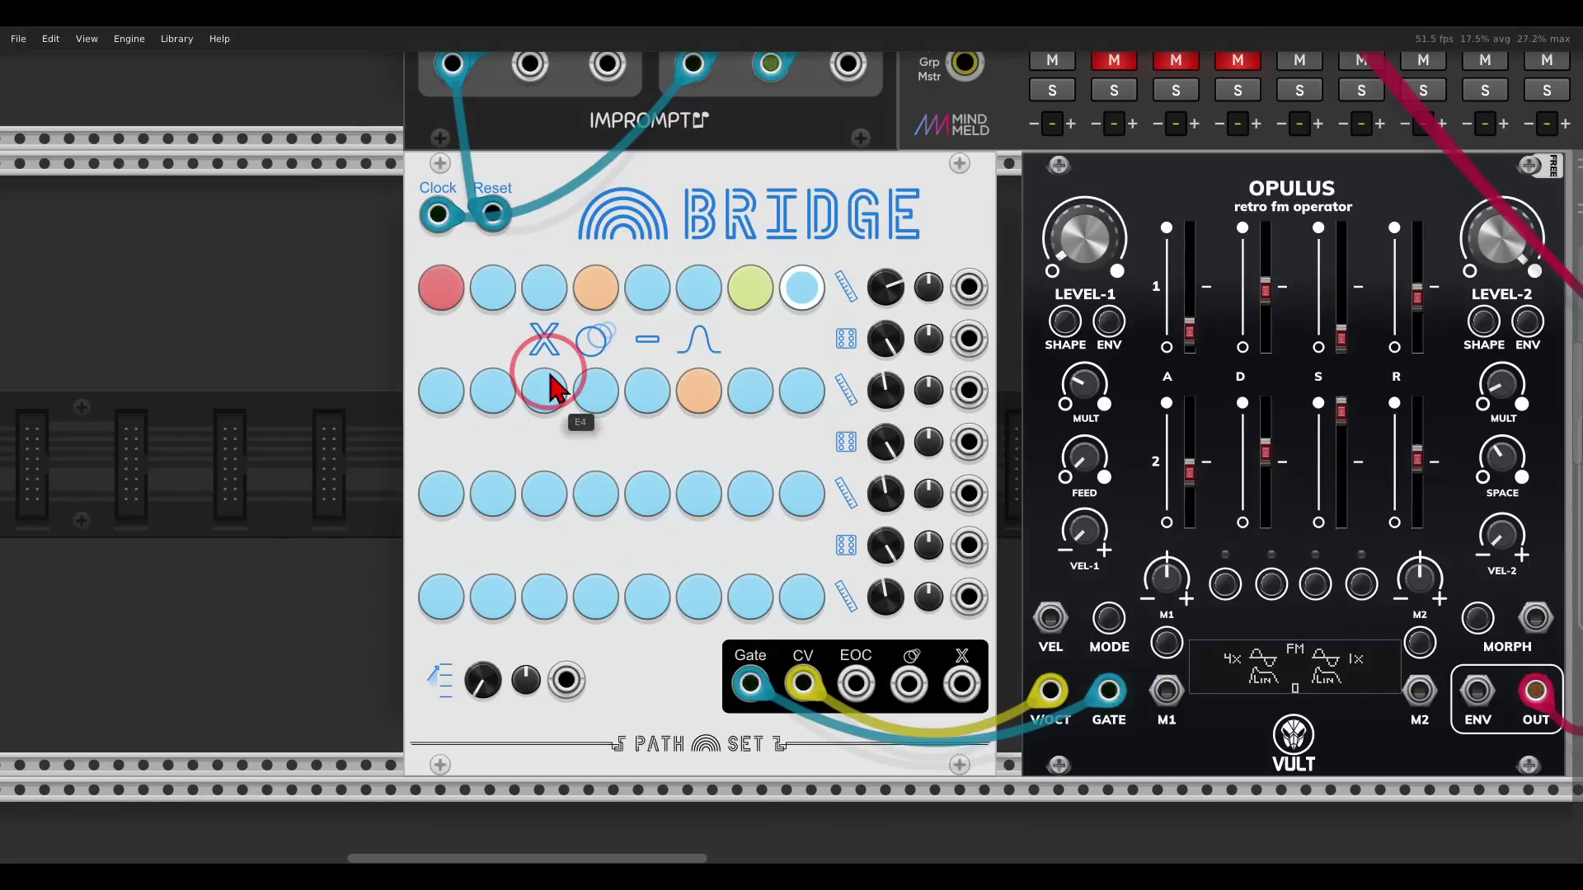
- Set A/B Bridge 2 to Swap and the note of Row B step 2 to D5
{"action": "right_click", "coordinate": [496, 332]}
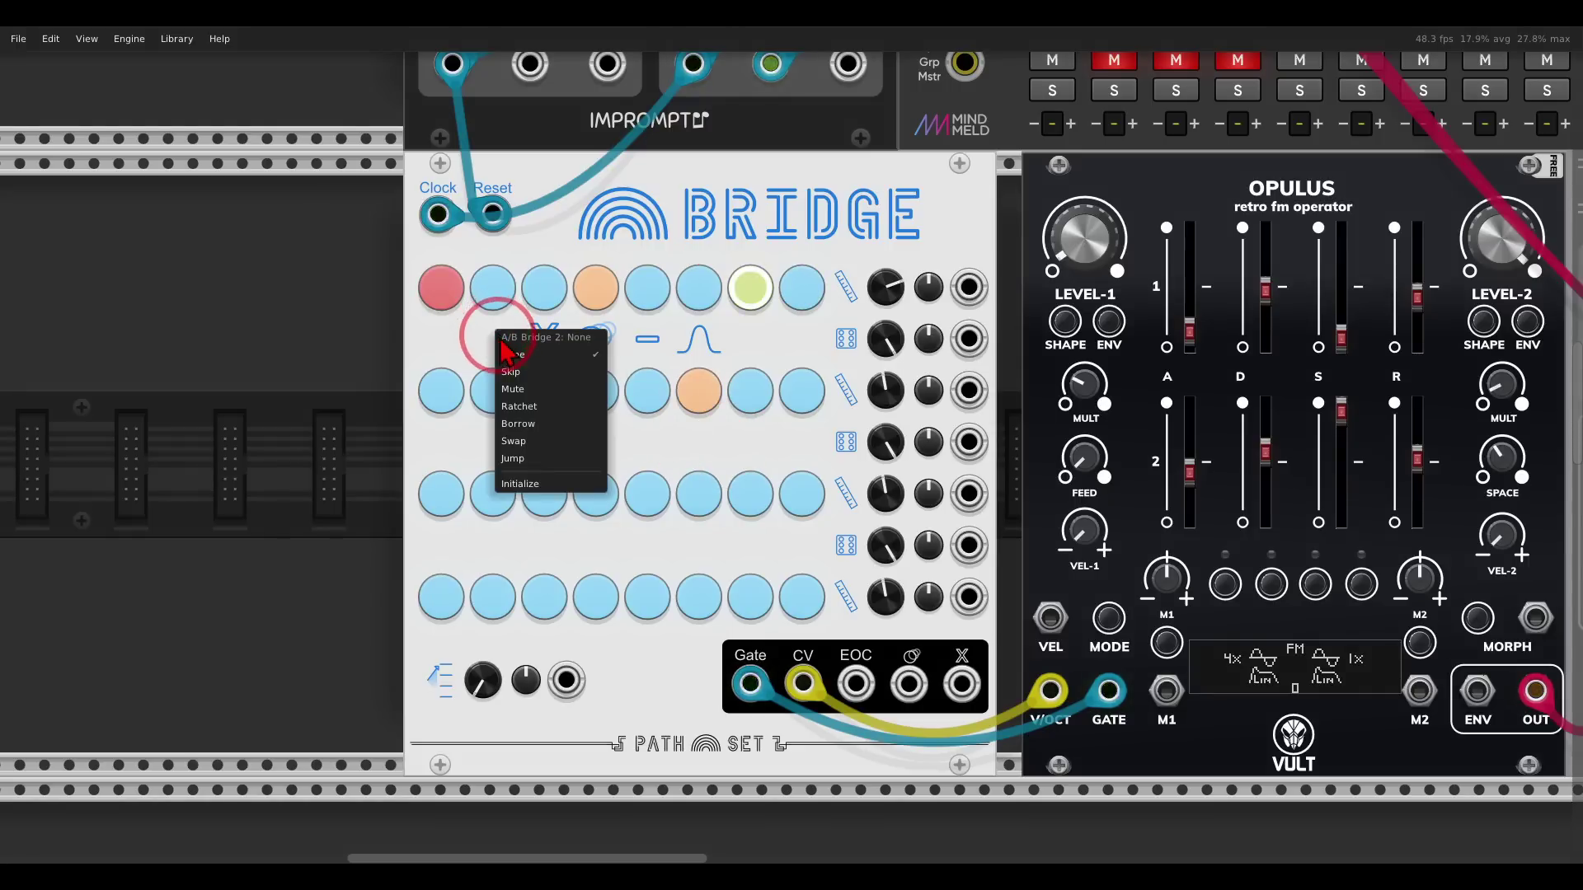
{"action": "left_click", "coordinate": [521, 445]}
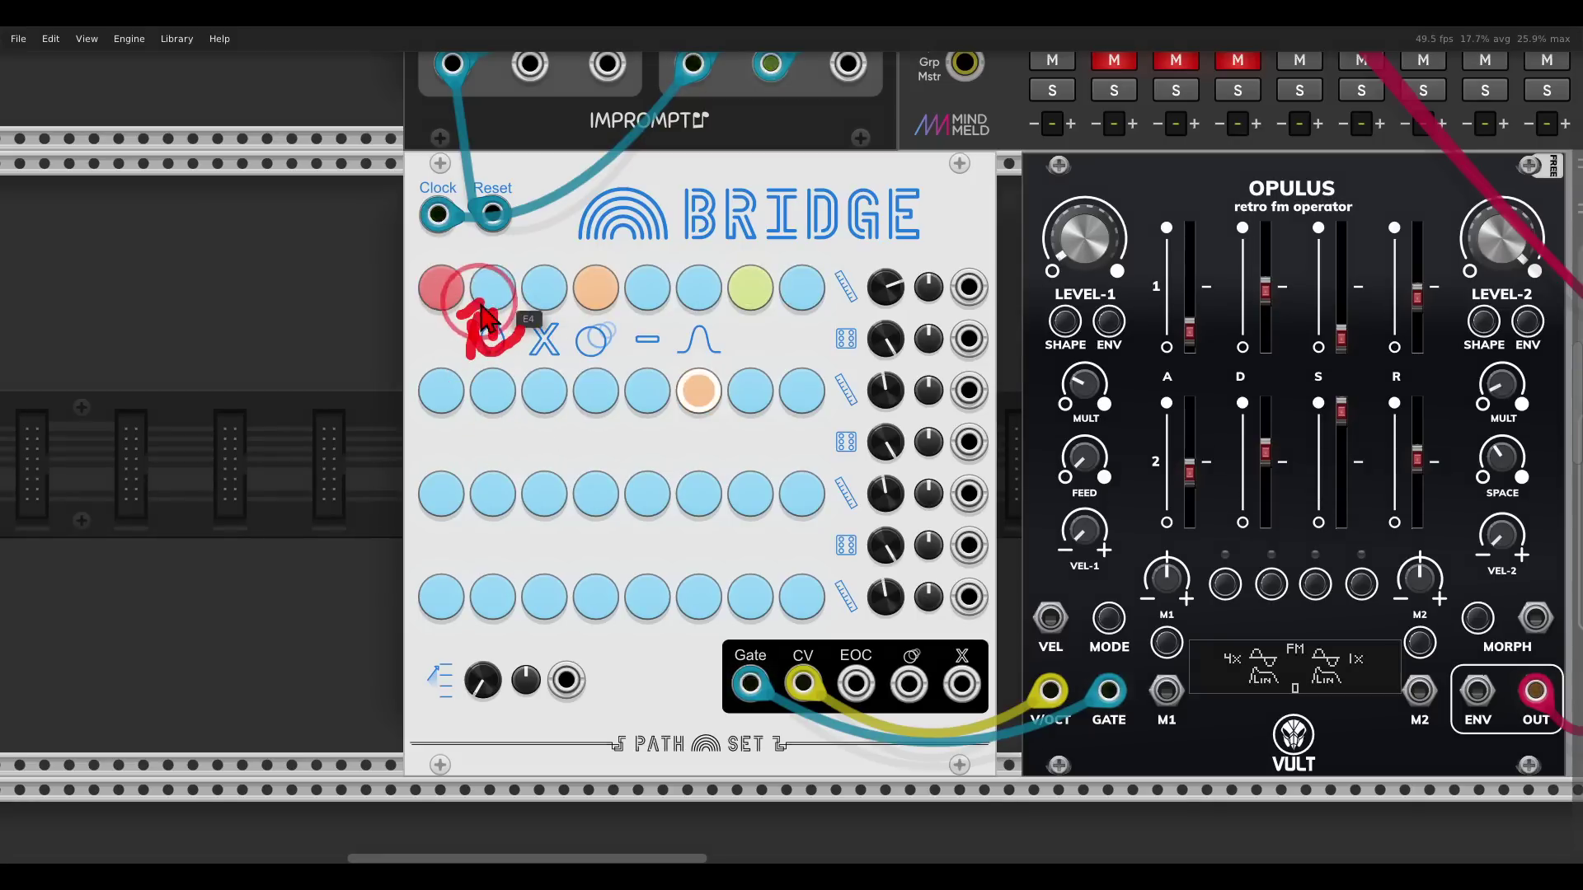
{"action": "right_click", "coordinate": [497, 394]}
{"action": "mouse_move", "coordinate": [510, 402]}
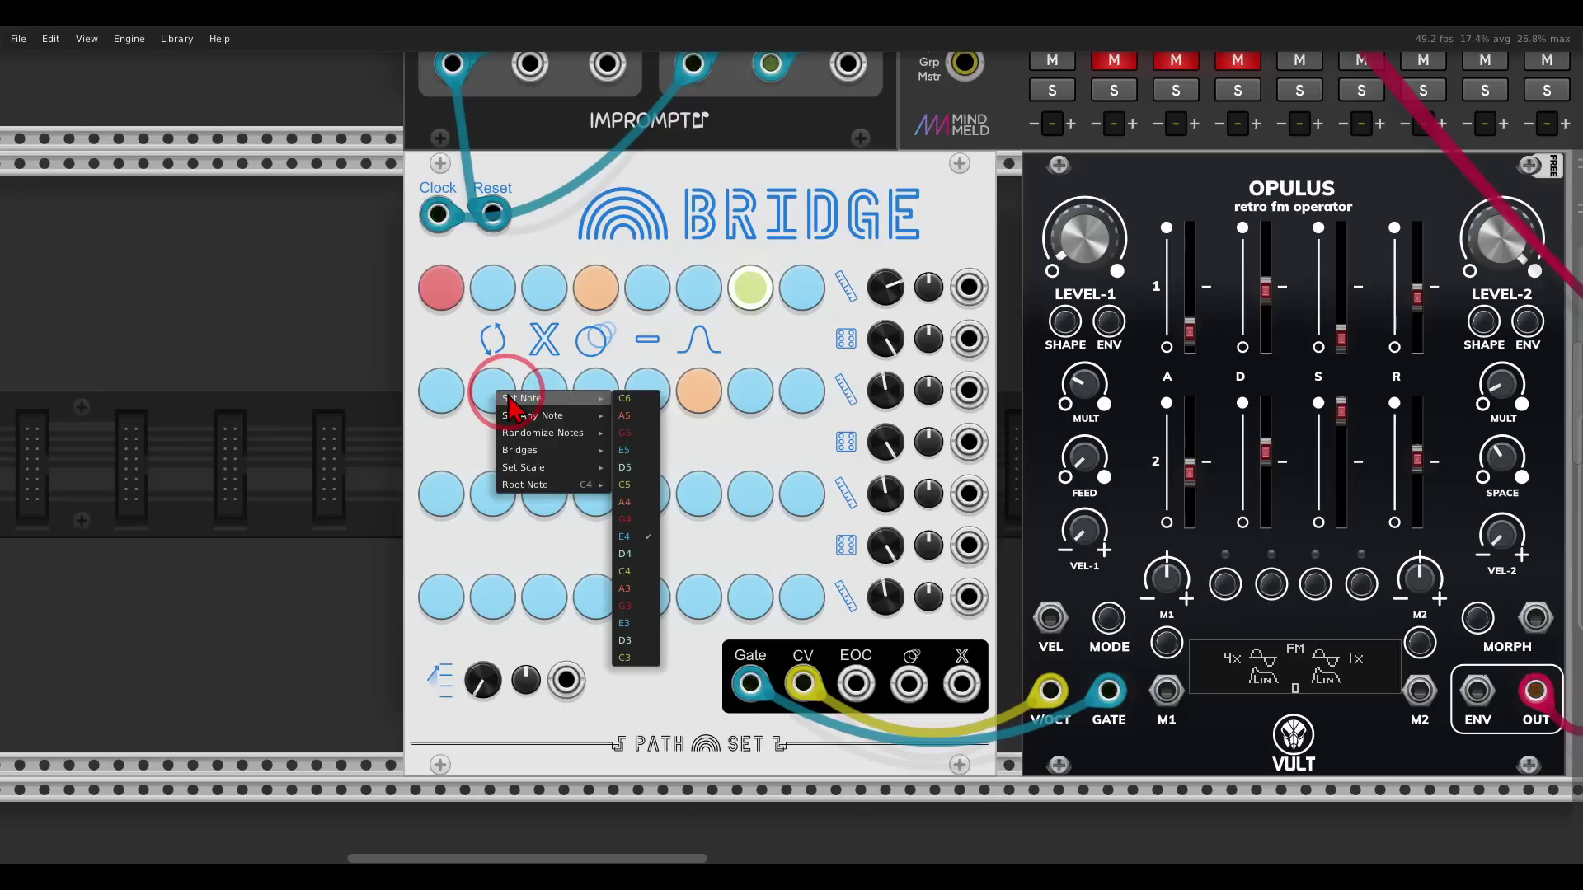
{"action": "left_click", "coordinate": [625, 467]}
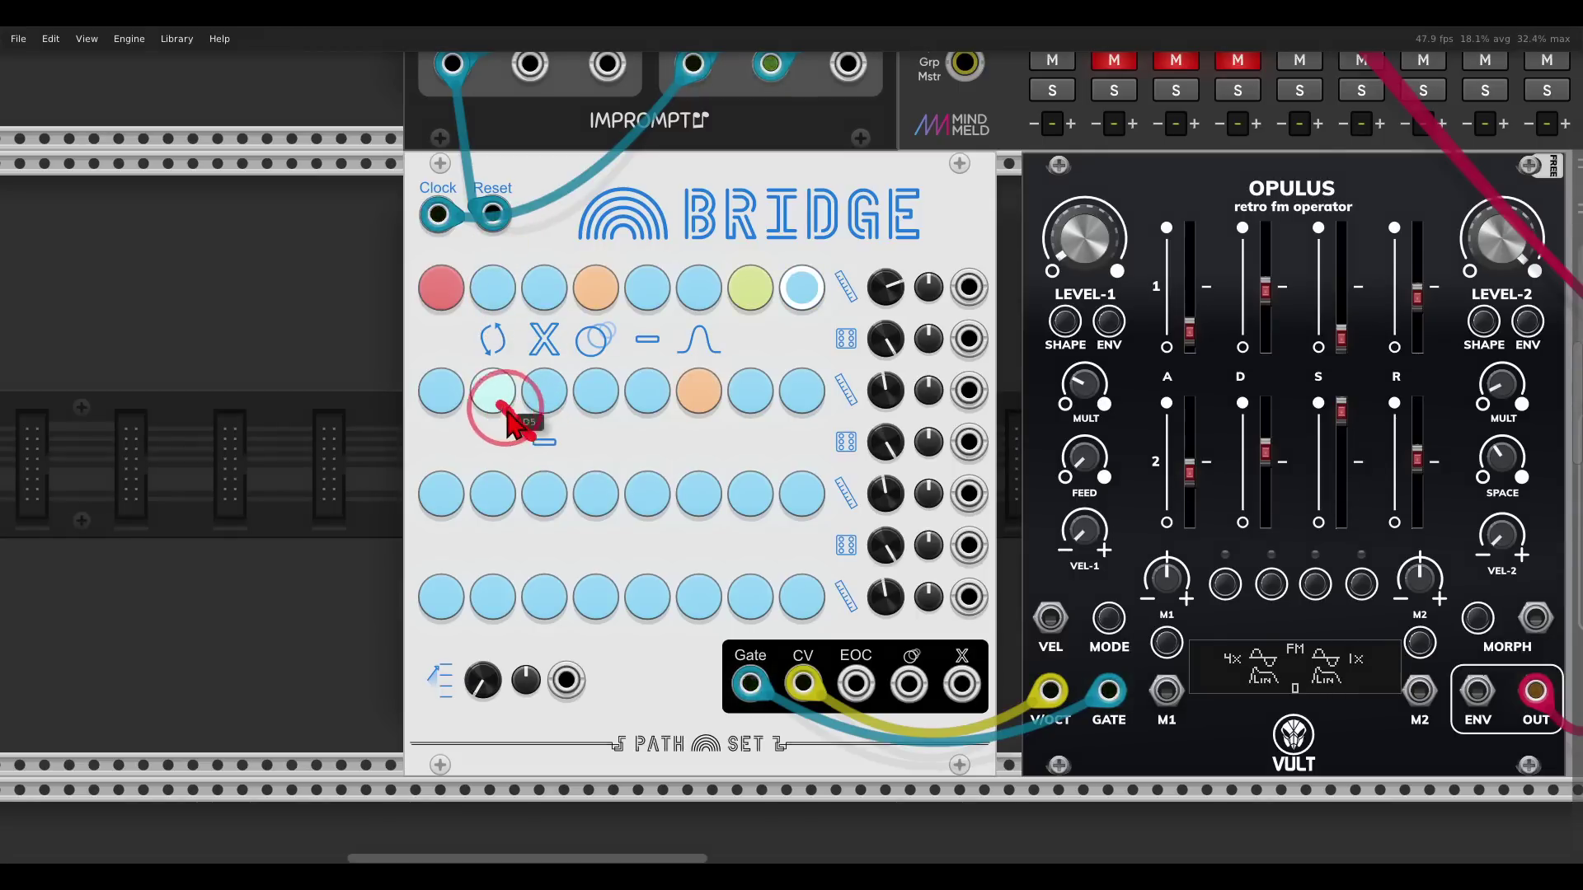
- Reset B/C Bridge 3 to None and set A/B Bridge 8 to Jump
{"action": "right_click", "coordinate": [540, 440]}
{"action": "left_click", "coordinate": [592, 470]}
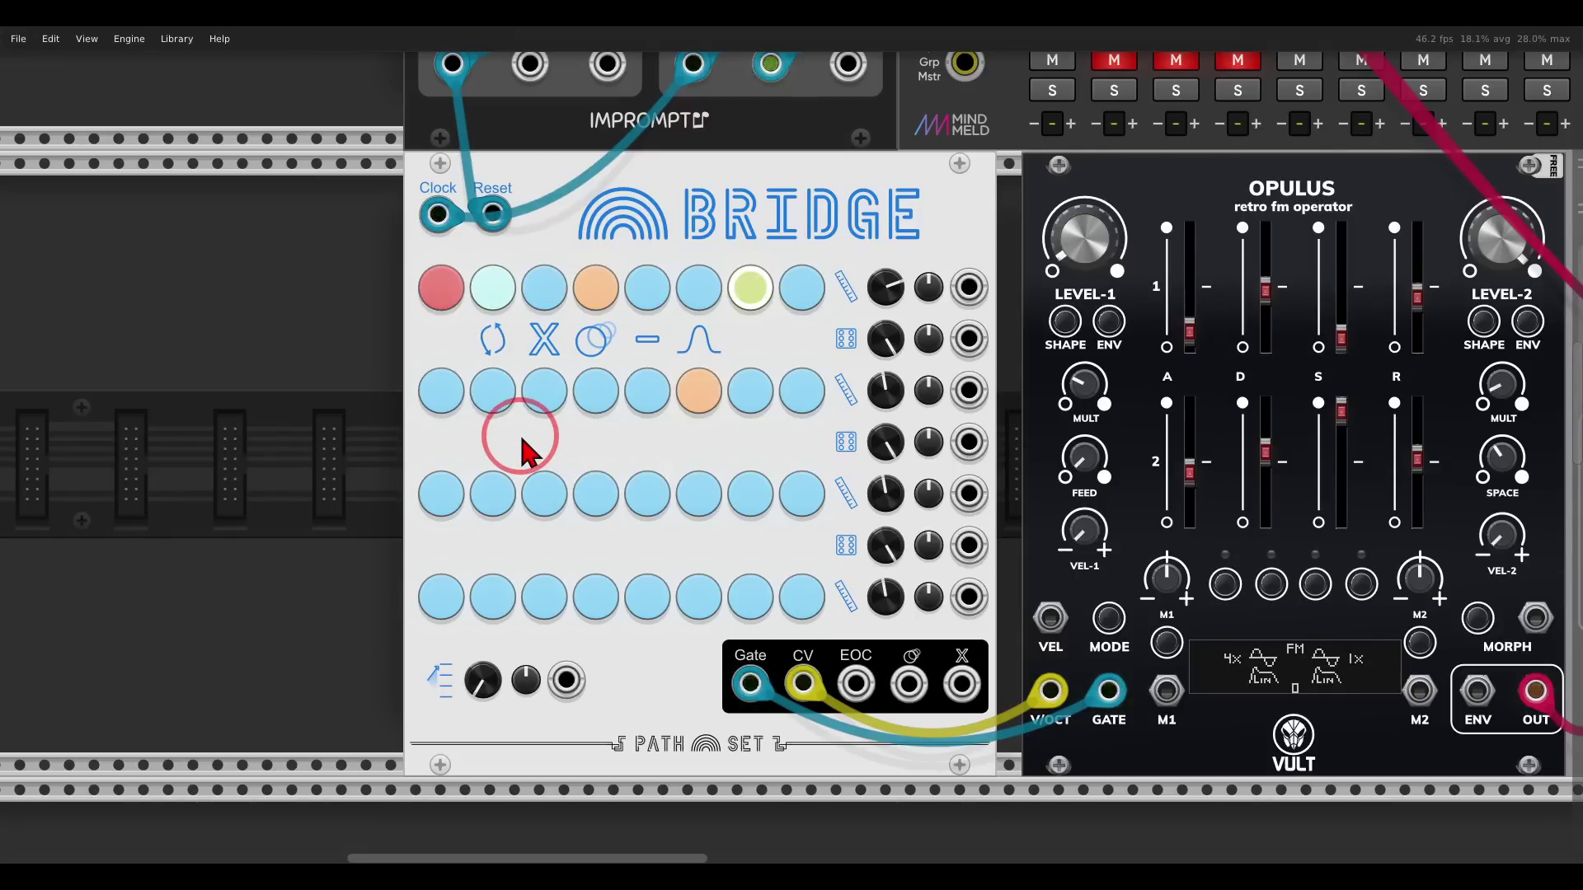
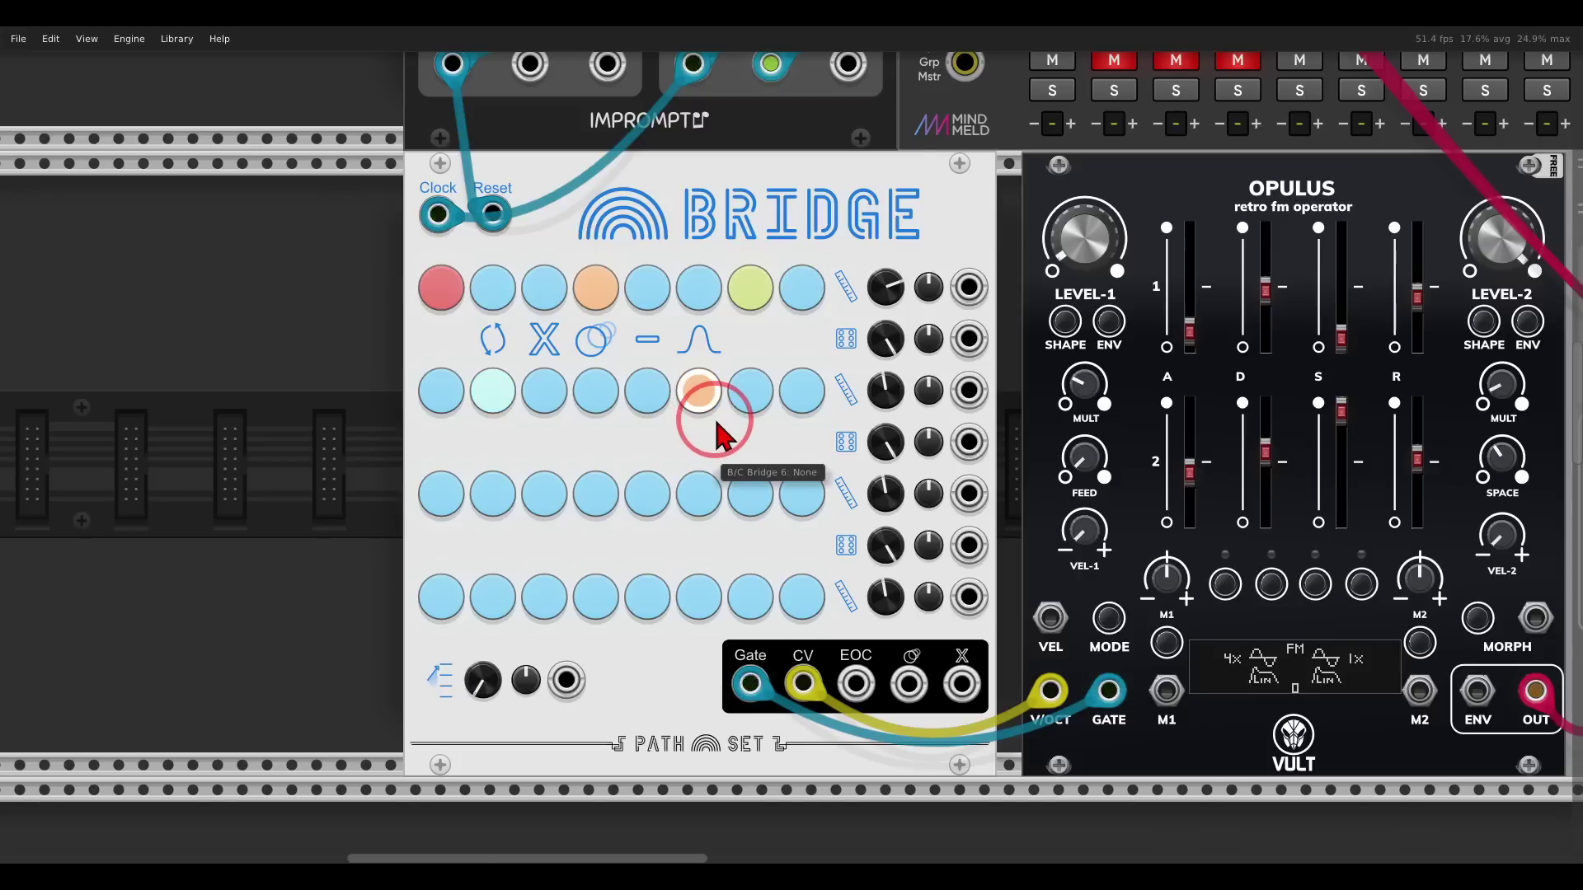
{"action": "right_click", "coordinate": [794, 340]}
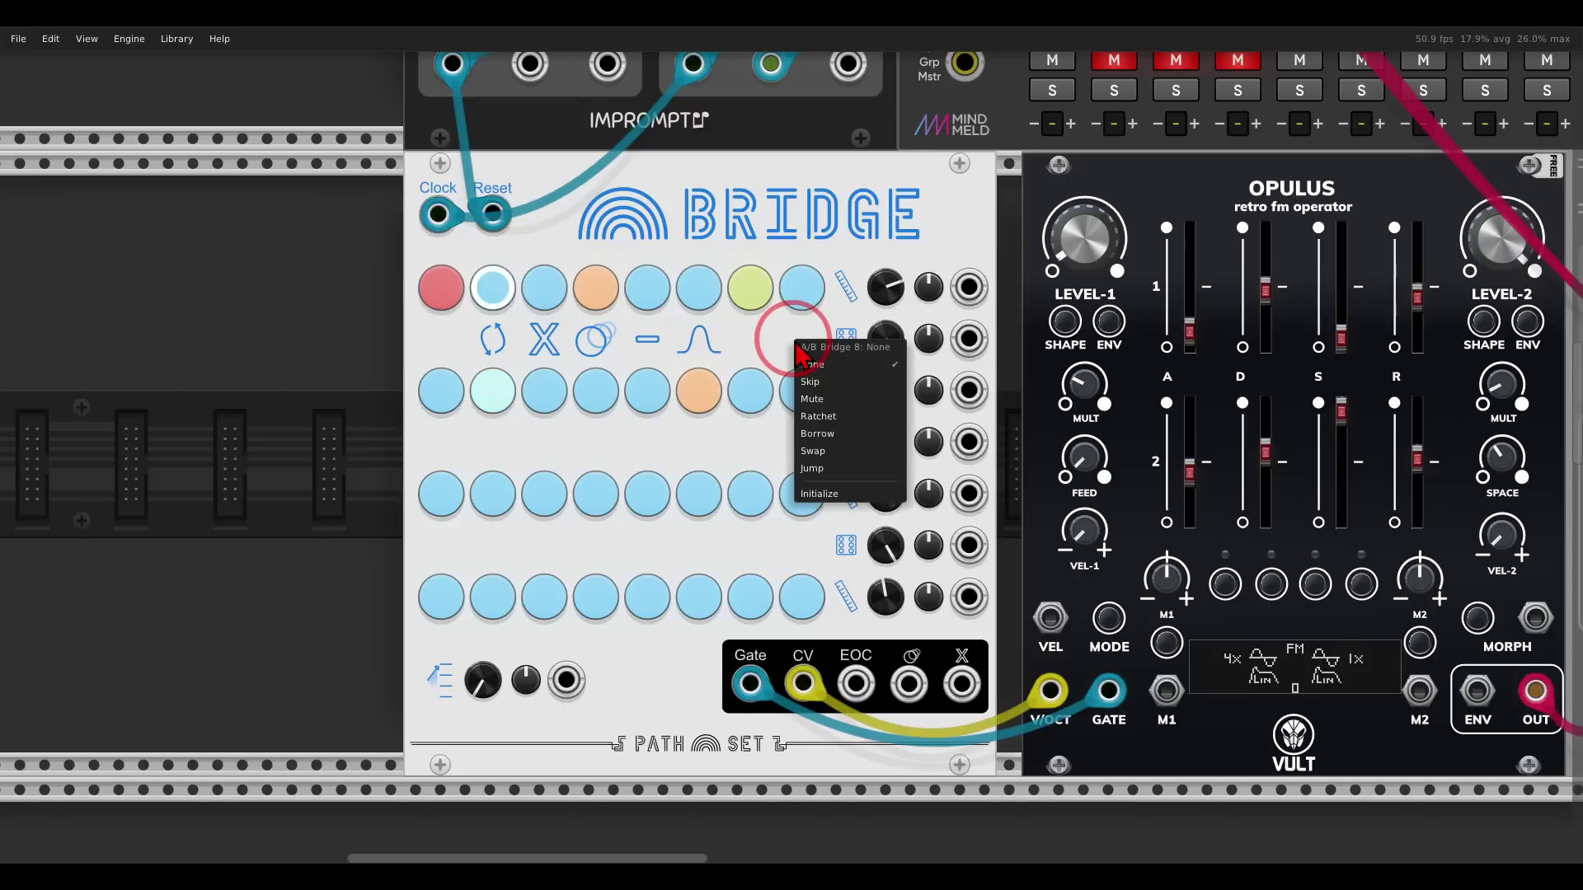
{"action": "left_click", "coordinate": [824, 467]}
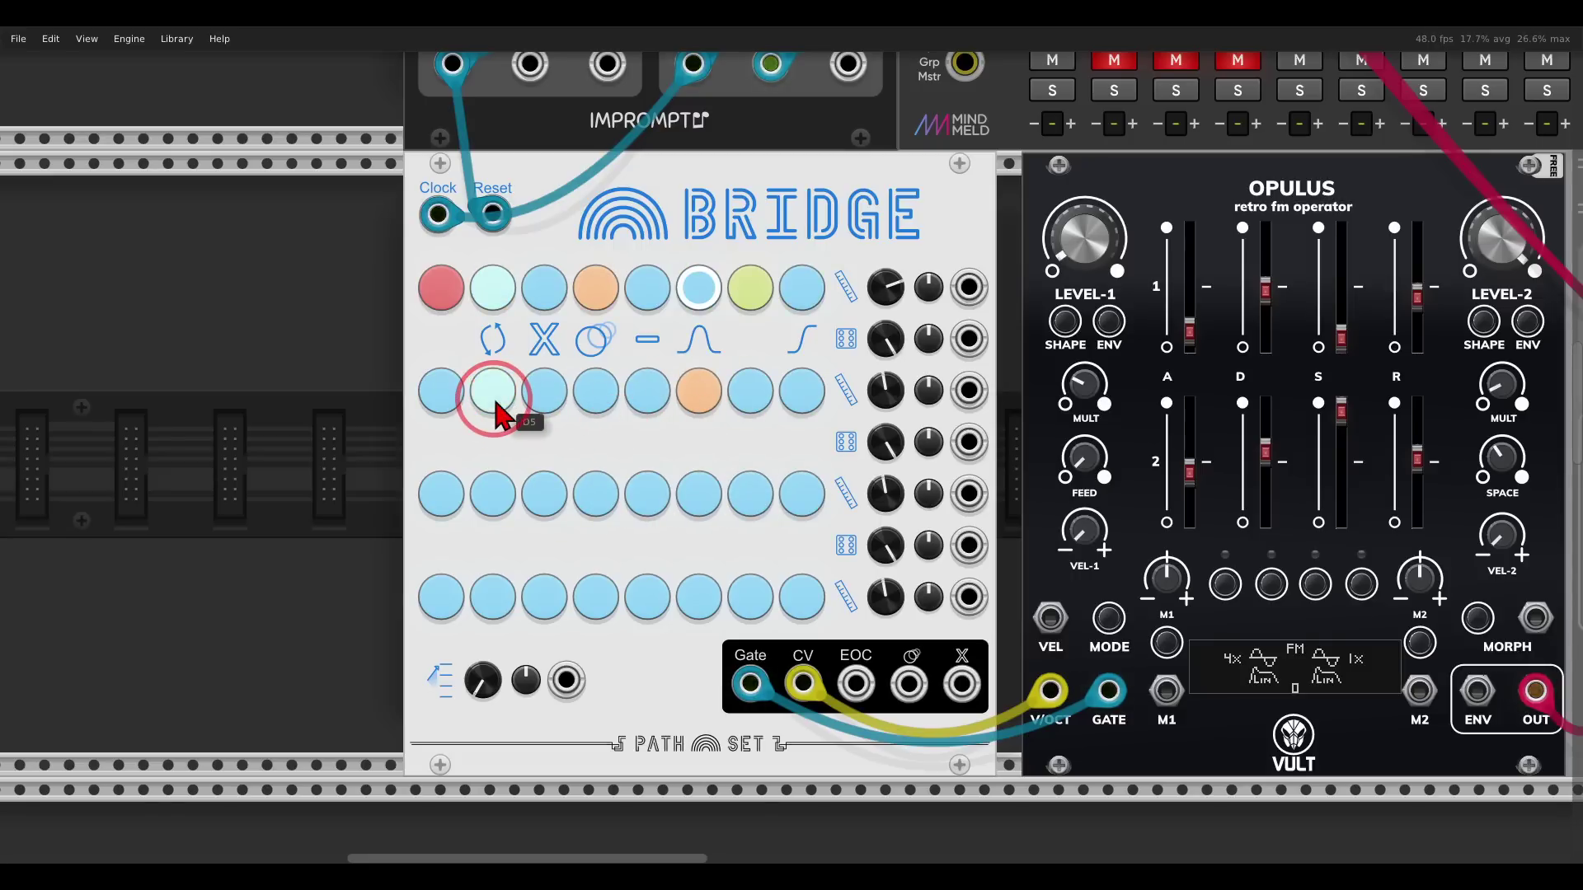
- Change the notes of Row B steps 2 and 5 to G, step 3 to C and step 4 to A
{"action": "left_click", "coordinate": [596, 391]}
{"action": "left_click", "coordinate": [647, 391]}
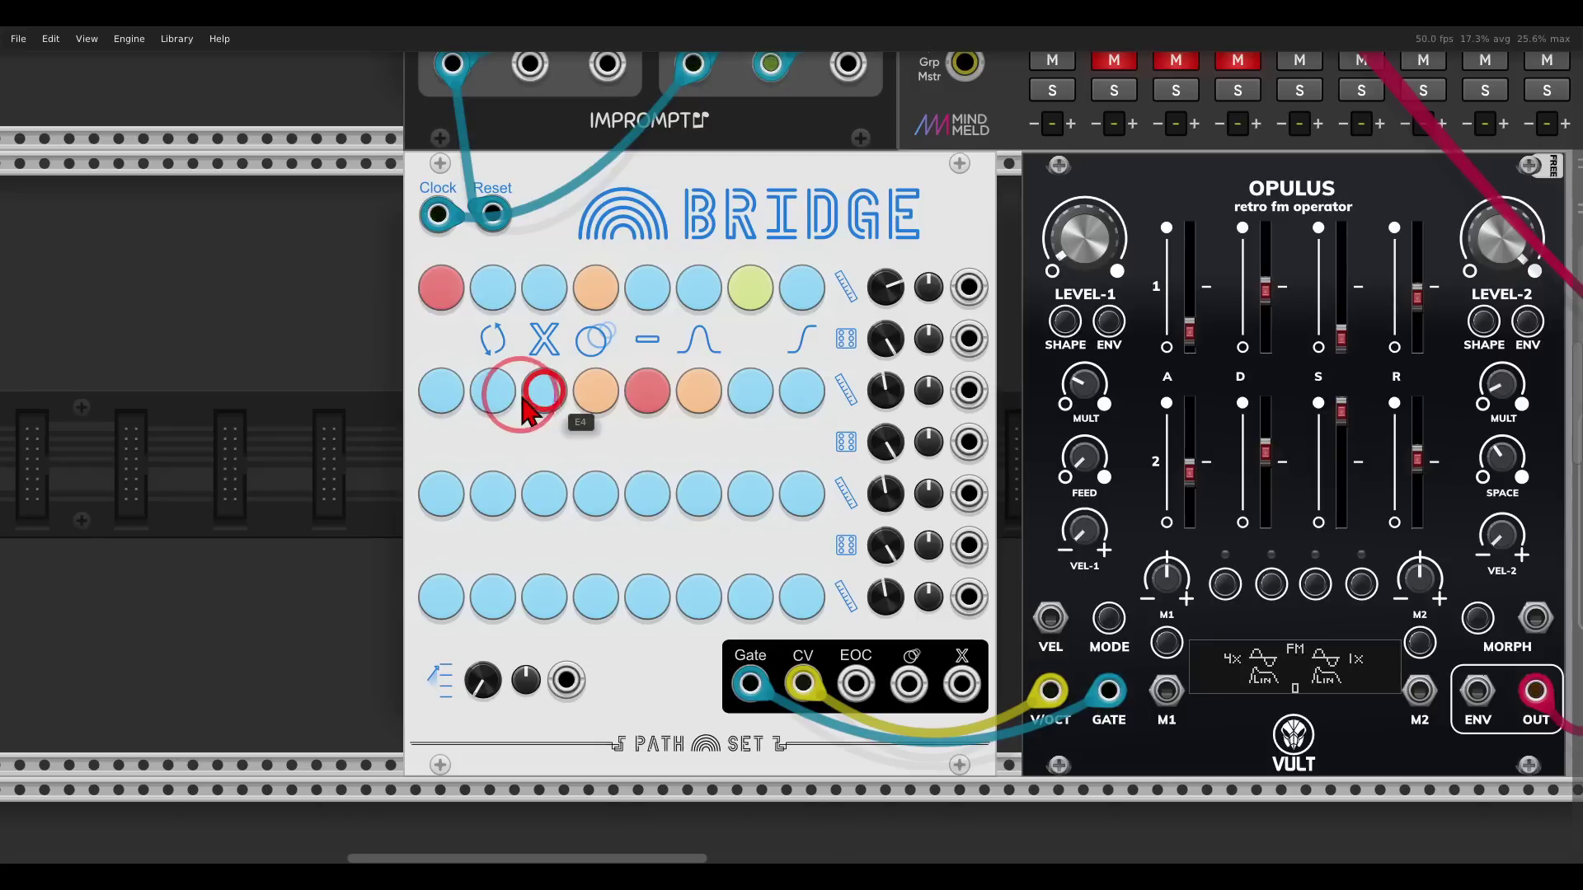
{"action": "left_click", "coordinate": [494, 392]}
{"action": "left_click", "coordinate": [546, 393]}
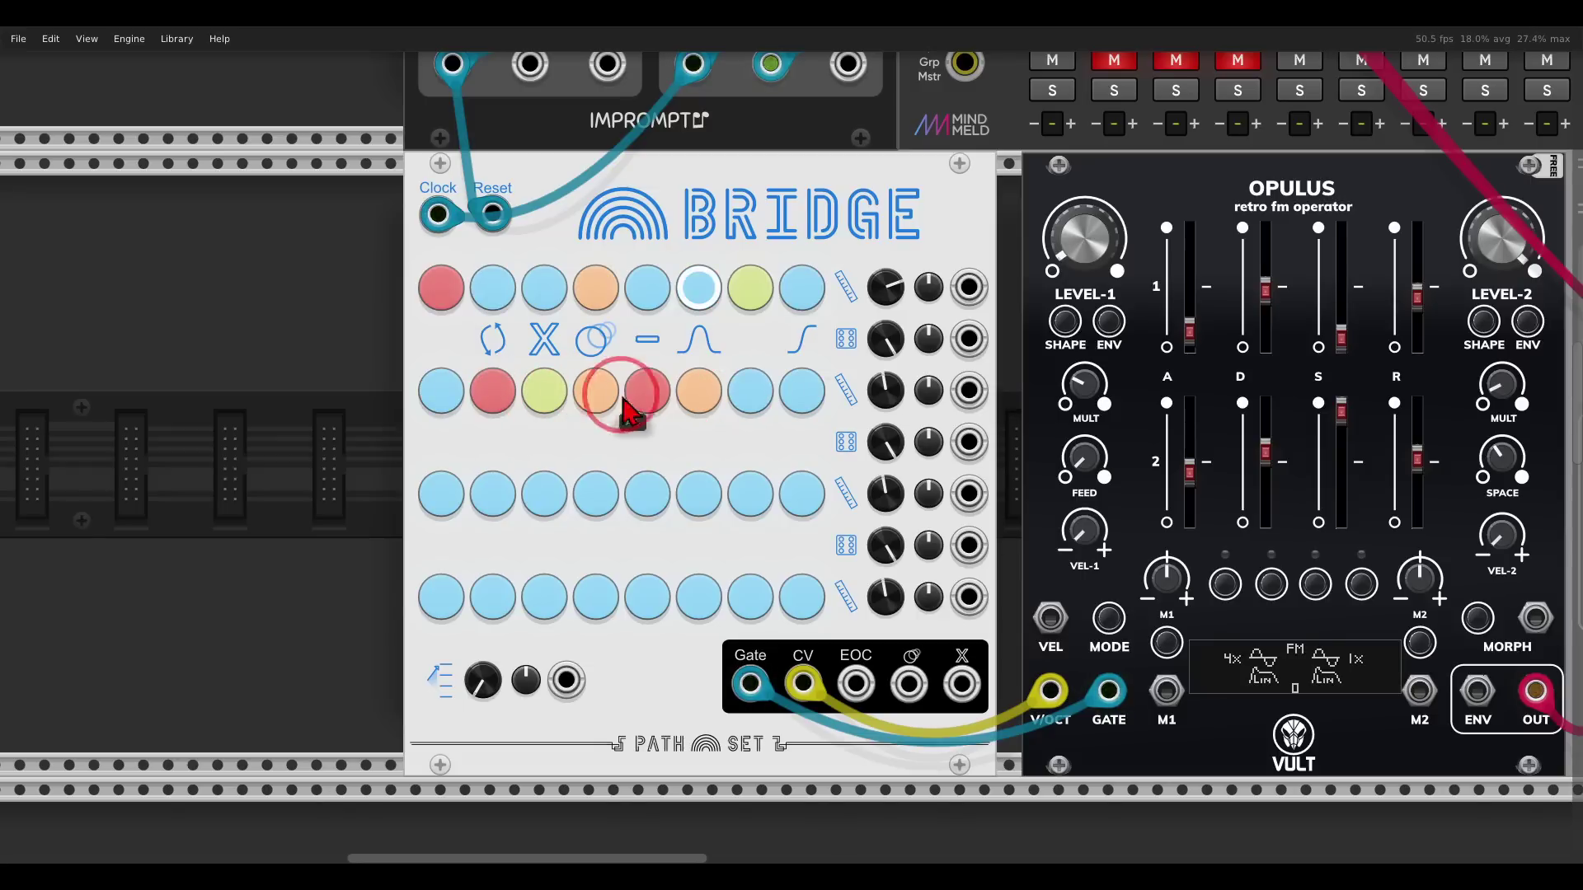
- Set B/C Bridge 4 to Ratchet and B/C Bridges 6 and 8 to Mute
{"action": "right_click", "coordinate": [596, 451]}
{"action": "left_click", "coordinate": [630, 495]}
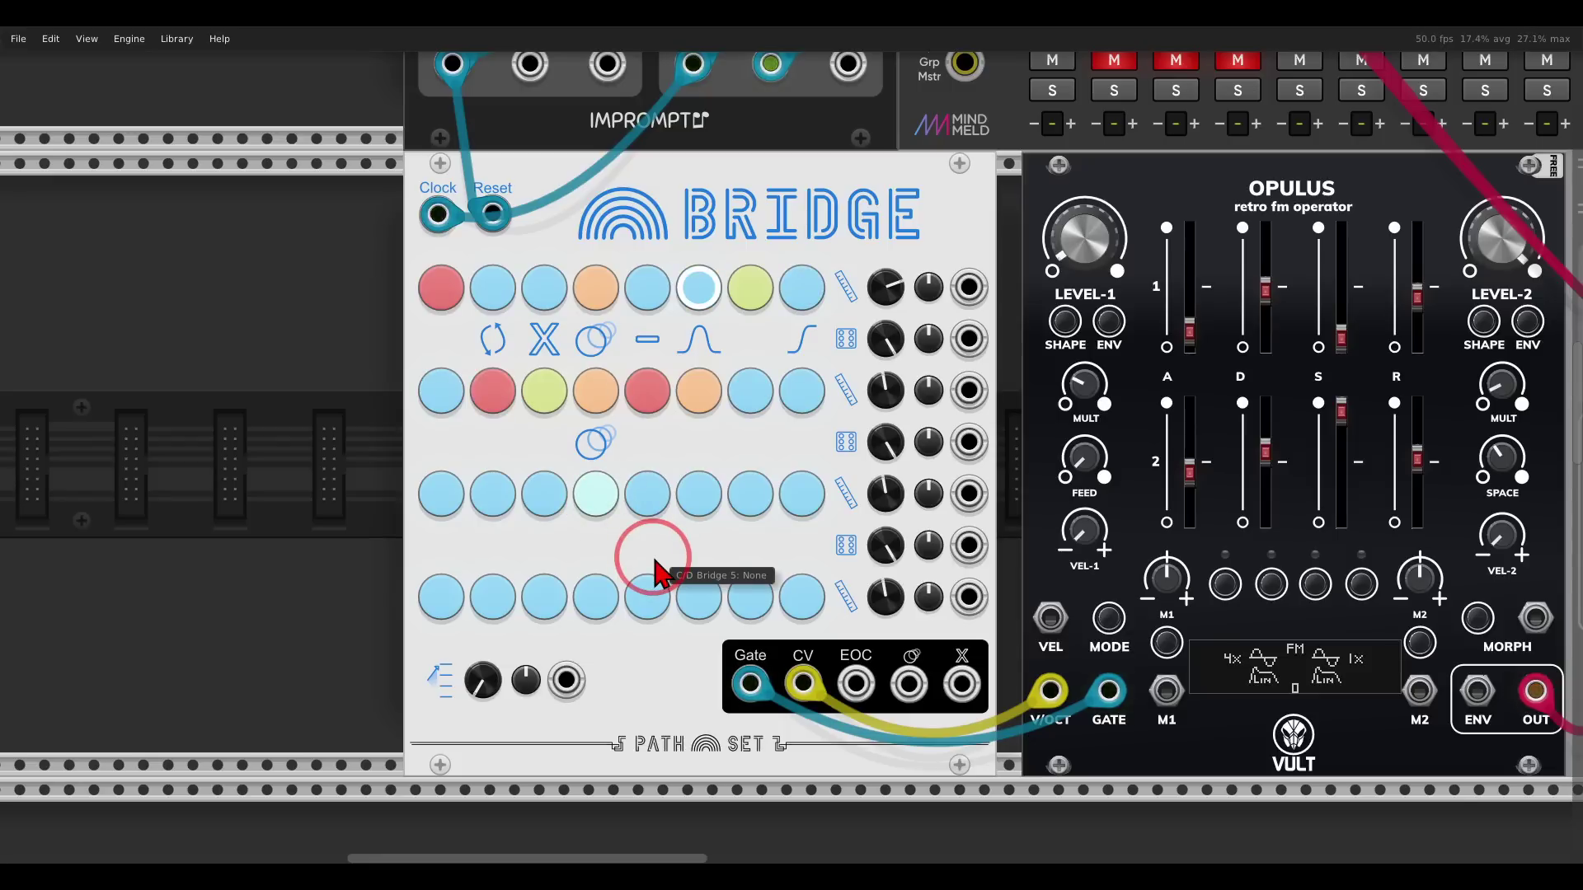
{"action": "left_click", "coordinate": [697, 445]}
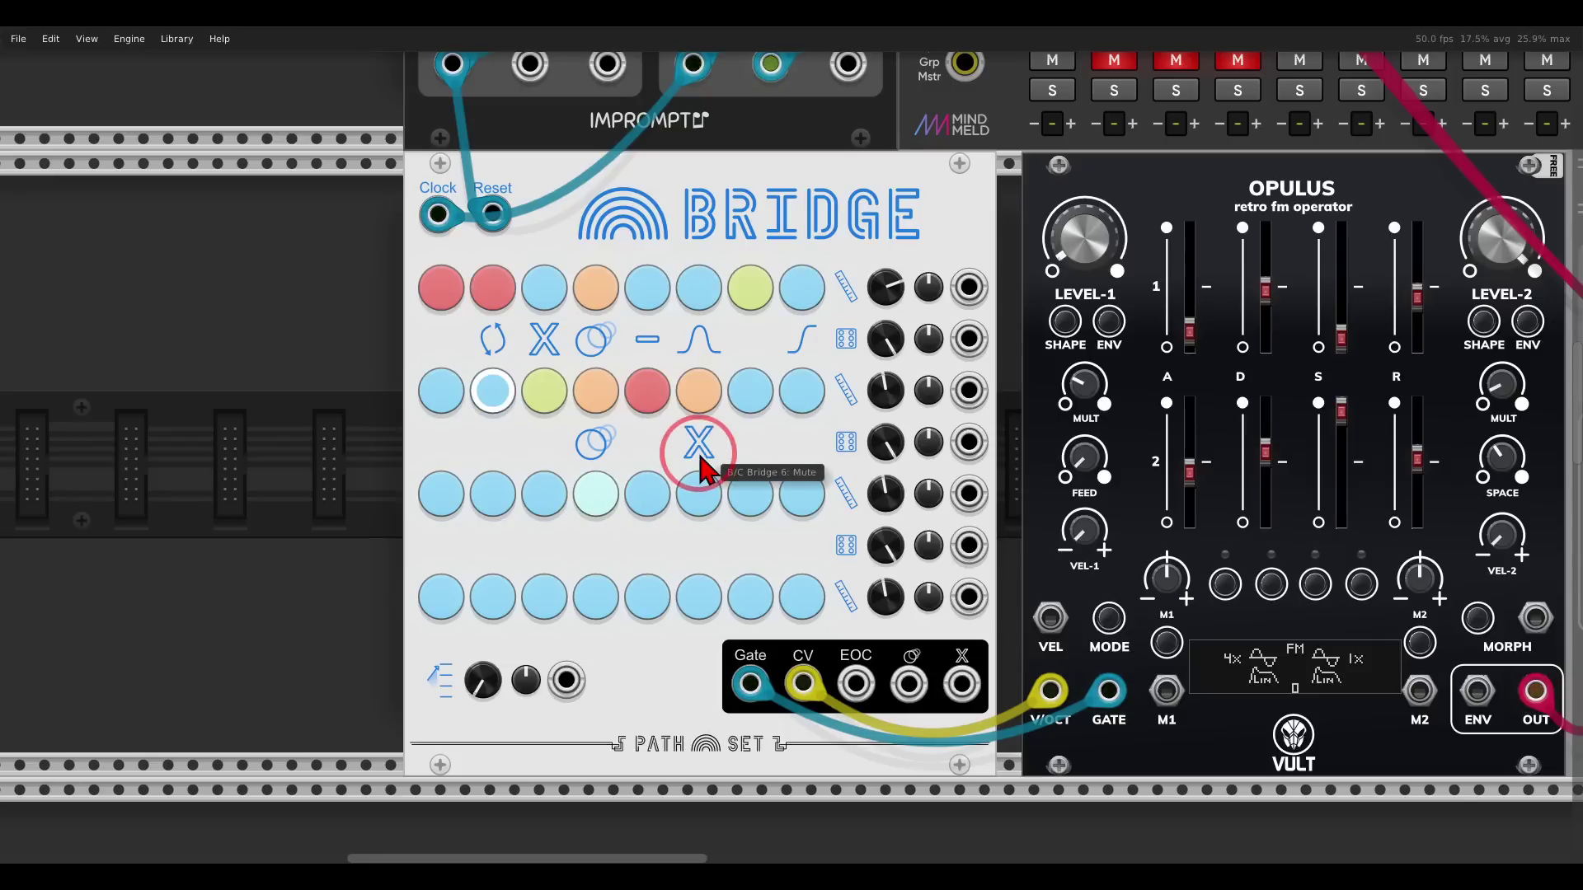
{"action": "left_click", "coordinate": [802, 450]}
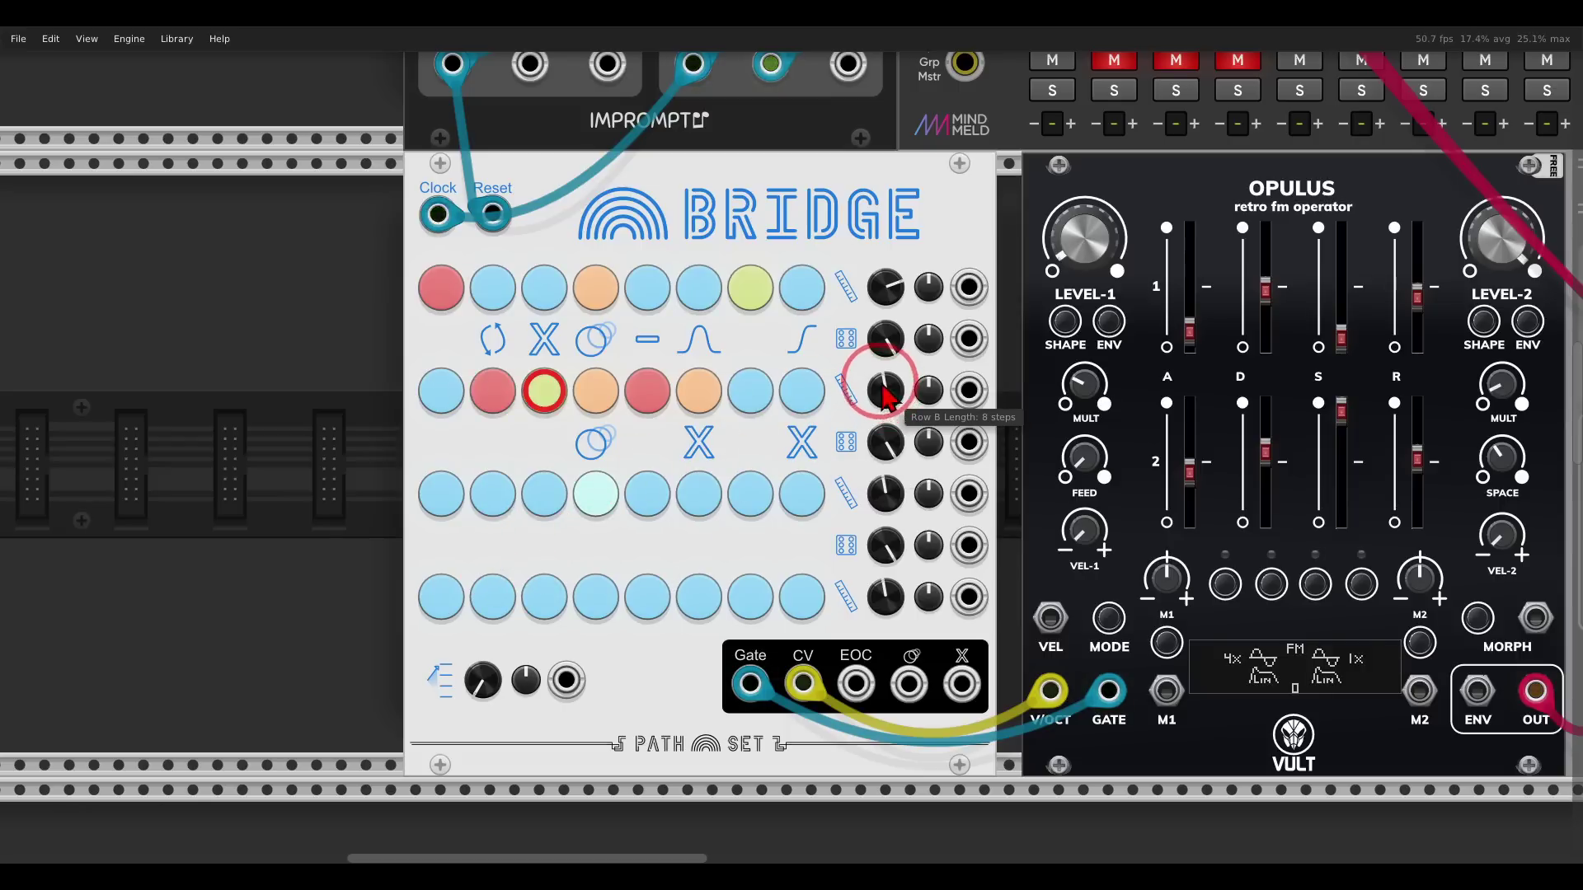
- Increase the Row B Length to 10 steps
{"action": "left_click_drag", "start_coordinate": [883, 389], "coordinate": [867, 345]}
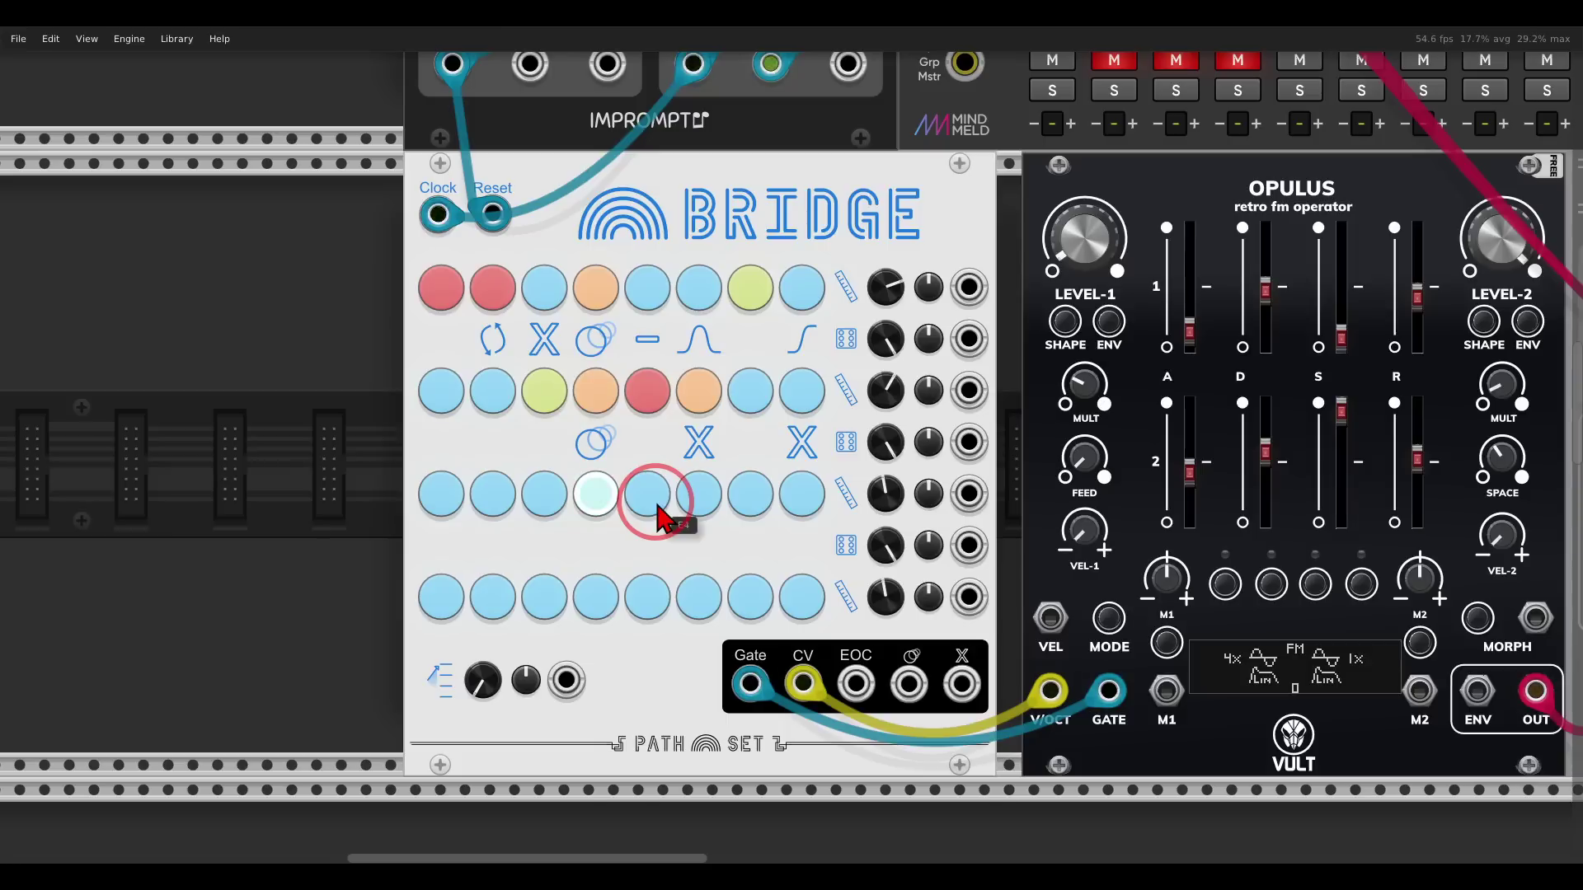
- Set B/C Bridge 2 to Borrow and raise the note of Row C step 2 past C5
{"action": "right_click", "coordinate": [505, 454]}
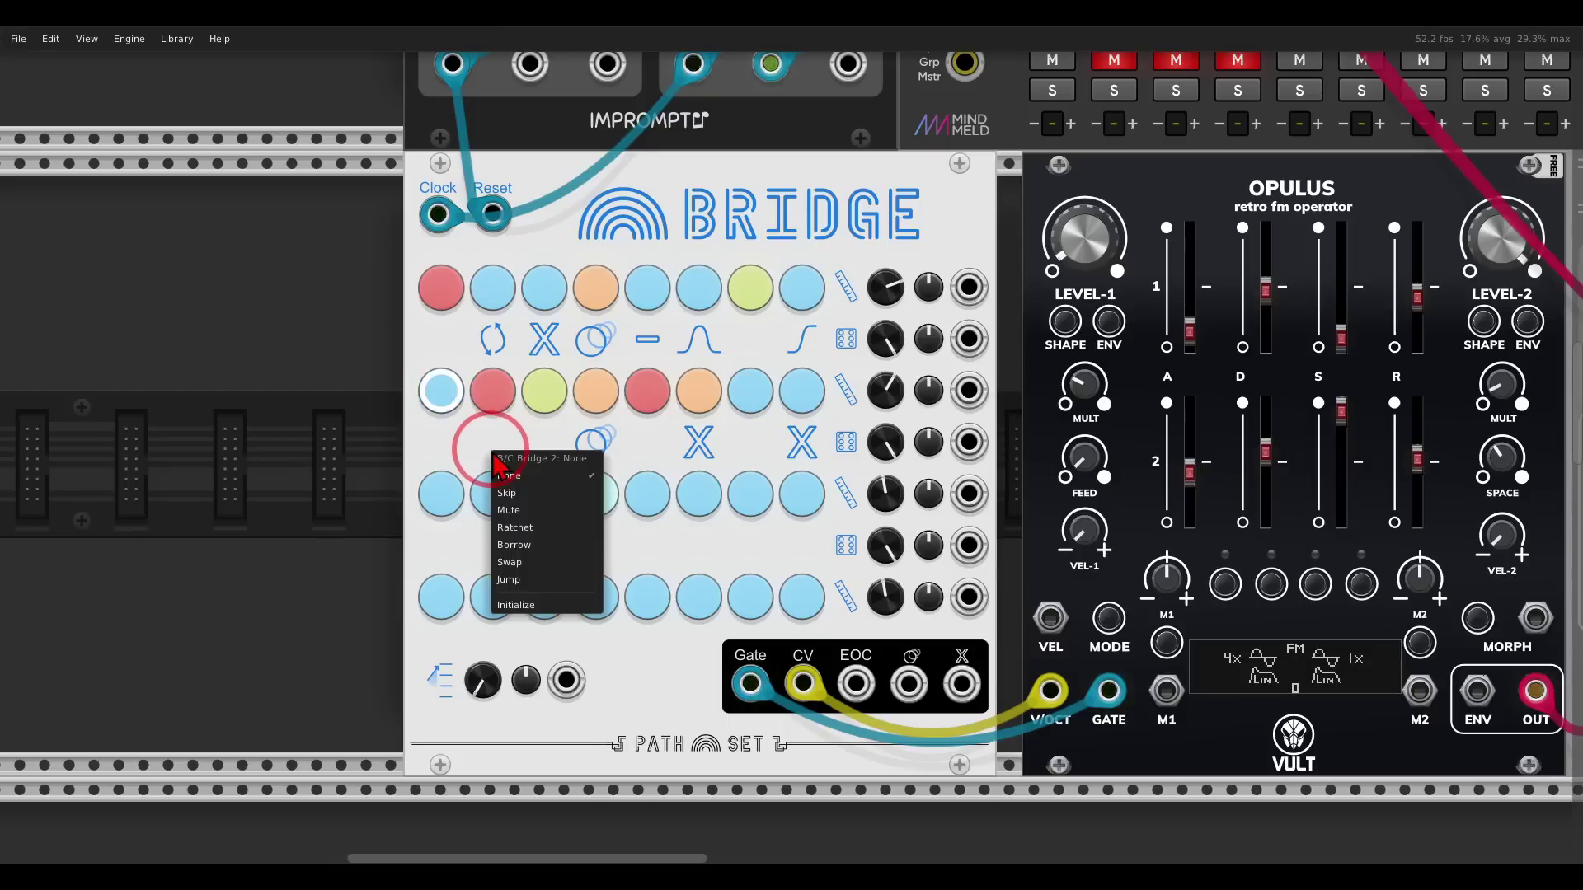
{"action": "left_click", "coordinate": [524, 567]}
{"action": "scroll", "coordinate": [500, 511], "scroll_direction": "up", "scroll_amount": 3}
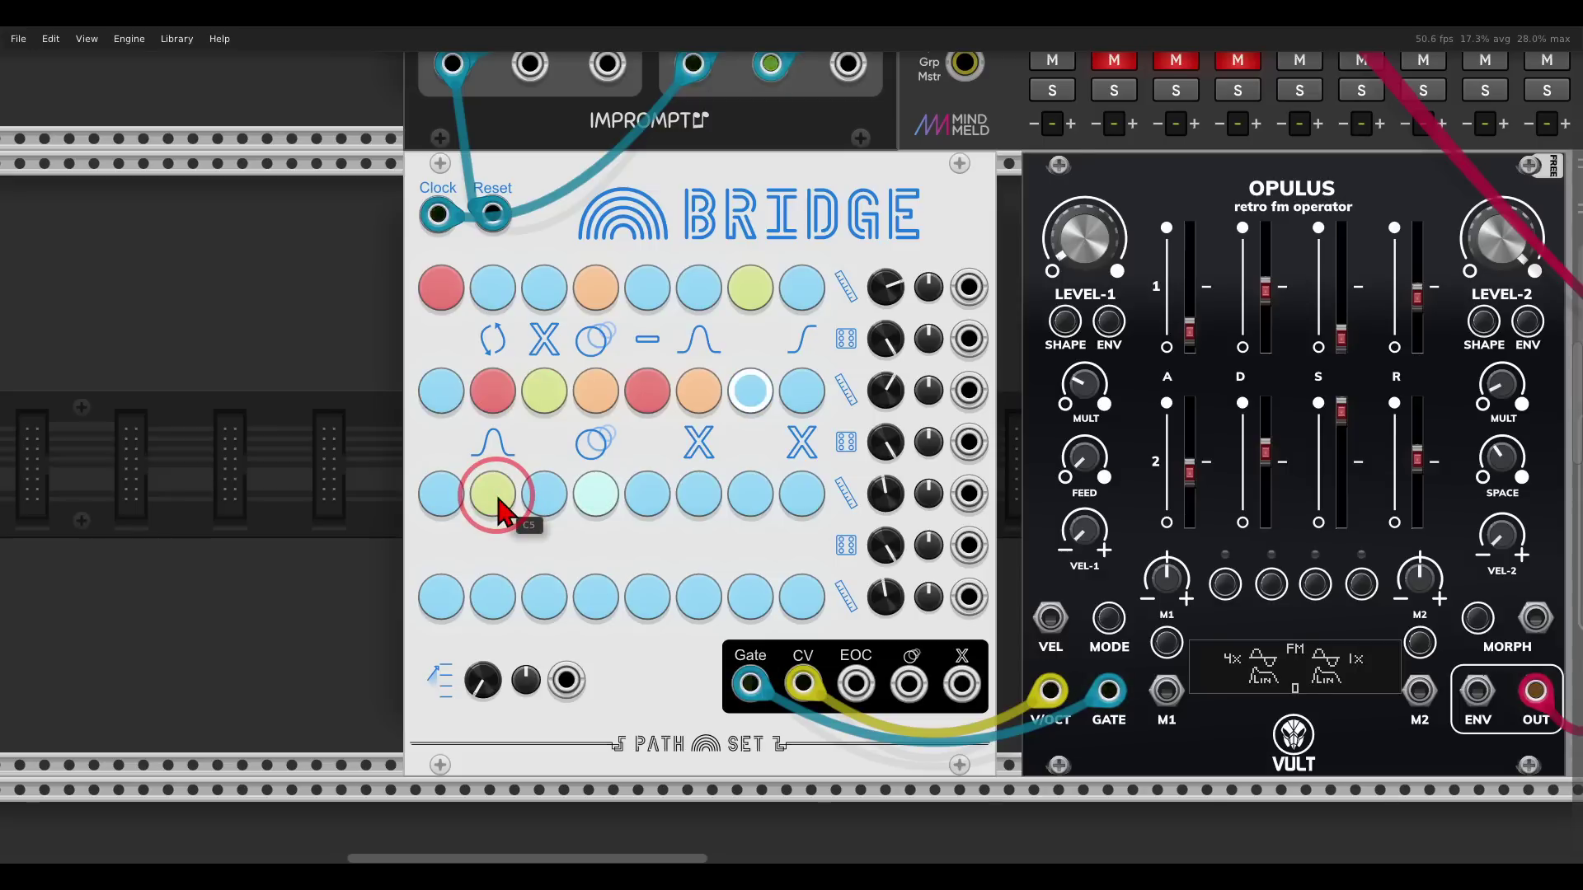
{"action": "scroll", "coordinate": [501, 512], "scroll_direction": "up", "scroll_amount": 2}
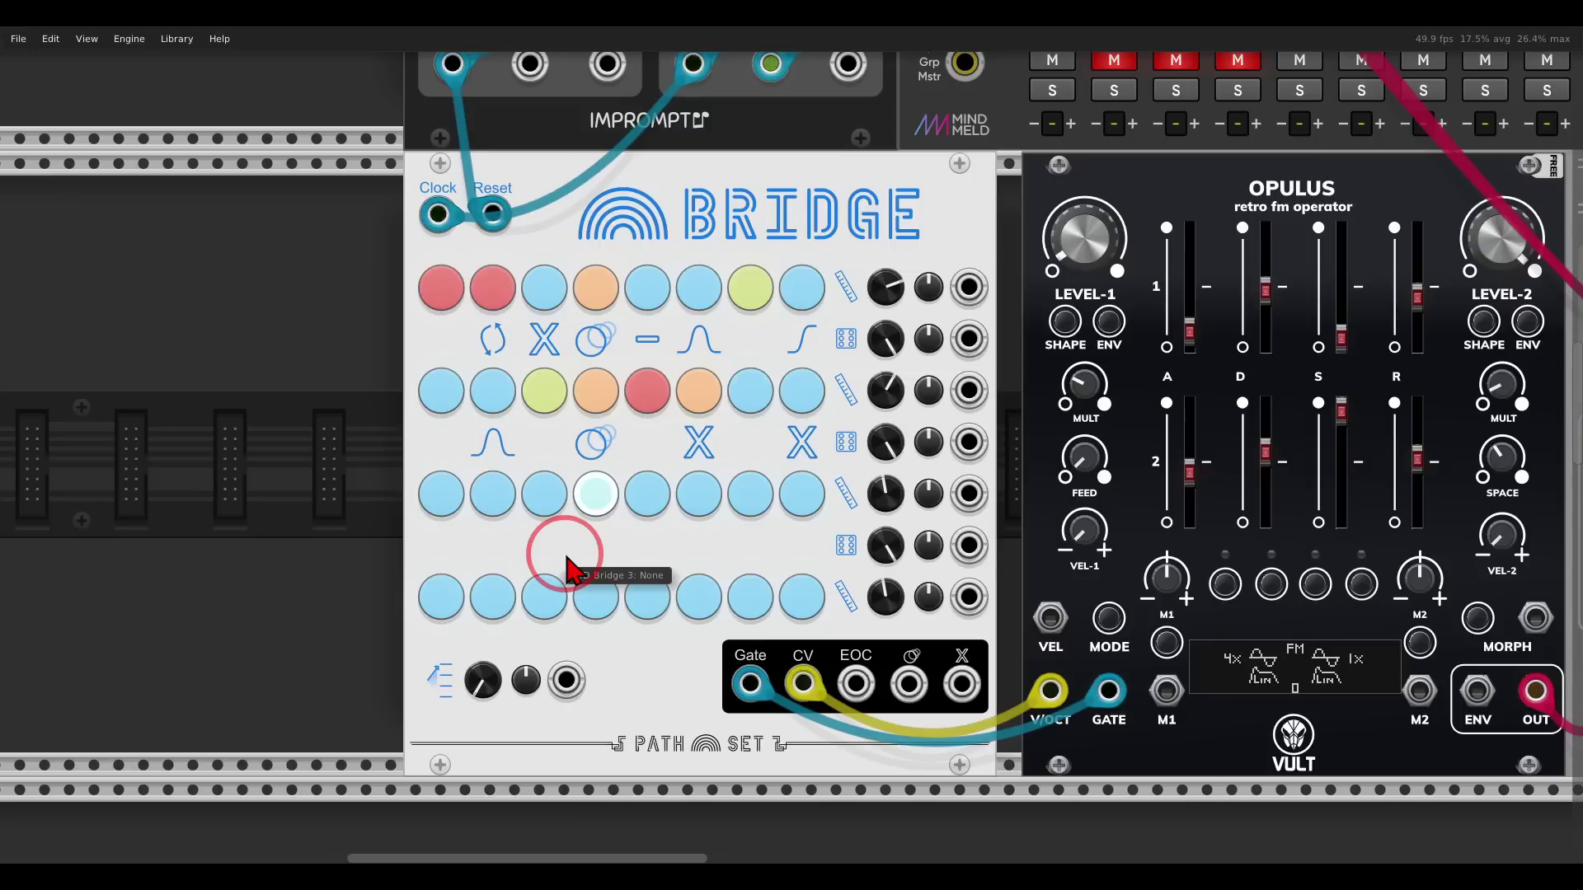
{"action": "mouse_move", "coordinate": [907, 316]}
{"action": "left_mouse_down"}
{"action": "mouse_move", "coordinate": [860, 359]}
{"action": "mouse_move", "coordinate": [904, 334]}
{"action": "left_mouse_up"}
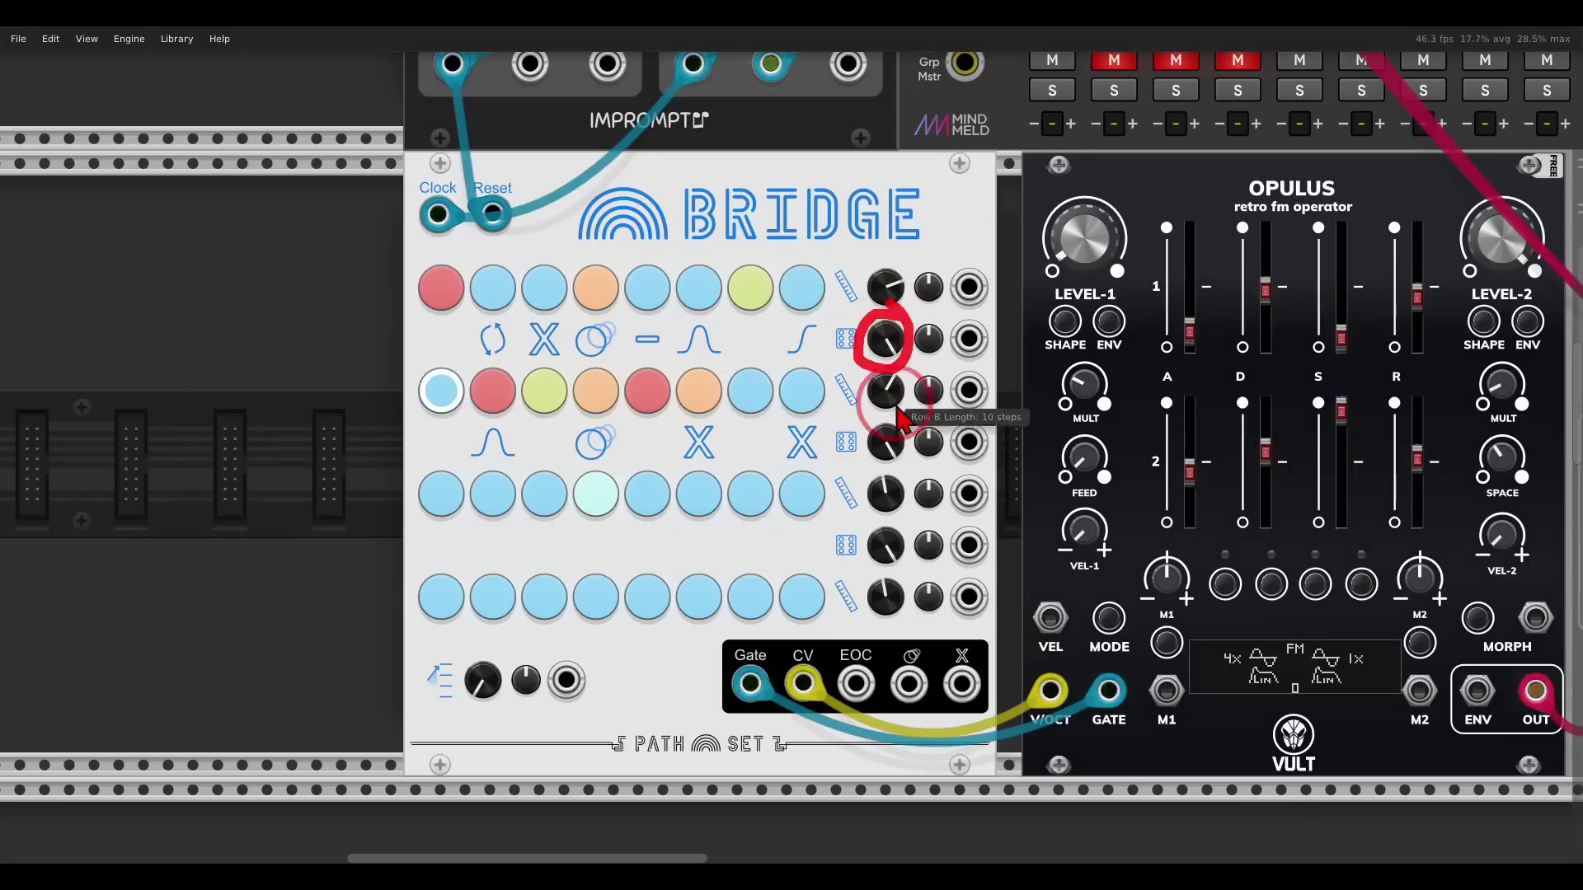
{"action": "mouse_move", "coordinate": [906, 449]}
{"action": "left_mouse_down"}
{"action": "mouse_move", "coordinate": [863, 432]}
{"action": "mouse_move", "coordinate": [883, 487]}
{"action": "mouse_move", "coordinate": [907, 463]}
{"action": "left_mouse_up"}
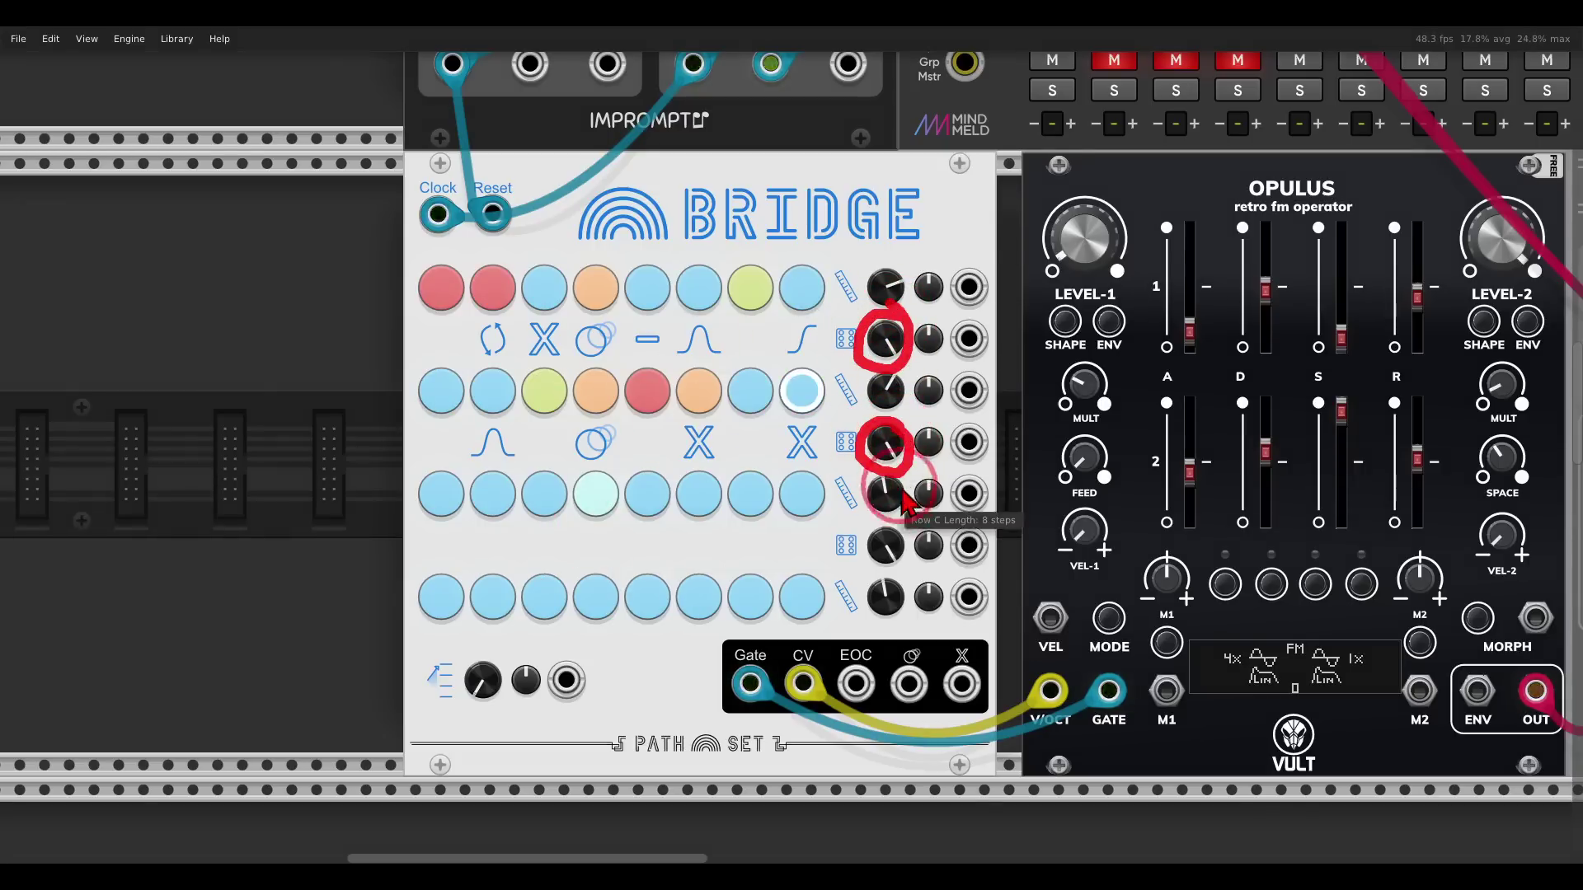
{"action": "mouse_move", "coordinate": [897, 534]}
{"action": "left_mouse_down"}
{"action": "mouse_move", "coordinate": [861, 566]}
{"action": "mouse_move", "coordinate": [908, 583]}
{"action": "mouse_move", "coordinate": [907, 540]}
{"action": "left_mouse_up"}
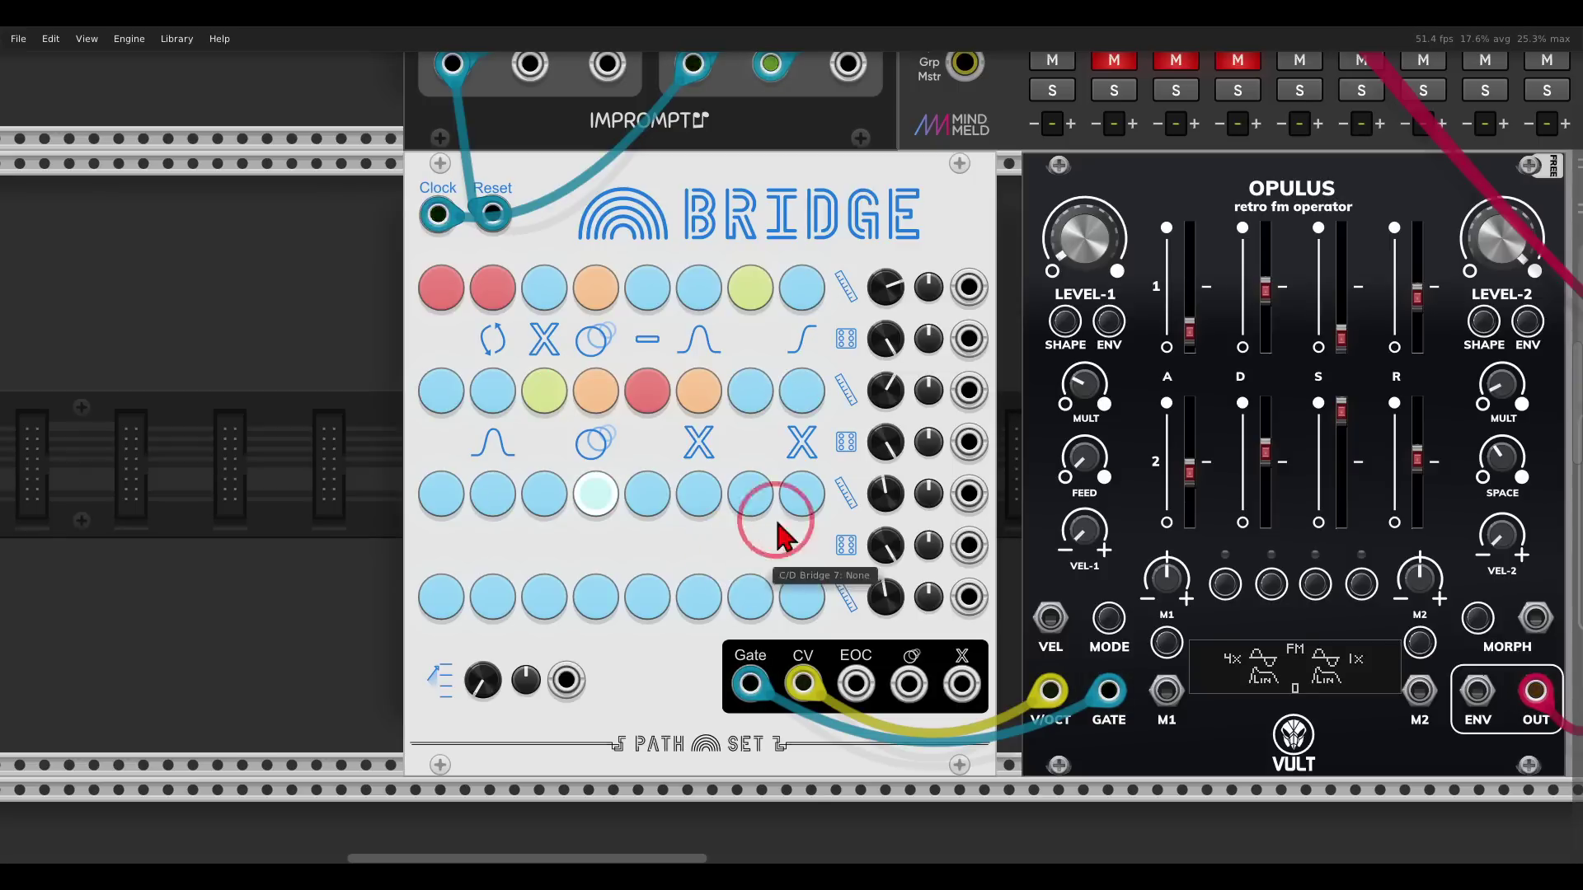
- Lower the probability of the A/B and B/C bridges below their maximum
{"action": "left_click_drag", "start_coordinate": [890, 347], "coordinate": [885, 522]}
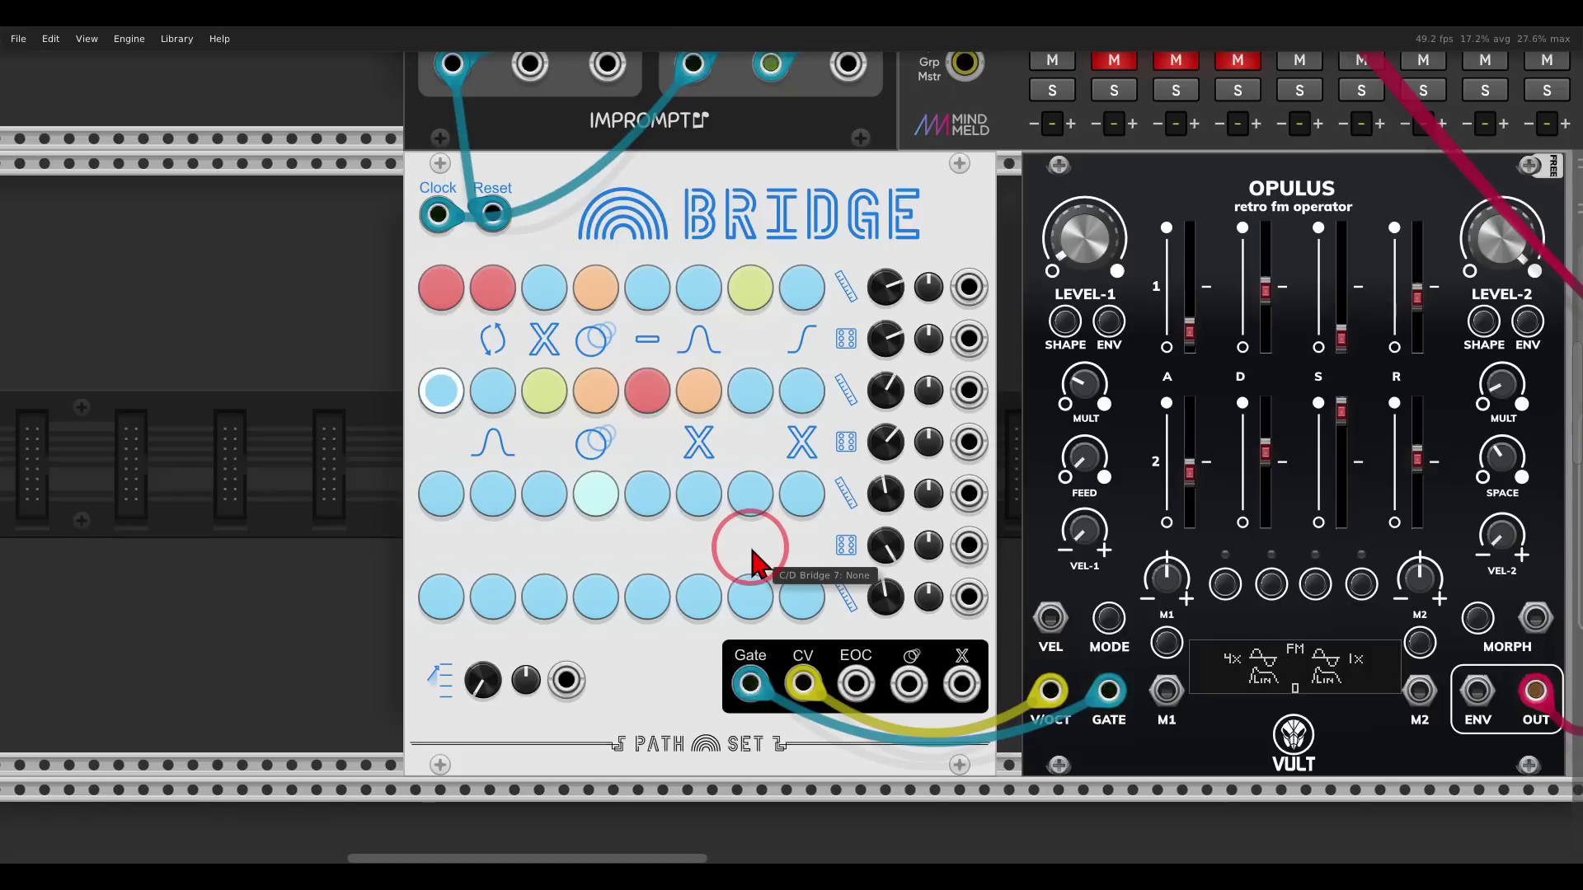
{"action": "mouse_move", "coordinate": [987, 280]}
{"action": "left_mouse_down"}
{"action": "mouse_move", "coordinate": [917, 261]}
{"action": "mouse_move", "coordinate": [903, 292]}
{"action": "mouse_move", "coordinate": [955, 329]}
{"action": "mouse_move", "coordinate": [1012, 306]}
{"action": "mouse_move", "coordinate": [989, 256]}
{"action": "left_mouse_up"}
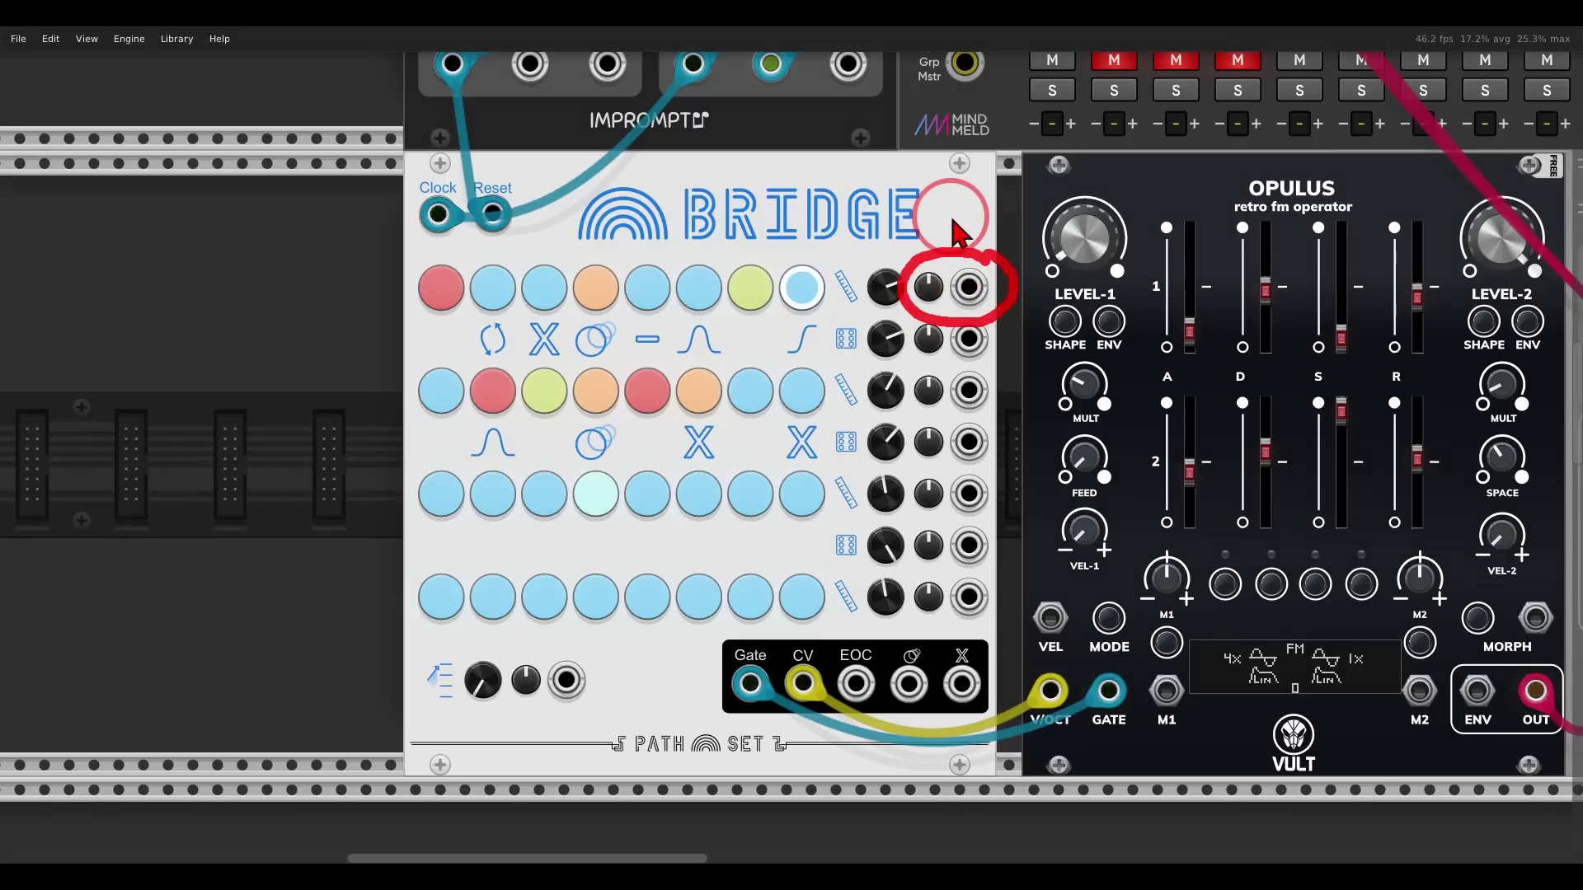
{"action": "mouse_move", "coordinate": [977, 309]}
{"action": "left_mouse_down"}
{"action": "mouse_move", "coordinate": [907, 335]}
{"action": "mouse_move", "coordinate": [981, 373]}
{"action": "mouse_move", "coordinate": [973, 326]}
{"action": "left_mouse_up"}
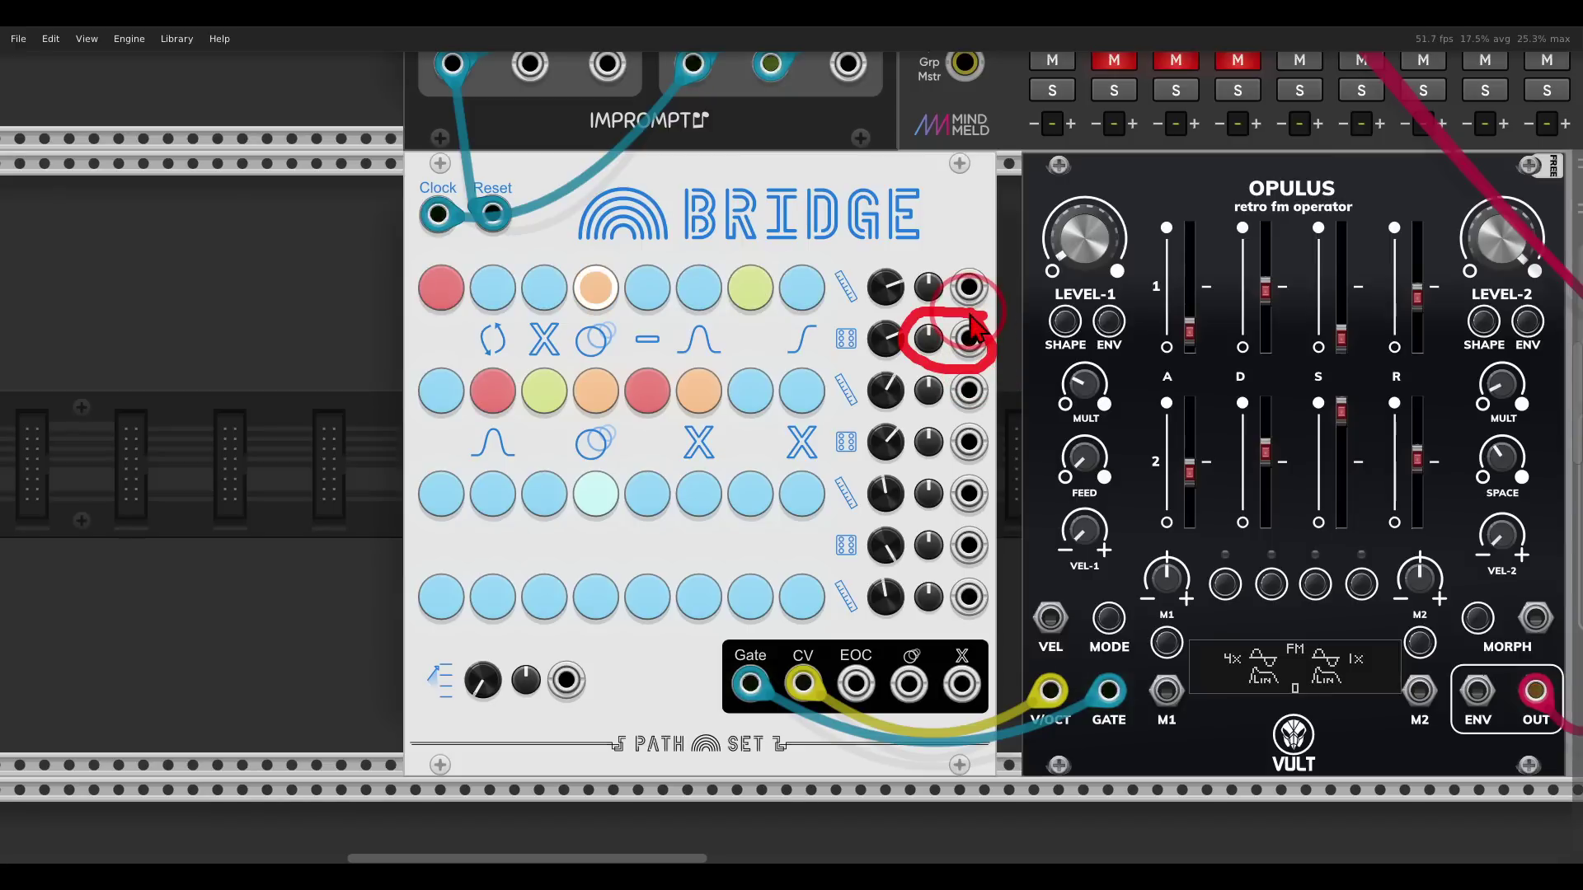
{"action": "mouse_move", "coordinate": [482, 693]}
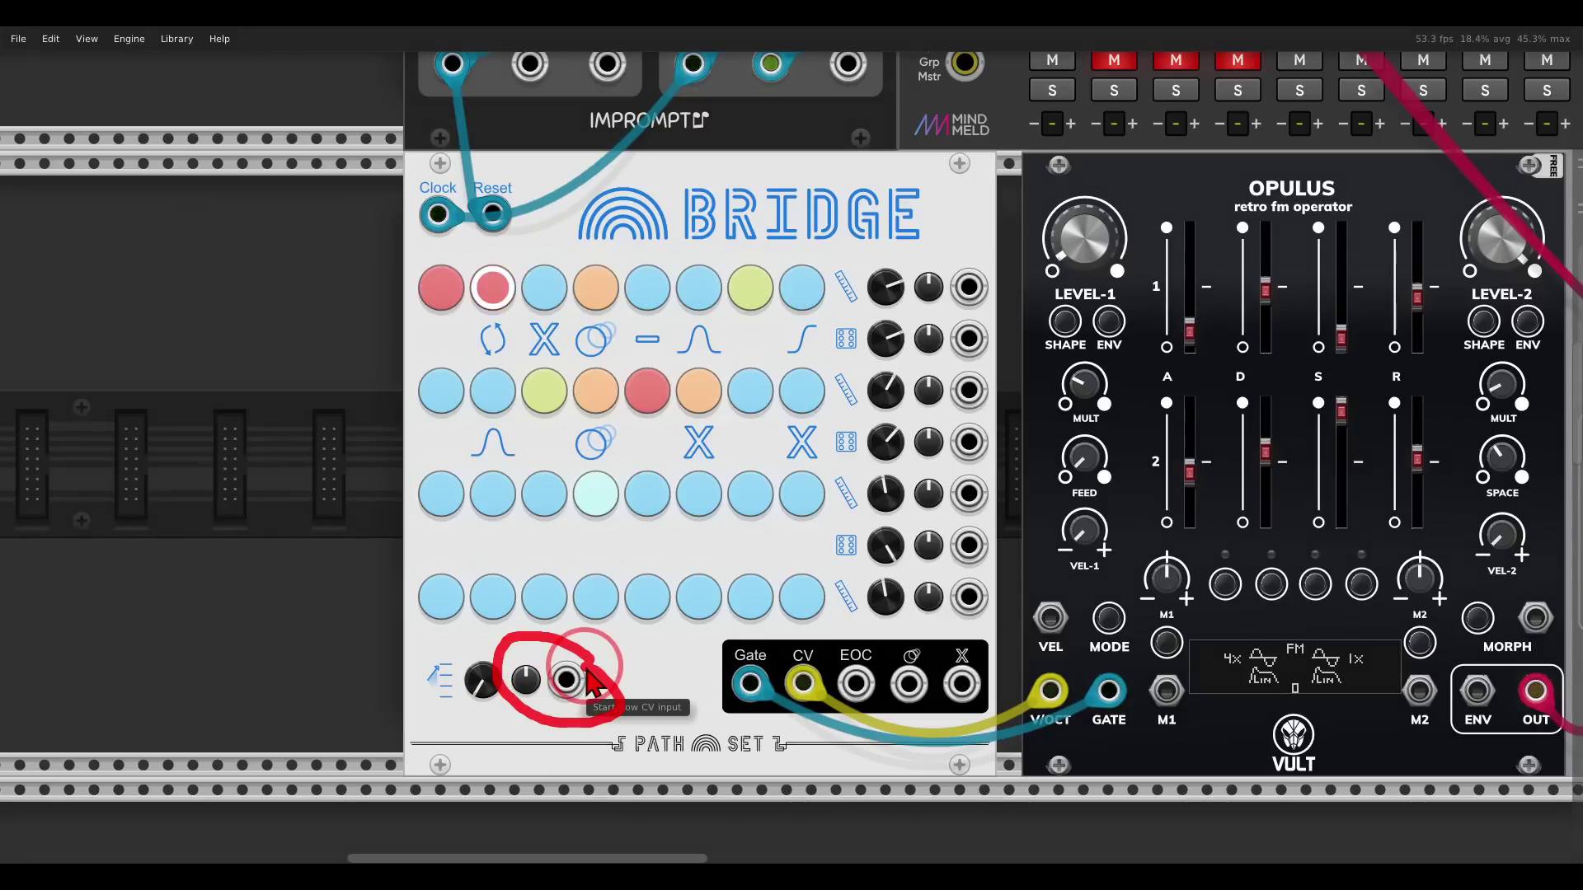
{"action": "mouse_move", "coordinate": [1004, 632]}
{"action": "left_mouse_down"}
{"action": "mouse_move", "coordinate": [824, 713]}
{"action": "mouse_move", "coordinate": [936, 739]}
{"action": "mouse_move", "coordinate": [1008, 670]}
{"action": "mouse_move", "coordinate": [999, 642]}
{"action": "left_mouse_up"}
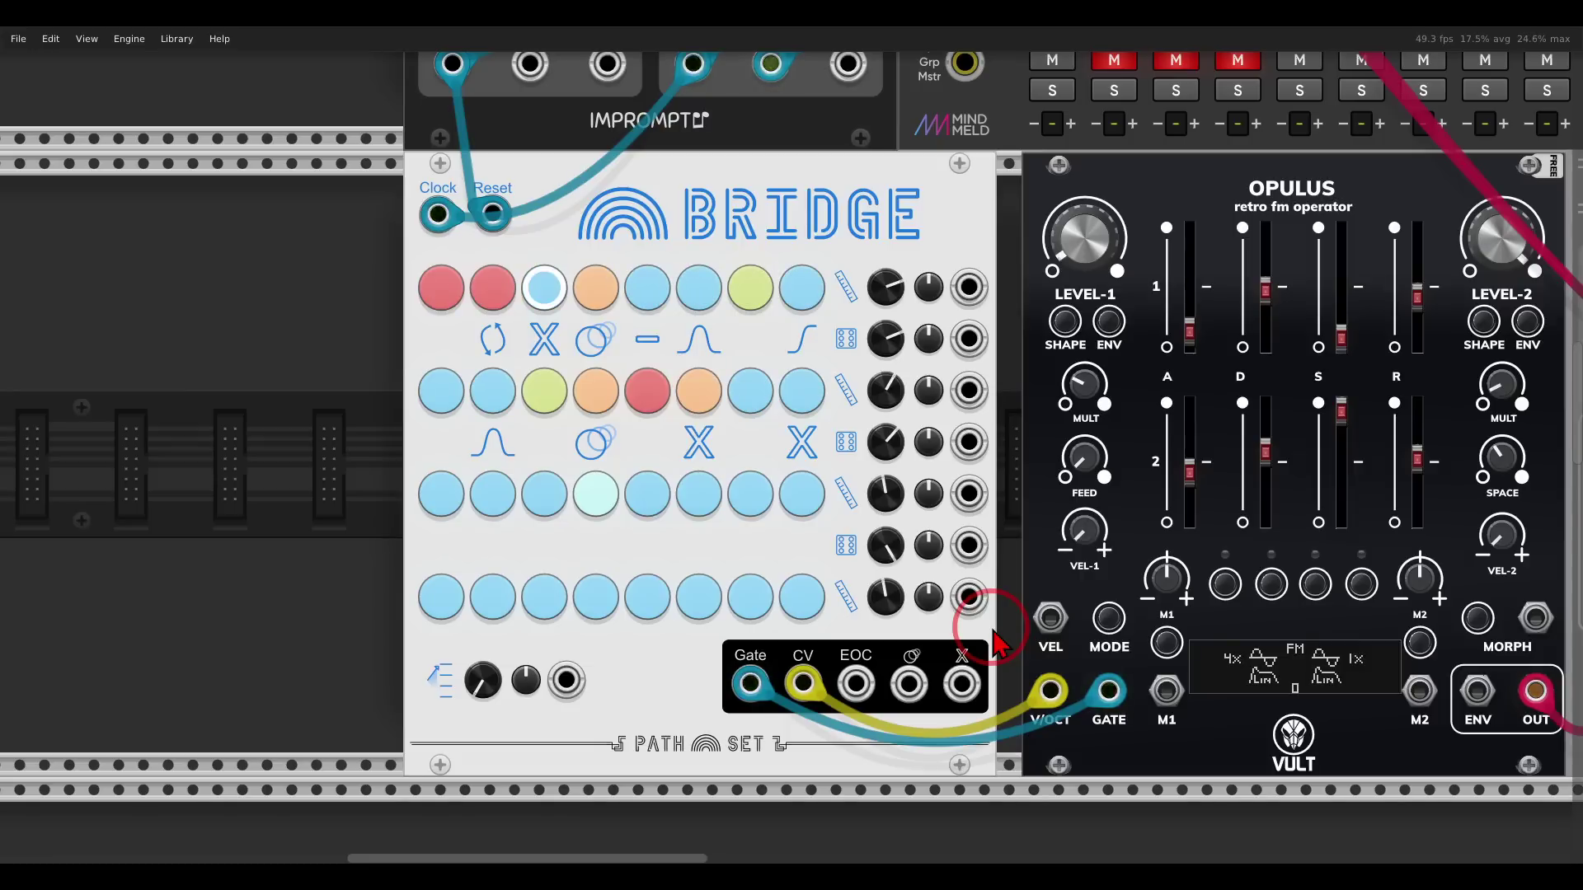
- Change the Bridge module's Root Note to G3
{"action": "right_click", "coordinate": [693, 221]}
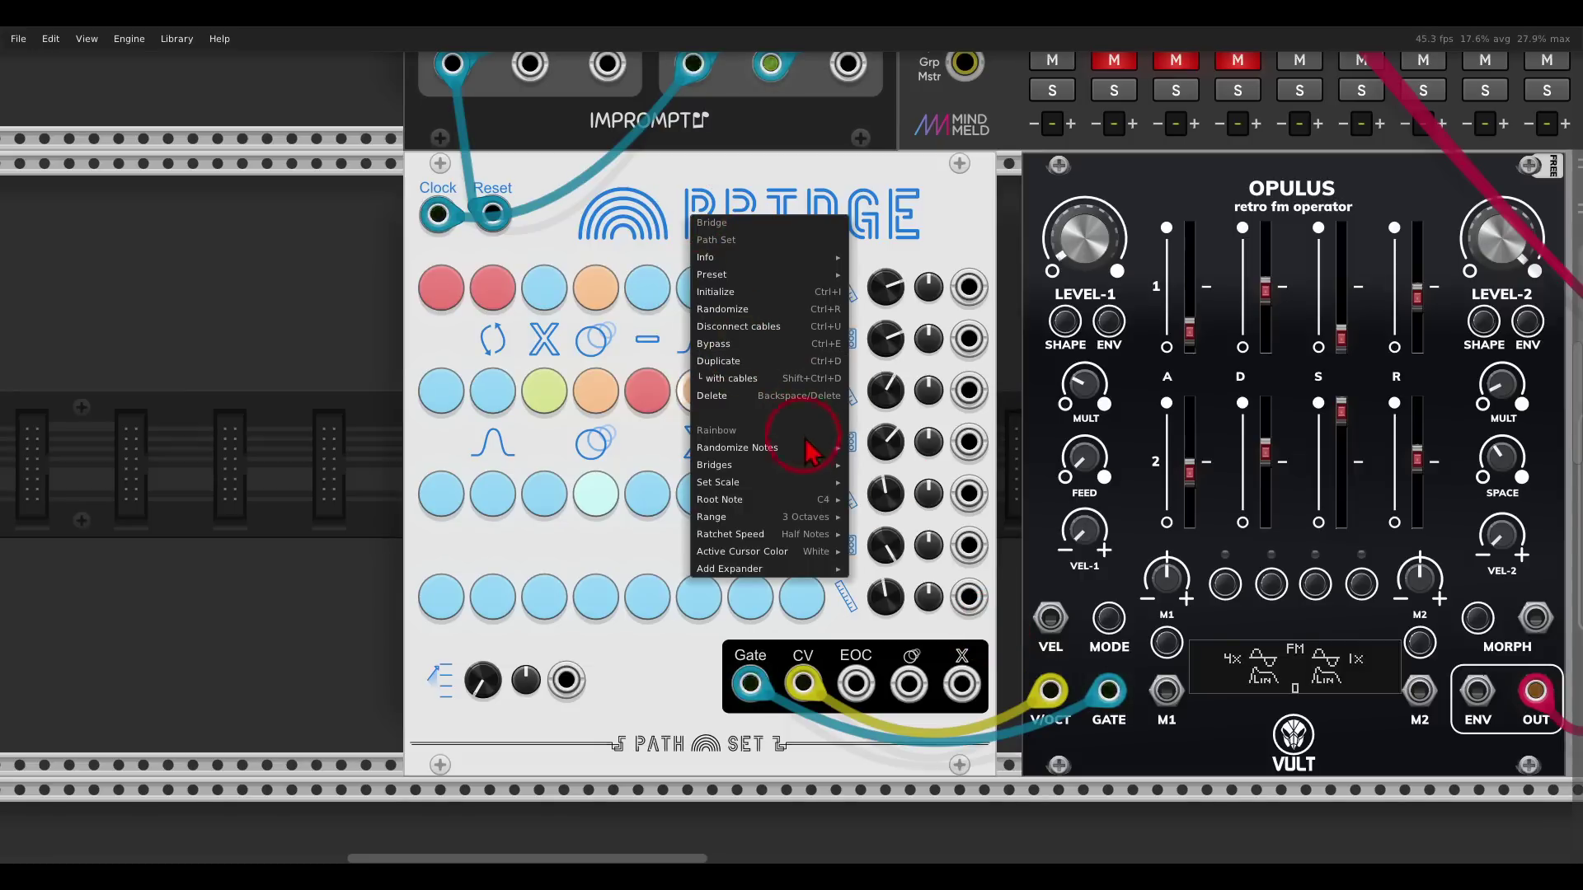
{"action": "mouse_move", "coordinate": [794, 452]}
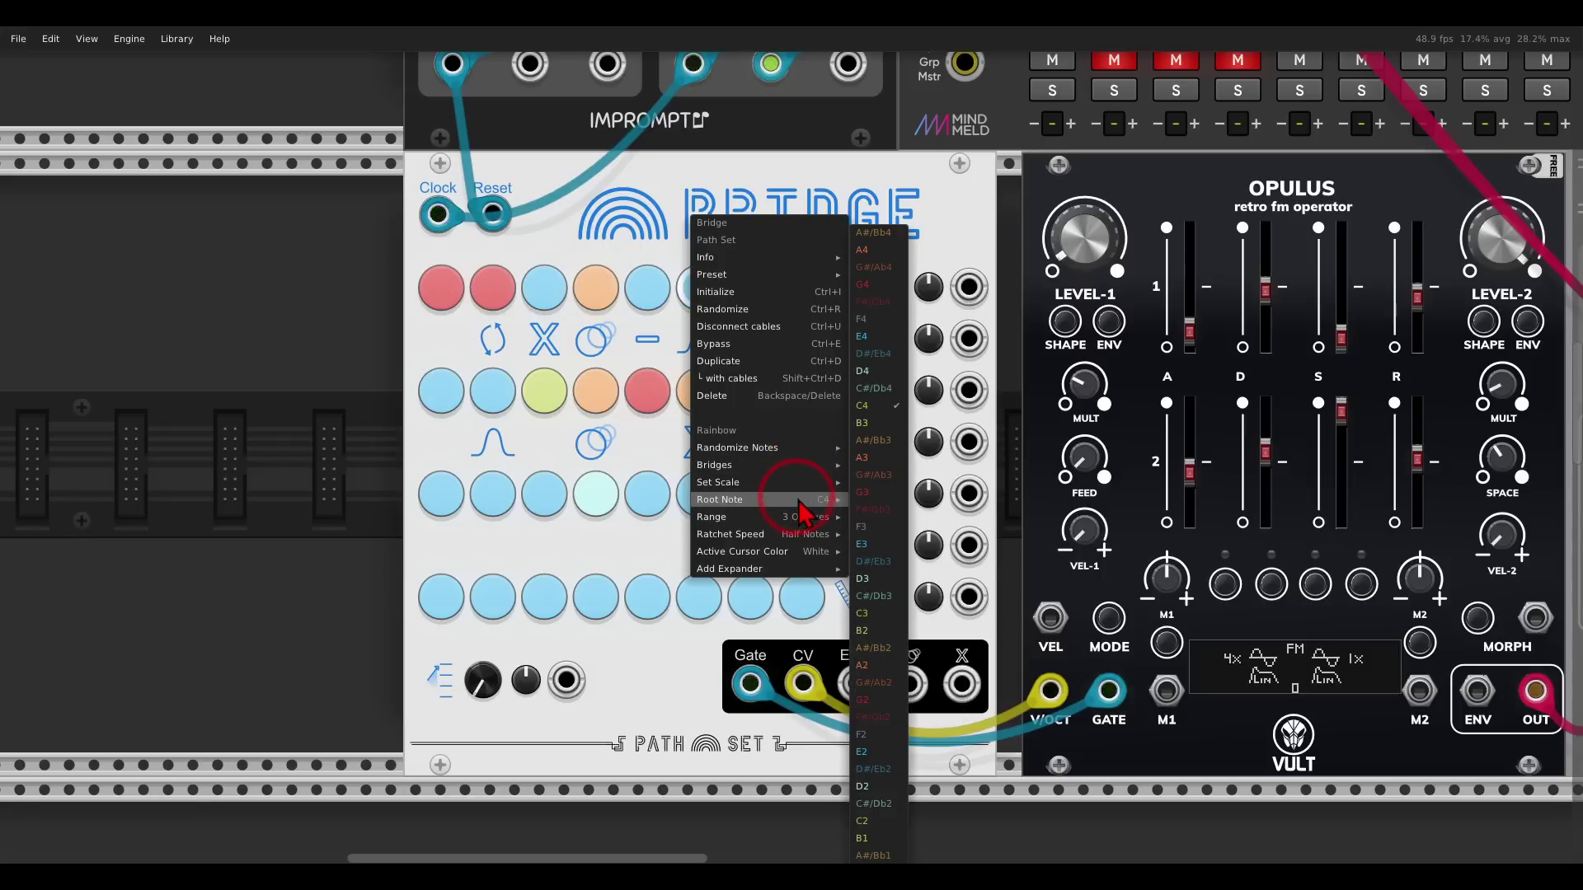
{"action": "left_click", "coordinate": [857, 500]}
- Change the Bridge module's Active Cursor Color to Black
{"action": "right_click", "coordinate": [759, 226]}
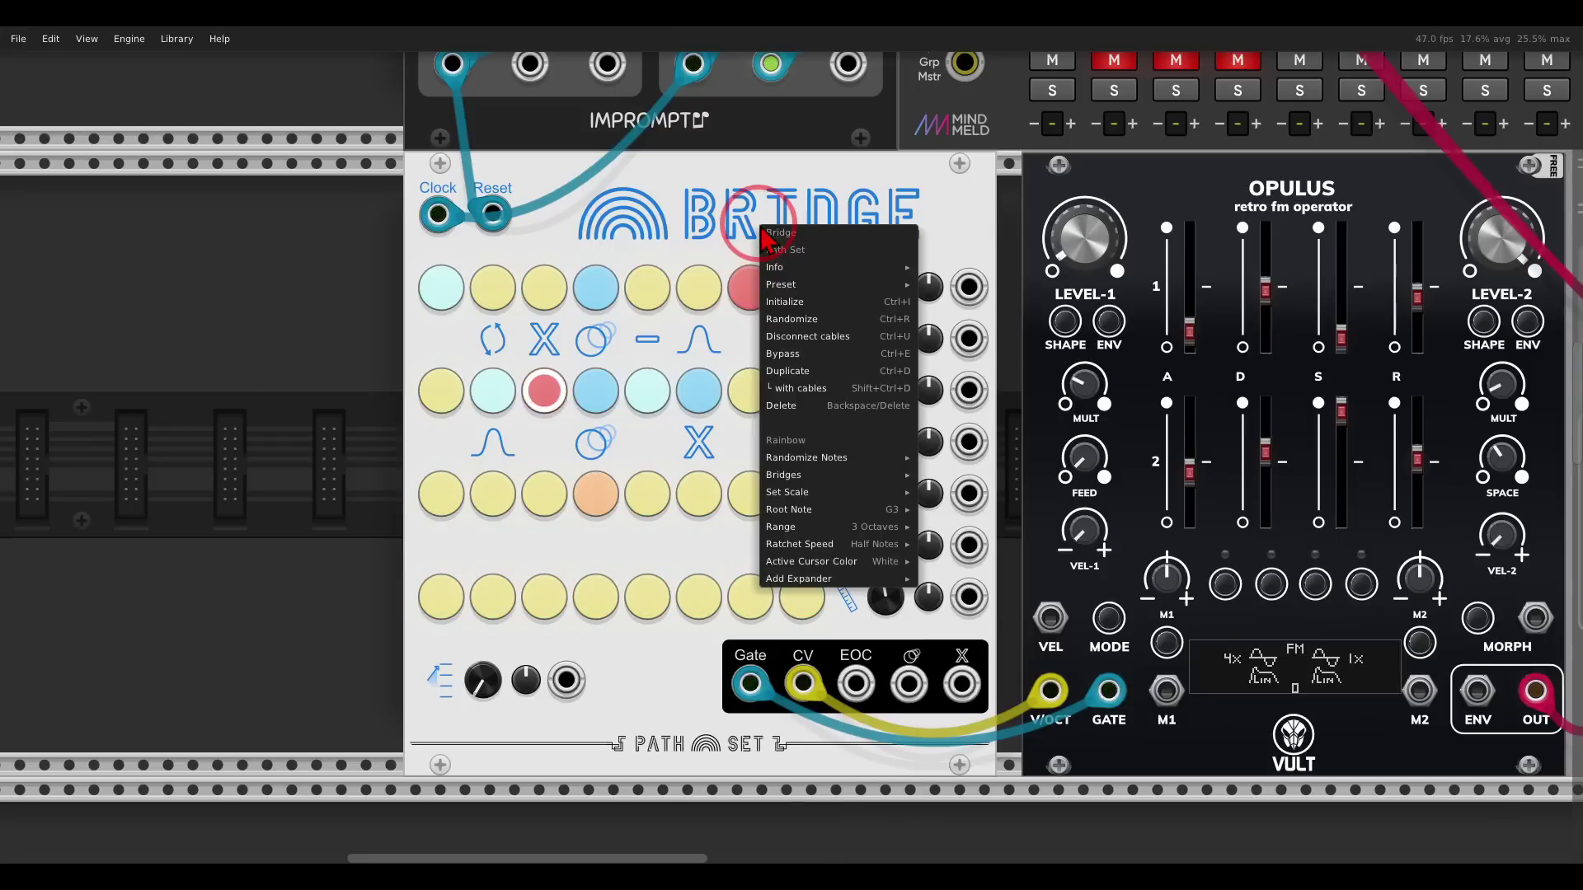
{"action": "mouse_move", "coordinate": [835, 517]}
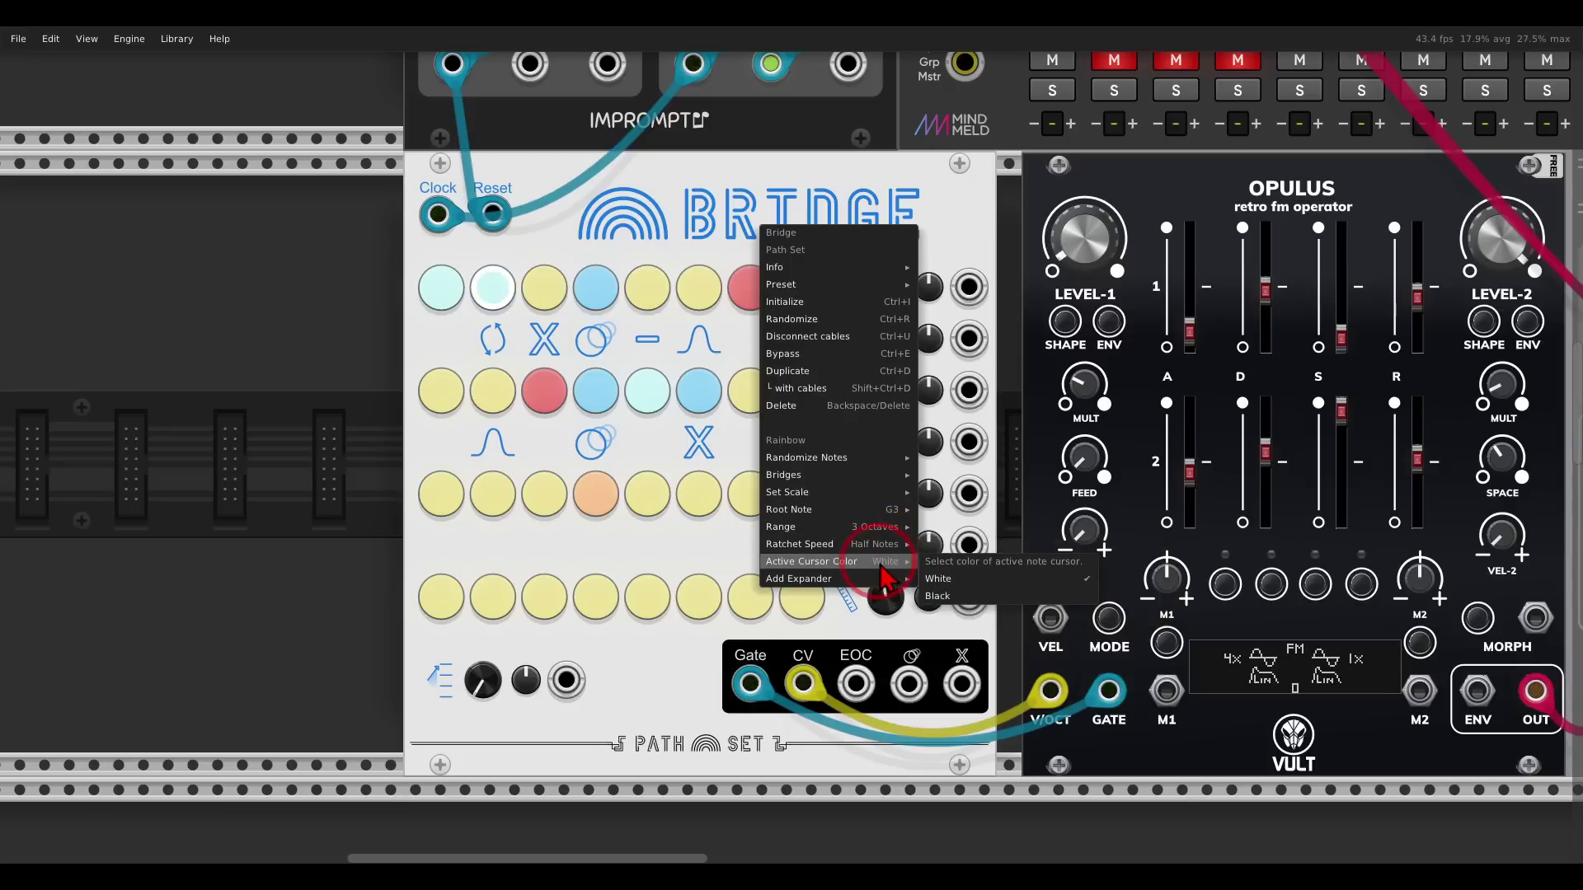
{"action": "left_click", "coordinate": [944, 582]}
{"action": "right_click", "coordinate": [787, 238]}
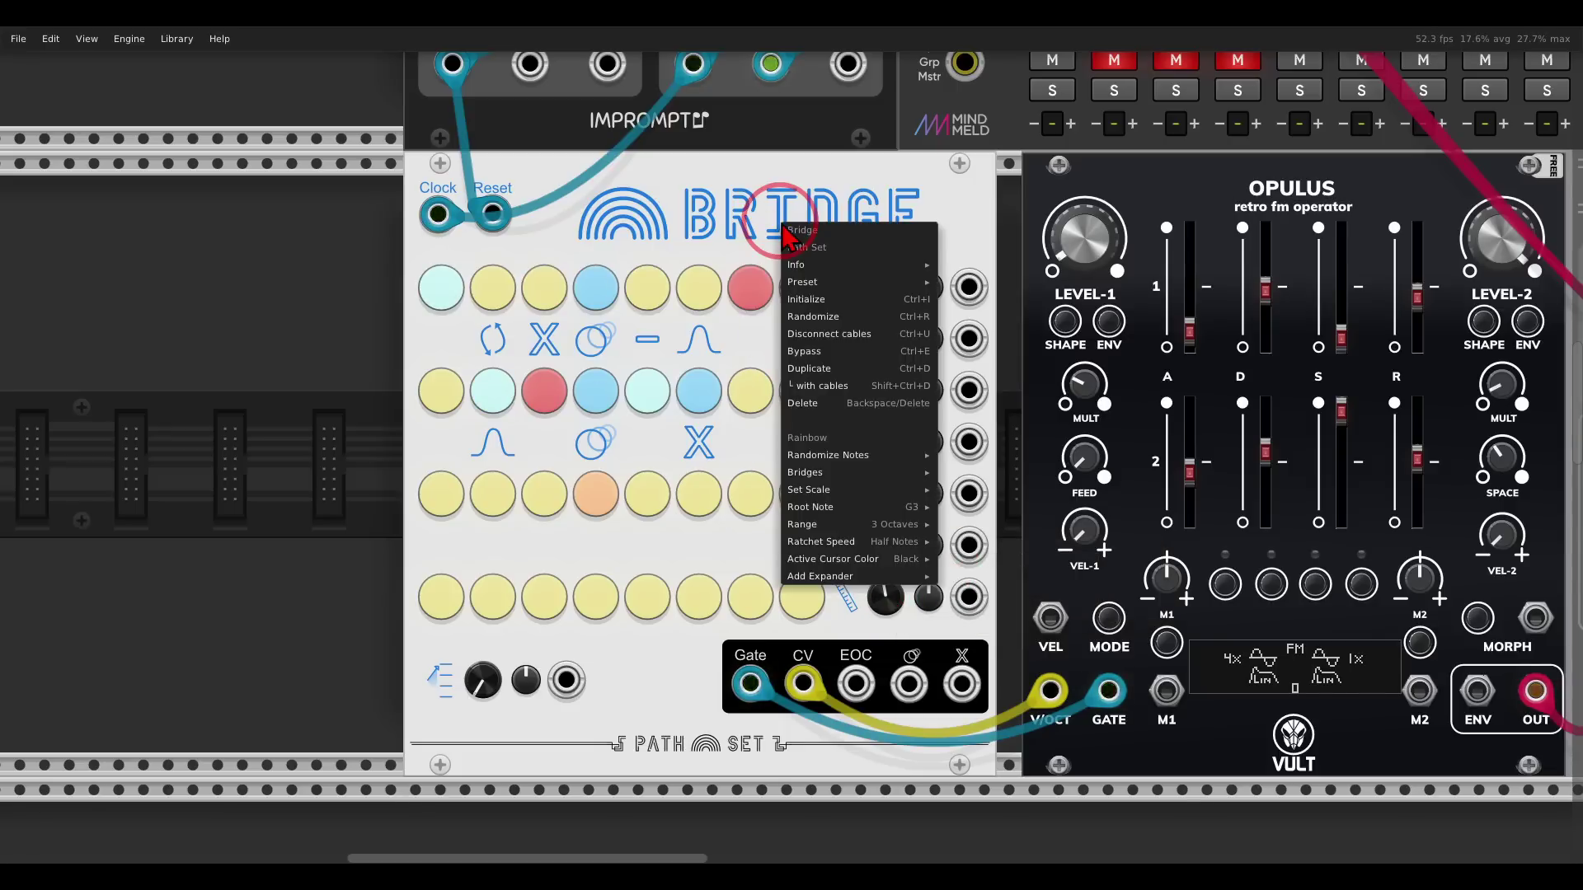
{"action": "mouse_move", "coordinate": [800, 577]}
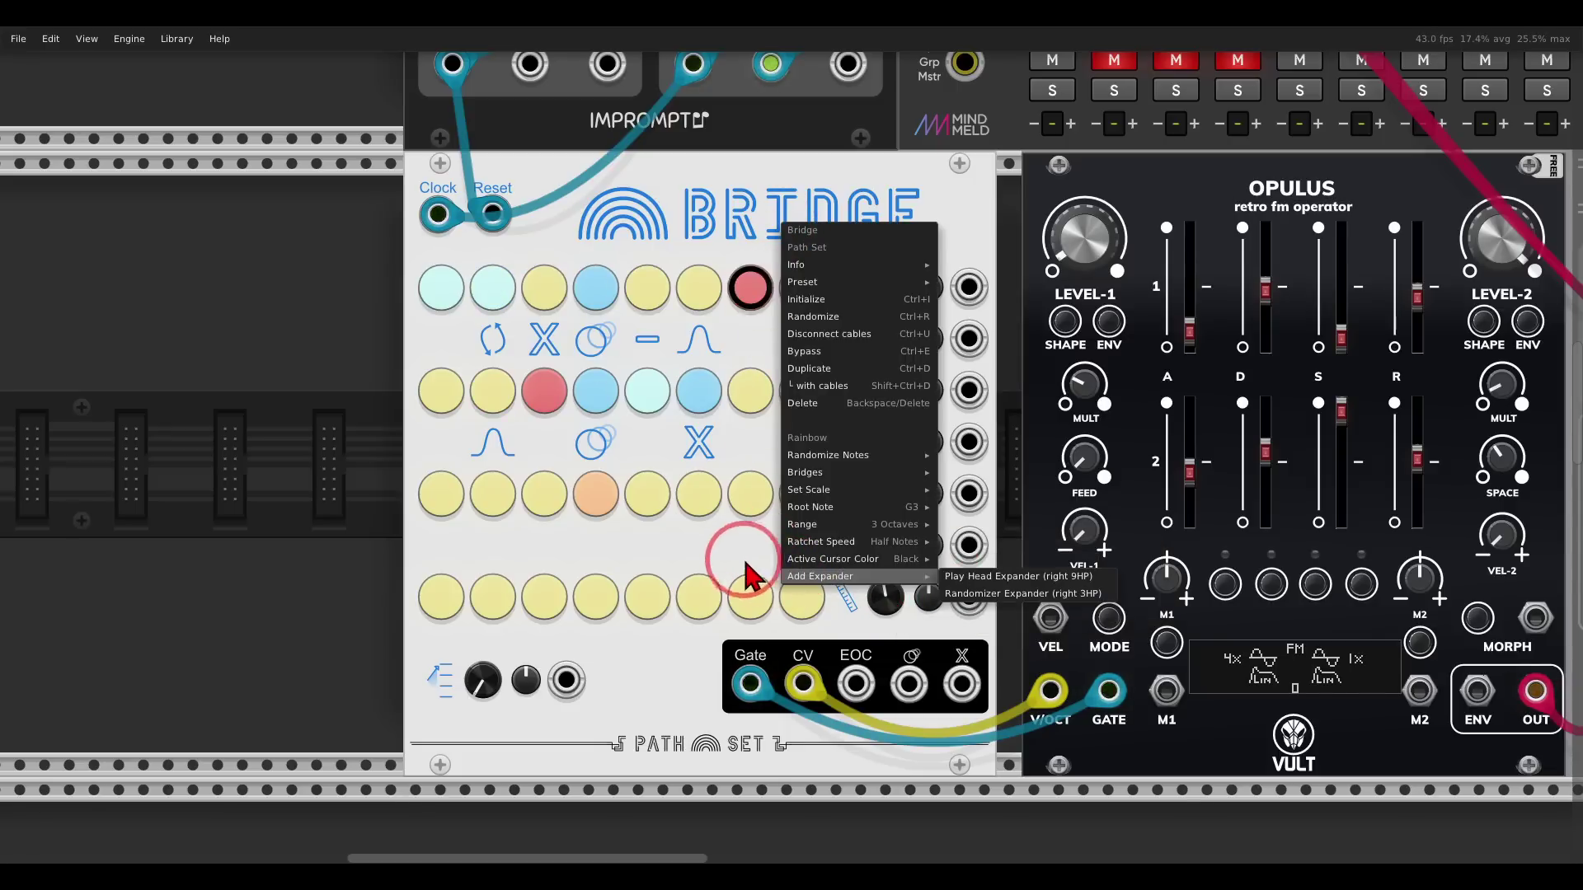
{"action": "left_click", "coordinate": [721, 567]}
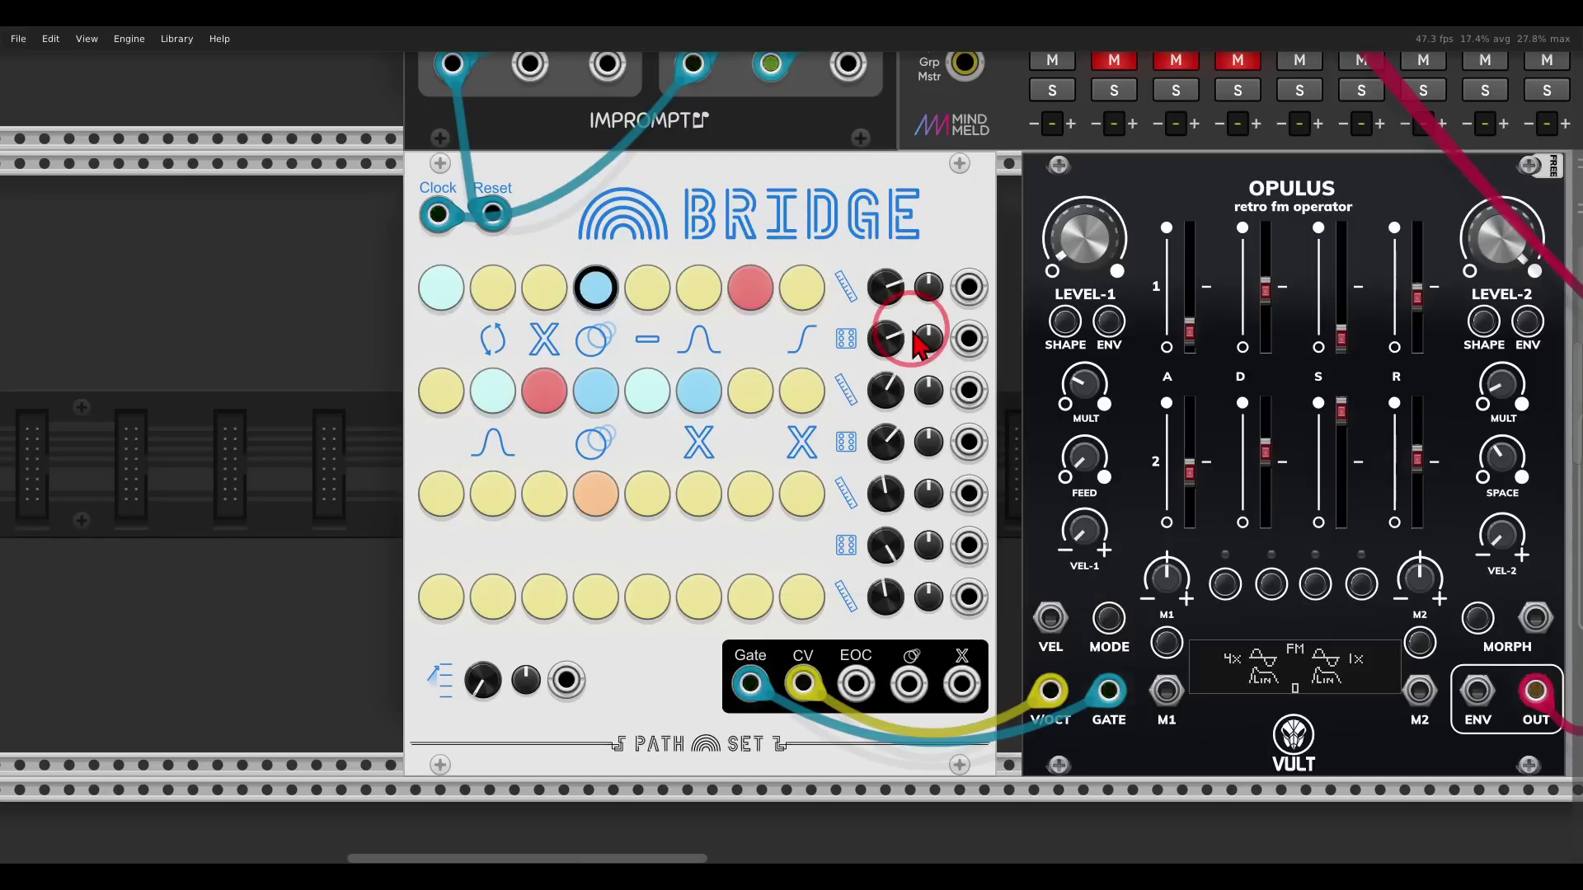
- Unmute the BASS channel on the MixMaster mixer
{"action": "scroll", "coordinate": [913, 338], "scroll_direction": "up", "scroll_amount": 5}
{"action": "scroll", "coordinate": [915, 342], "scroll_direction": "up", "scroll_amount": 6}
{"action": "scroll", "coordinate": [939, 344], "scroll_direction": "down", "scroll_amount": 3, "text": "ctrl"}
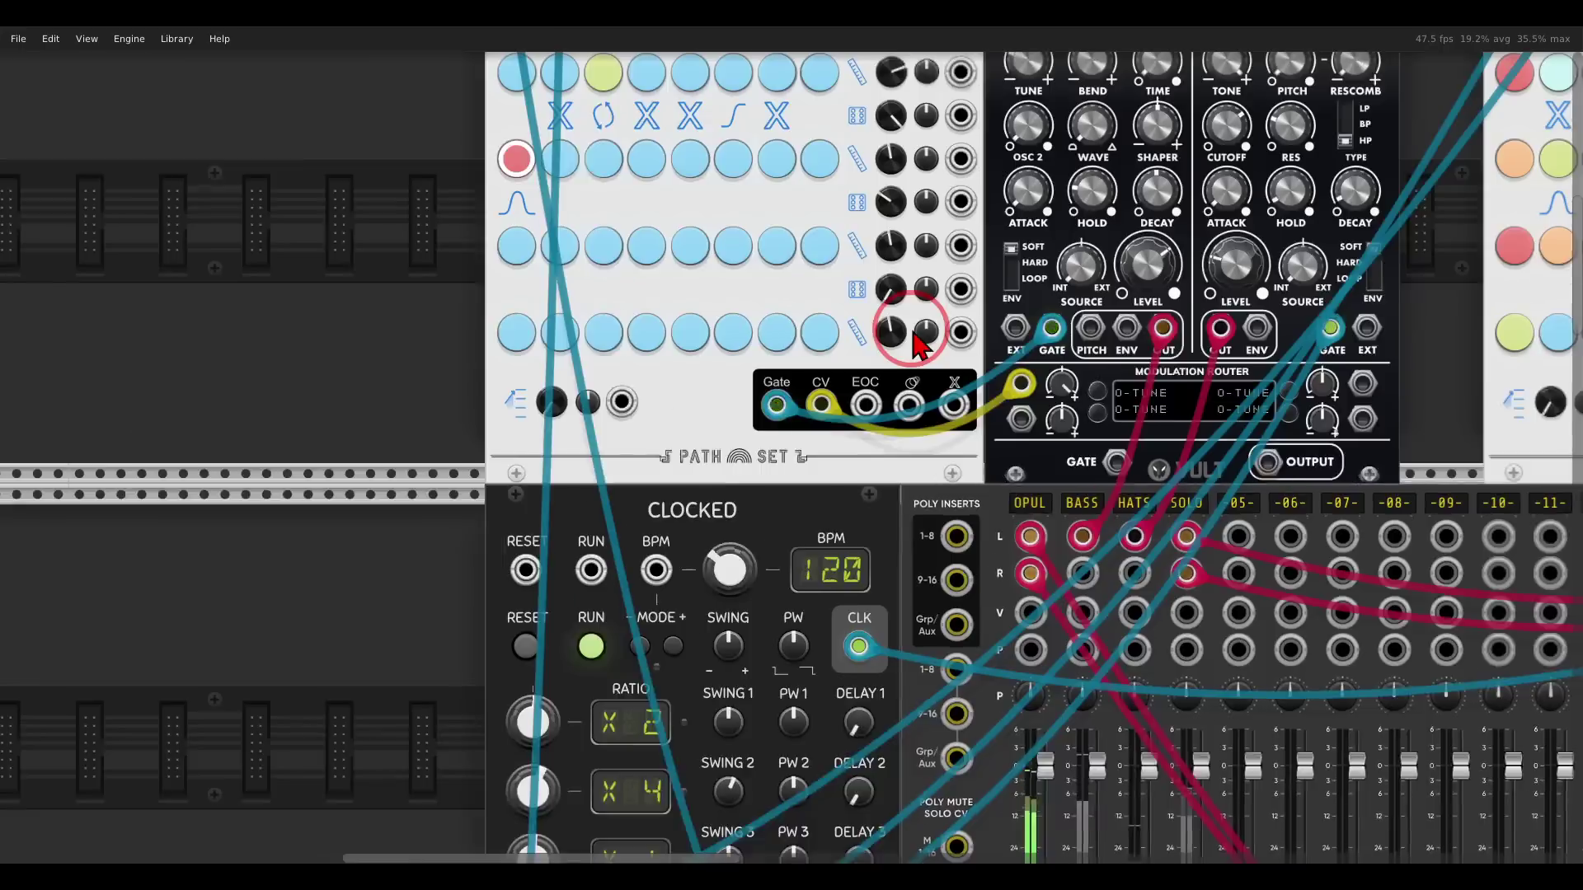
{"action": "left_click_drag", "start_coordinate": [948, 344], "coordinate": [816, 425]}
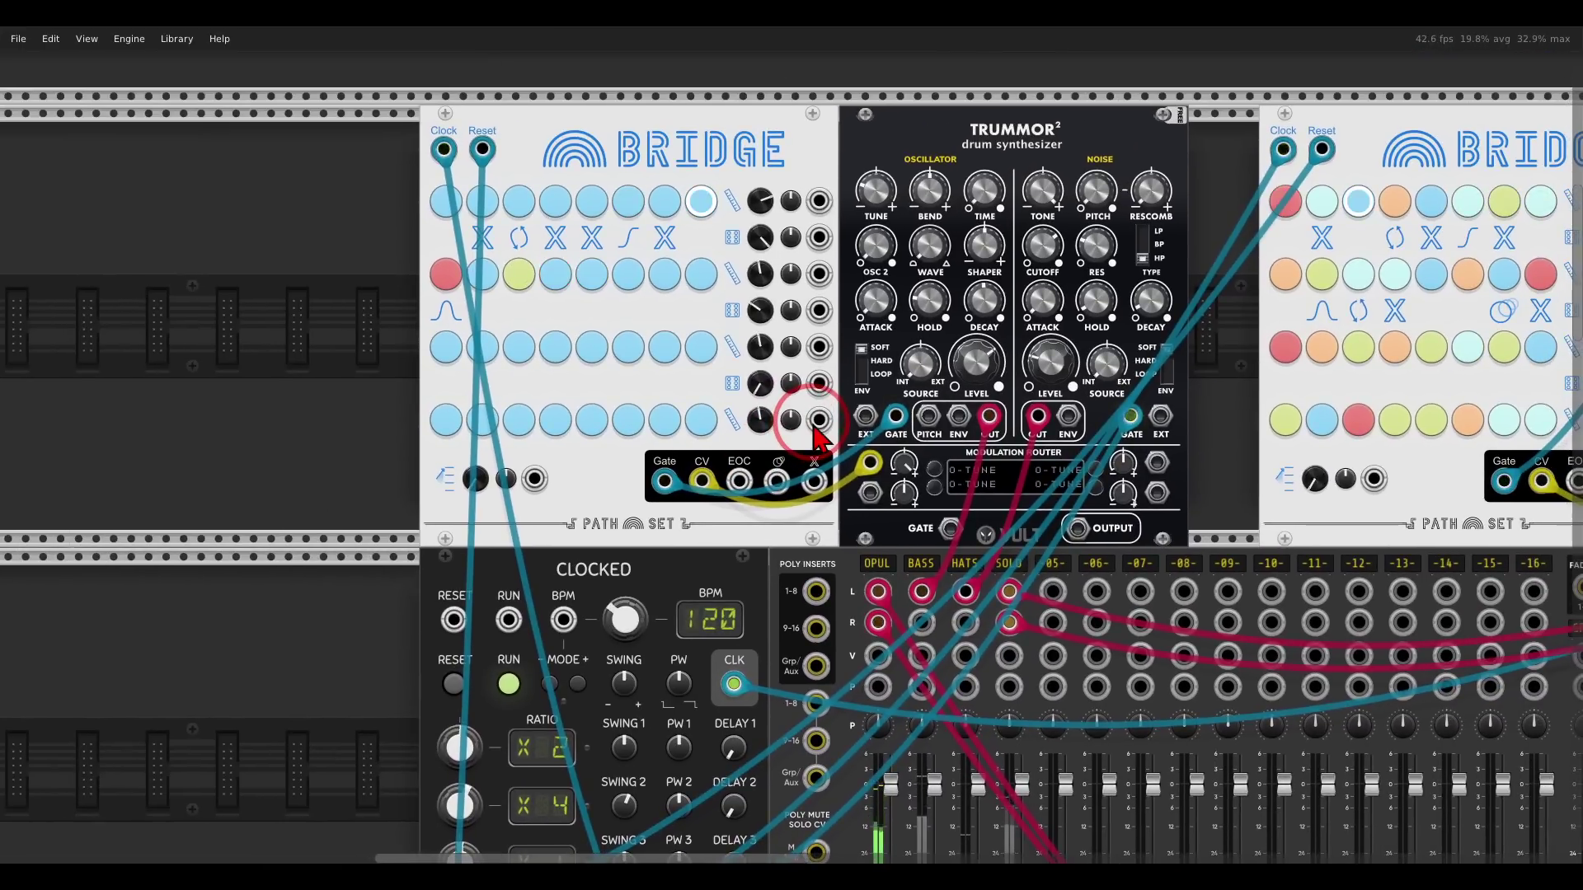
{"action": "scroll", "coordinate": [824, 495], "scroll_direction": "down", "scroll_amount": 2}
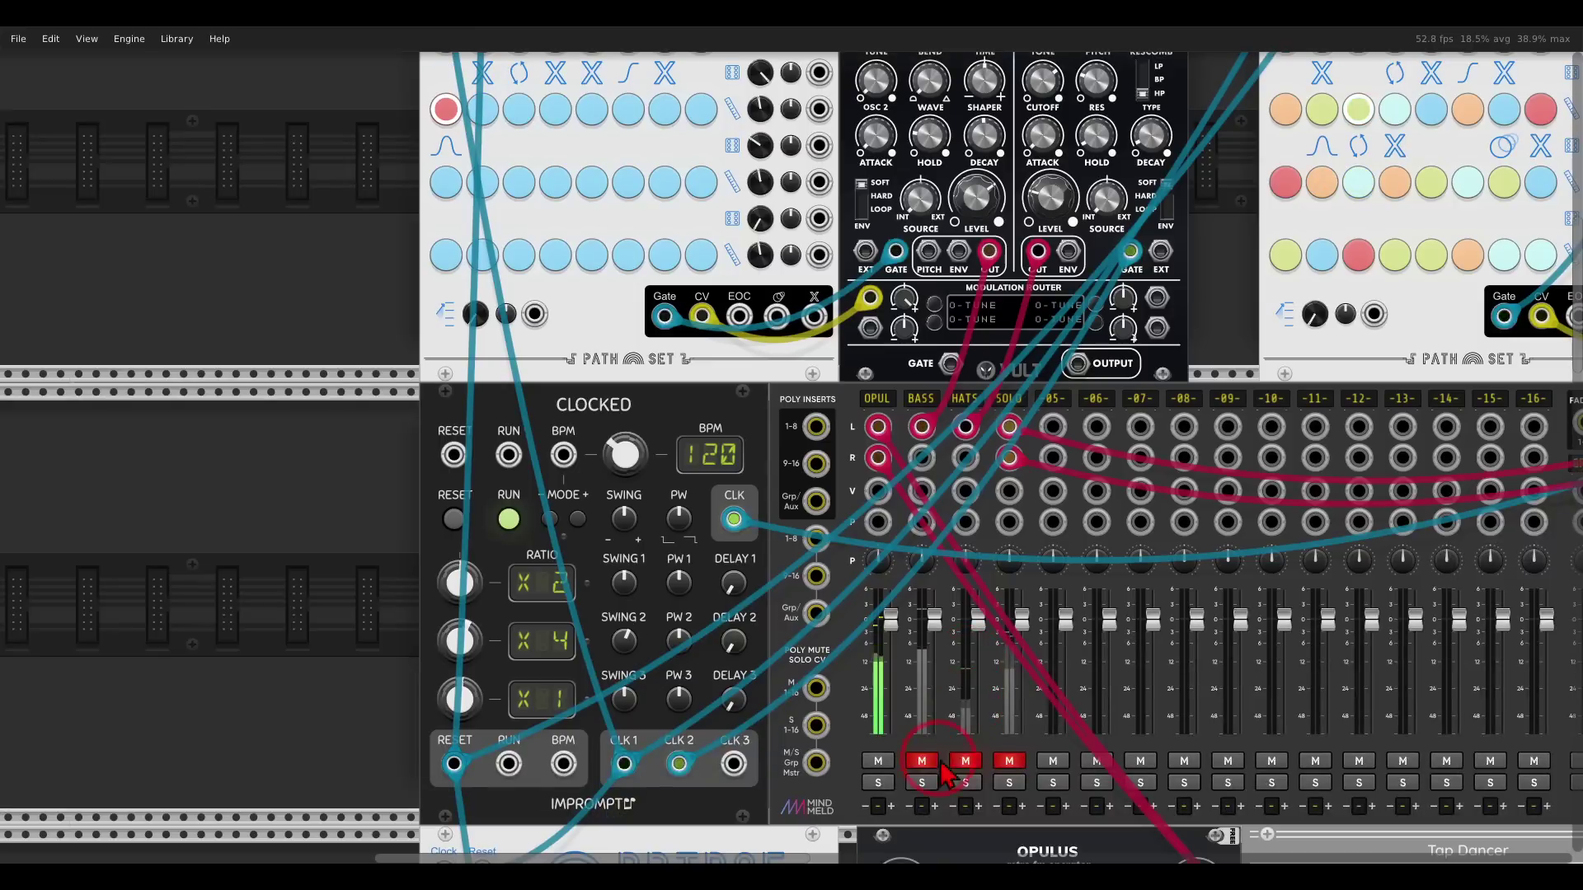
{"action": "left_click", "coordinate": [921, 761]}
- Examine the Bridge sequencers driving the Trummor² drums and the Basal voice, along with their clock and mixer connections
{"action": "scroll", "coordinate": [806, 420], "scroll_direction": "up", "scroll_amount": 3}
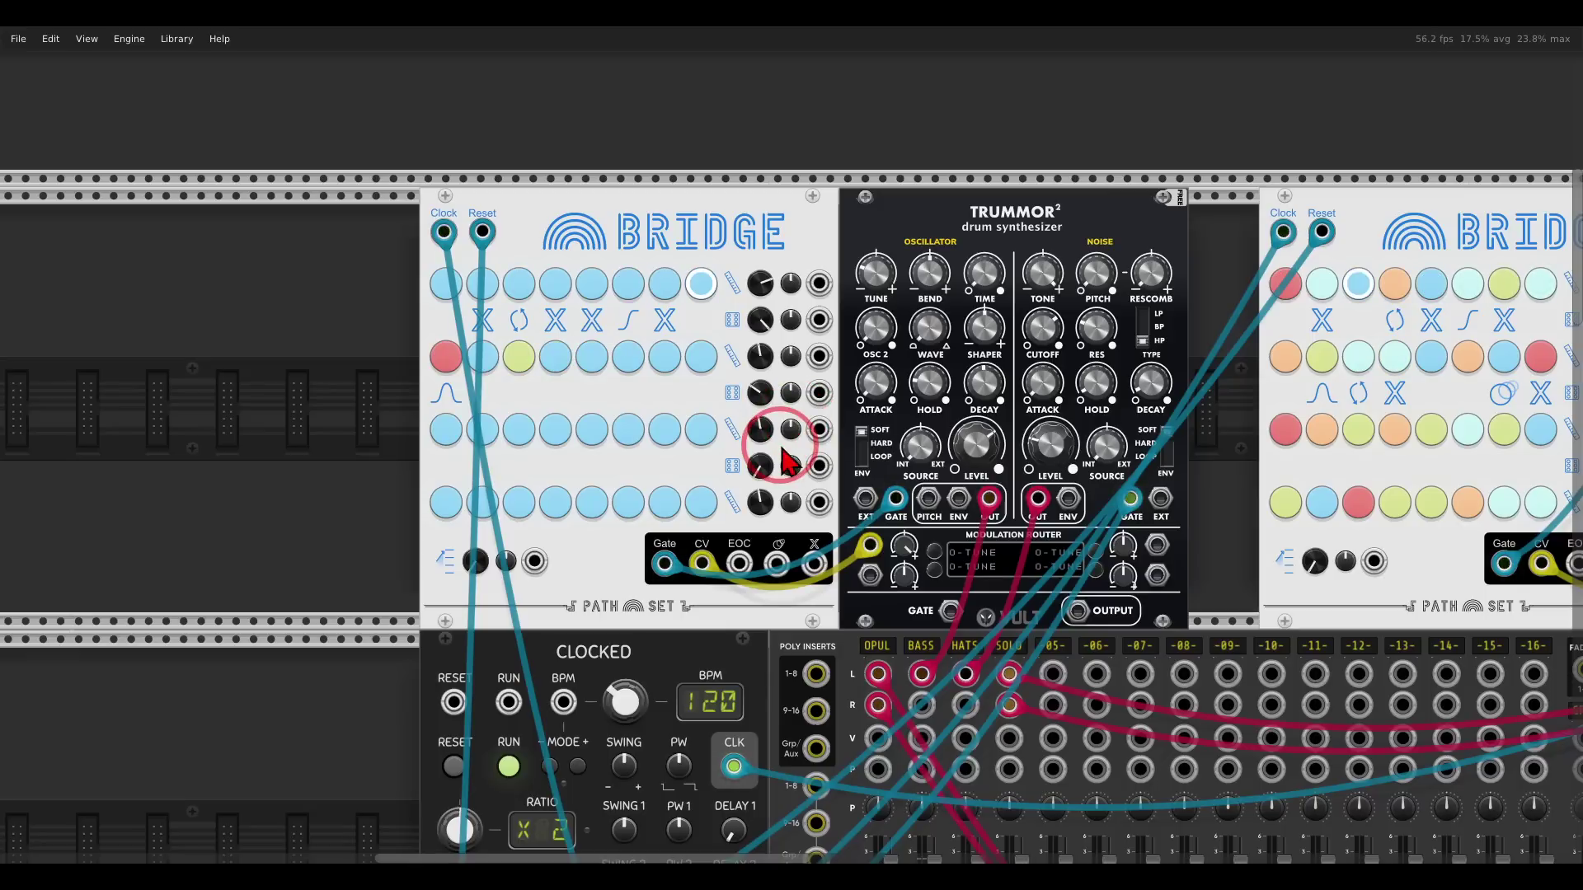
{"action": "scroll", "coordinate": [881, 602], "scroll_direction": "down", "scroll_amount": 5}
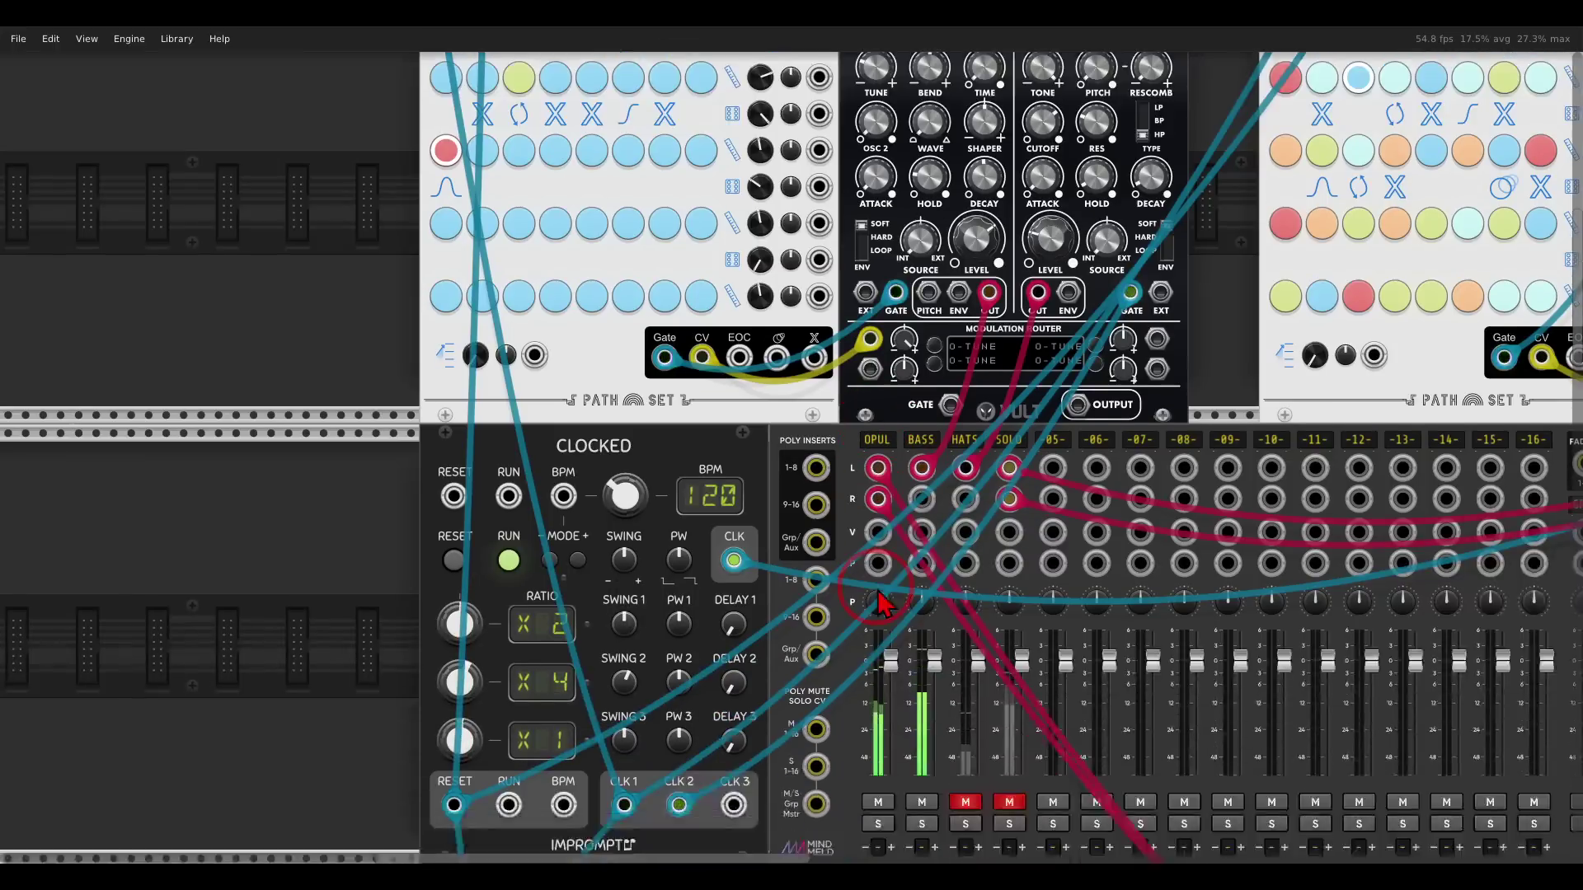
{"action": "scroll", "coordinate": [881, 602], "scroll_direction": "down", "scroll_amount": 2}
{"action": "scroll", "coordinate": [986, 280], "scroll_direction": "up", "scroll_amount": 7}
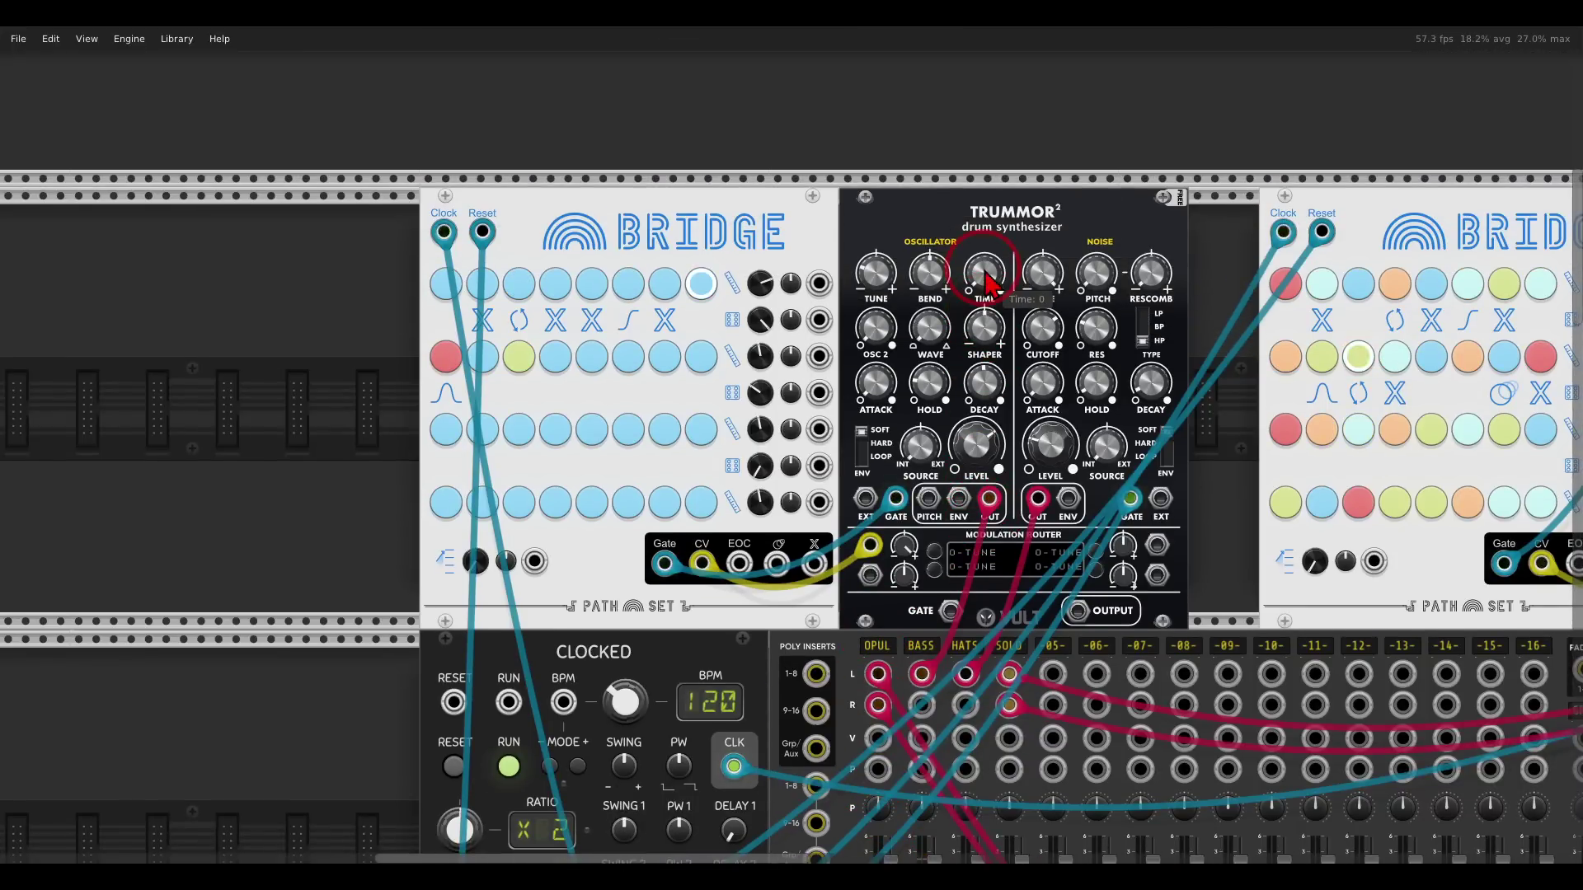
{"action": "left_click_drag", "start_coordinate": [1147, 278], "coordinate": [446, 218]}
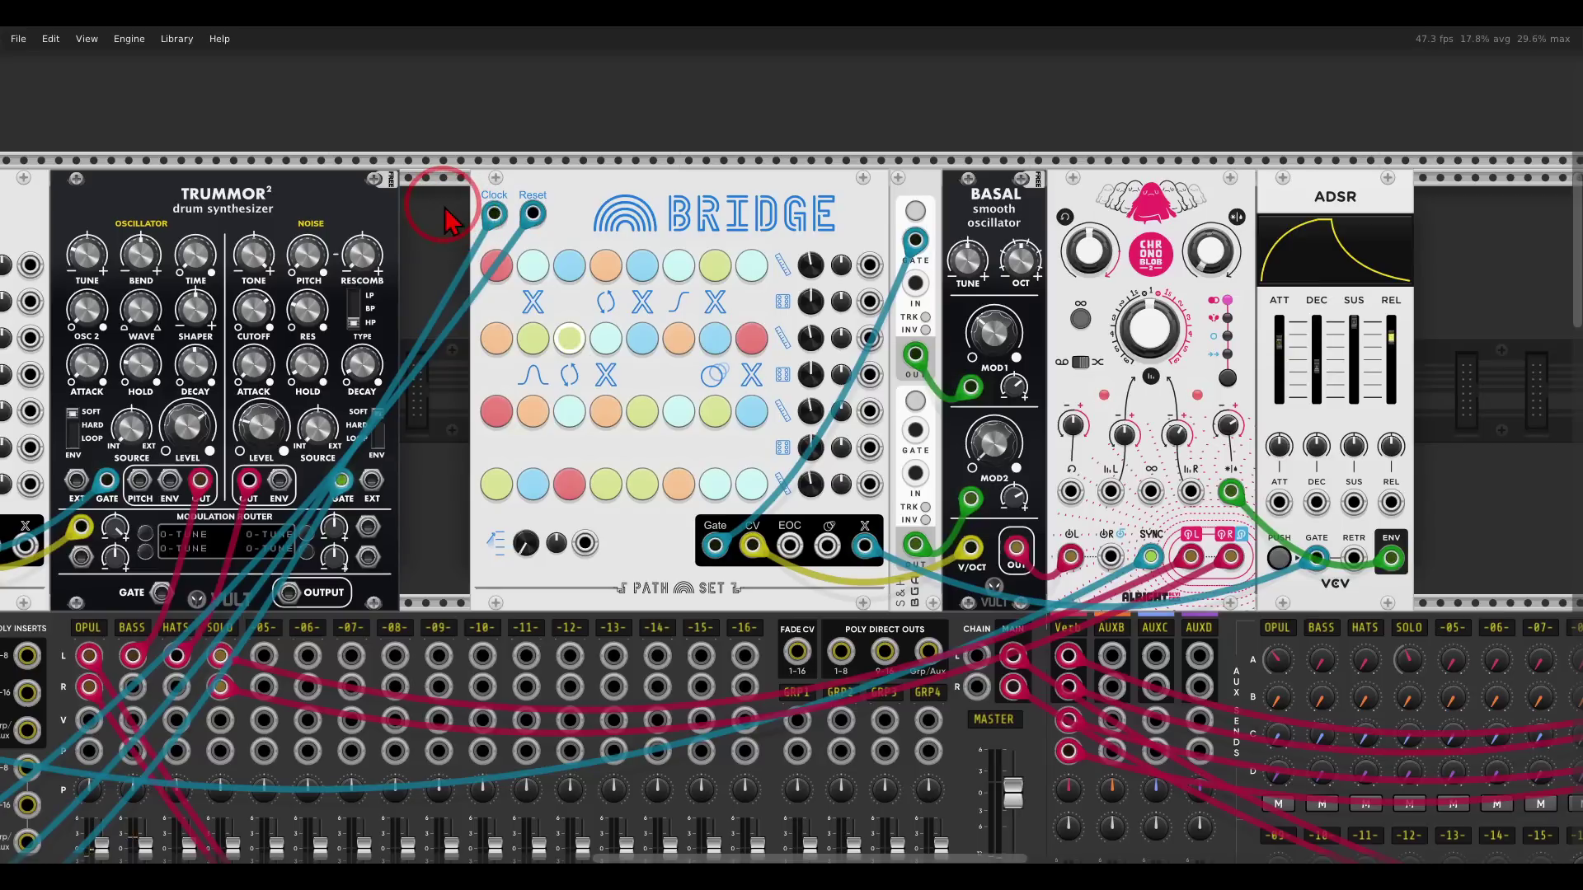
{"action": "mouse_move", "coordinate": [771, 161]}
{"action": "left_mouse_down"}
{"action": "mouse_move", "coordinate": [653, 161]}
{"action": "mouse_move", "coordinate": [699, 268]}
{"action": "mouse_move", "coordinate": [833, 157]}
{"action": "mouse_move", "coordinate": [795, 142]}
{"action": "left_mouse_up"}
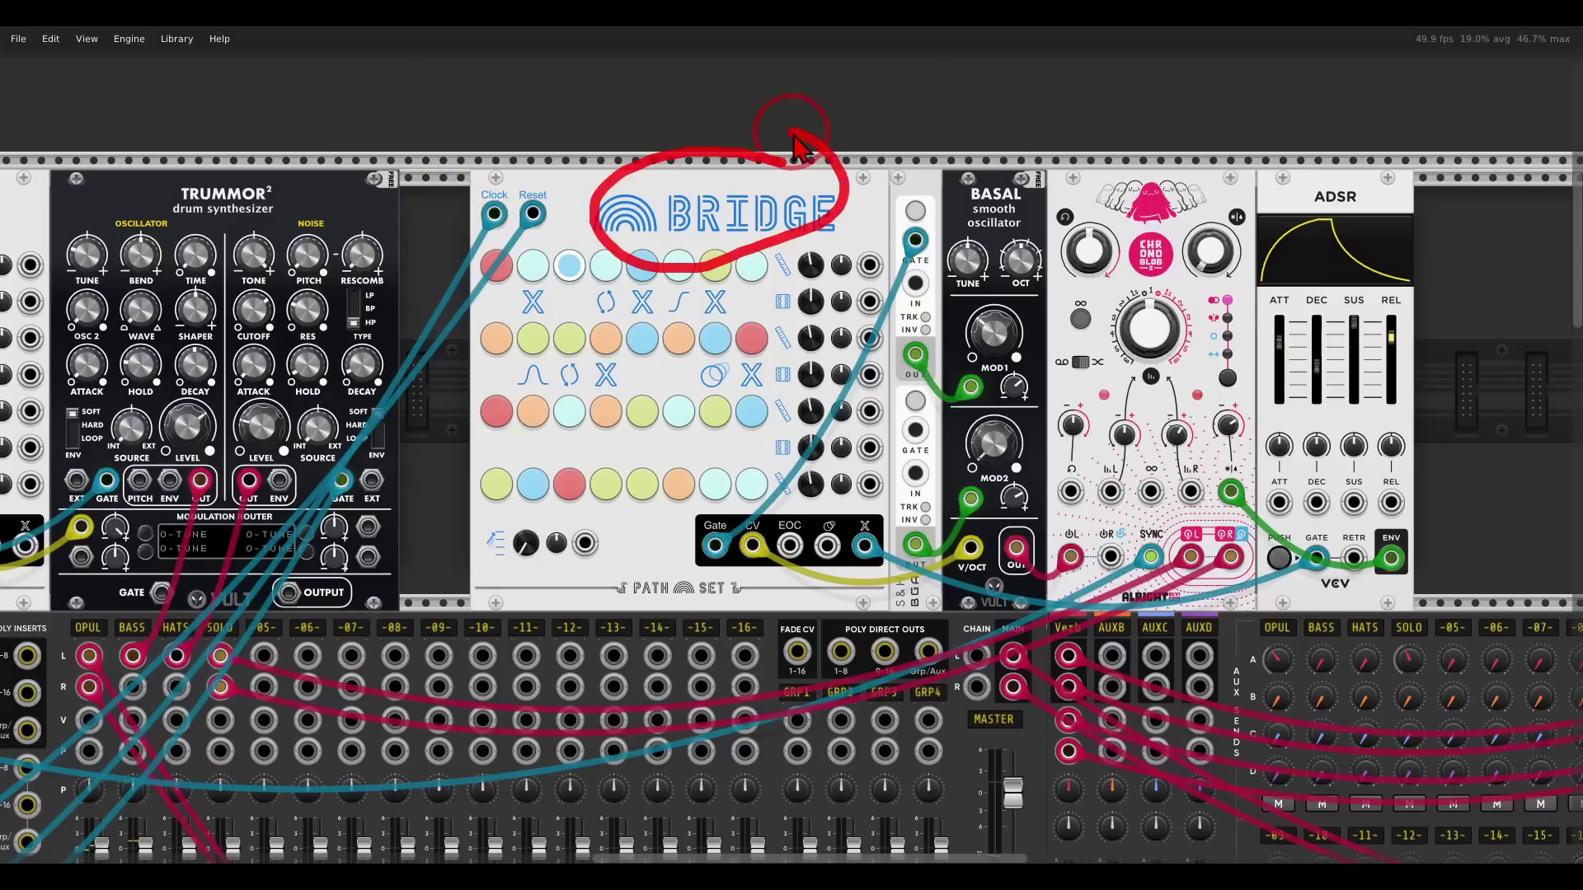
{"action": "mouse_move", "coordinate": [610, 239]}
{"action": "left_mouse_down"}
{"action": "mouse_move", "coordinate": [478, 246]}
{"action": "mouse_move", "coordinate": [438, 334]}
{"action": "mouse_move", "coordinate": [469, 363]}
{"action": "mouse_move", "coordinate": [459, 330]}
{"action": "mouse_move", "coordinate": [476, 371]}
{"action": "mouse_move", "coordinate": [441, 394]}
{"action": "left_mouse_up"}
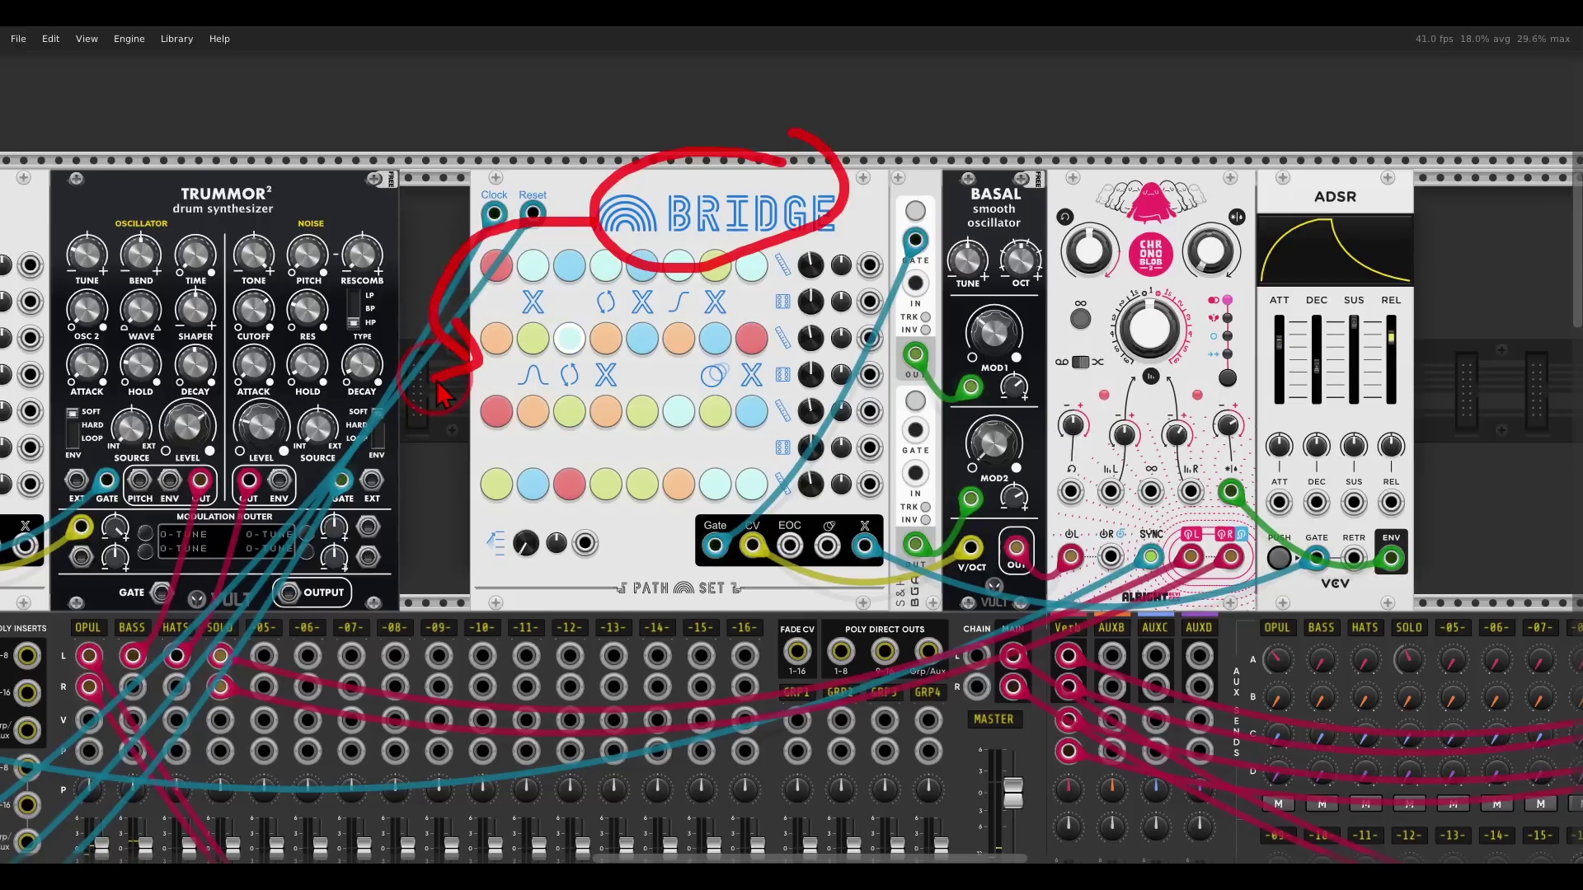
{"action": "key", "text": "Escape"}
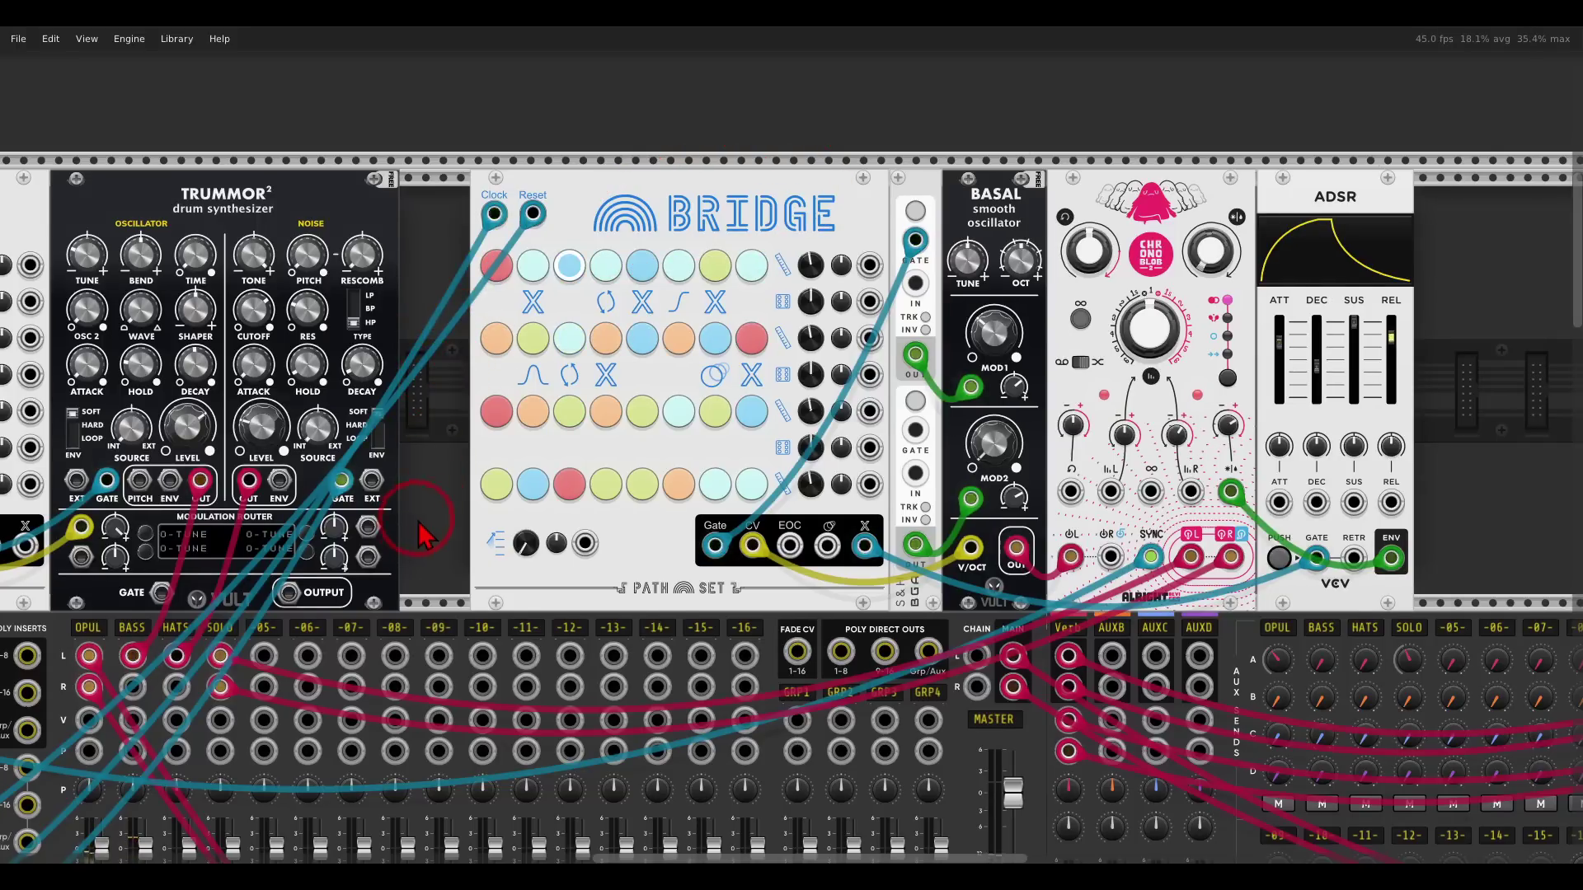
{"action": "scroll", "coordinate": [432, 527], "scroll_direction": "down", "scroll_amount": 4}
{"action": "scroll", "coordinate": [431, 528], "scroll_direction": "left", "scroll_amount": 5}
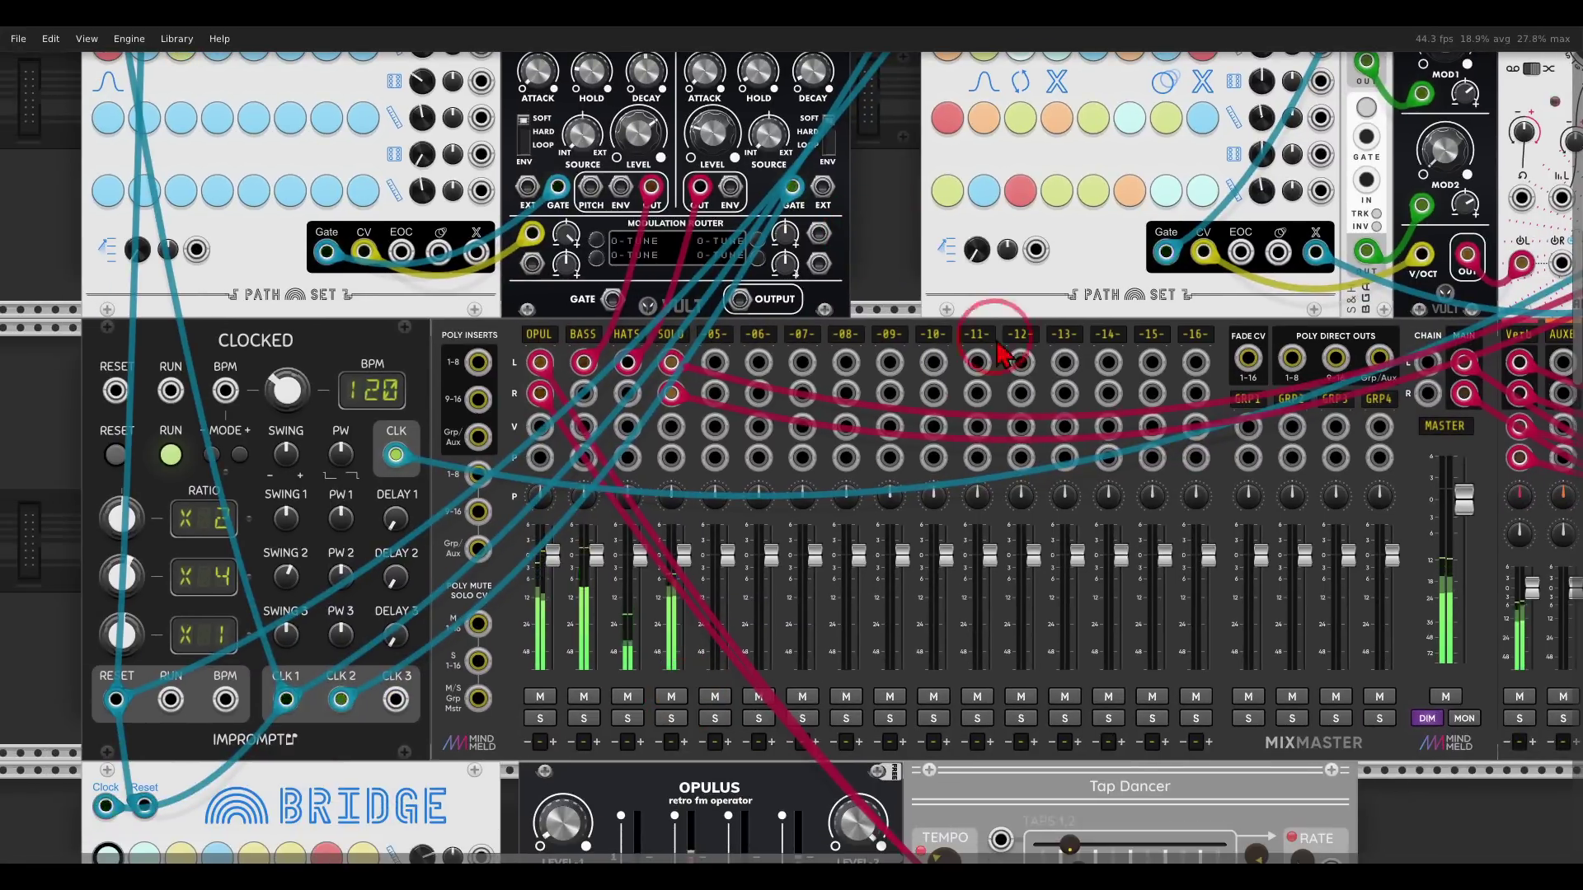
{"action": "scroll", "coordinate": [724, 494], "scroll_direction": "up", "scroll_amount": 4}
{"action": "scroll", "coordinate": [724, 495], "scroll_direction": "right", "scroll_amount": 5}
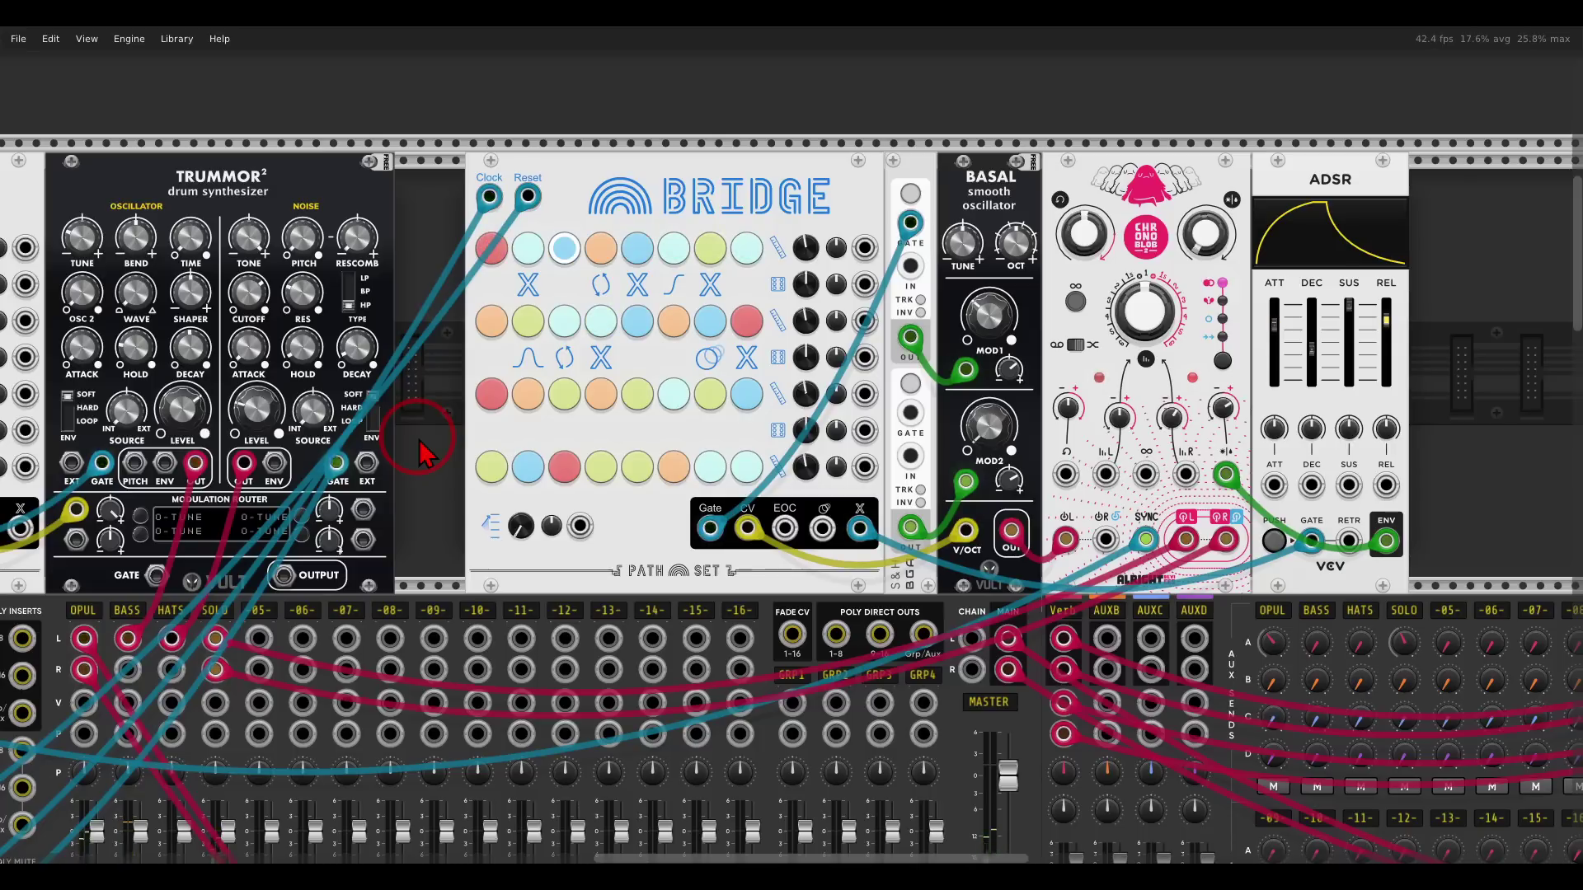
- Attach a Play Head Expander to the unclocked Bridge beside the FM-OP and Tap Dancer
{"action": "scroll", "coordinate": [423, 452], "scroll_direction": "down", "scroll_amount": 5}
{"action": "left_click_drag", "start_coordinate": [417, 470], "coordinate": [771, 329]}
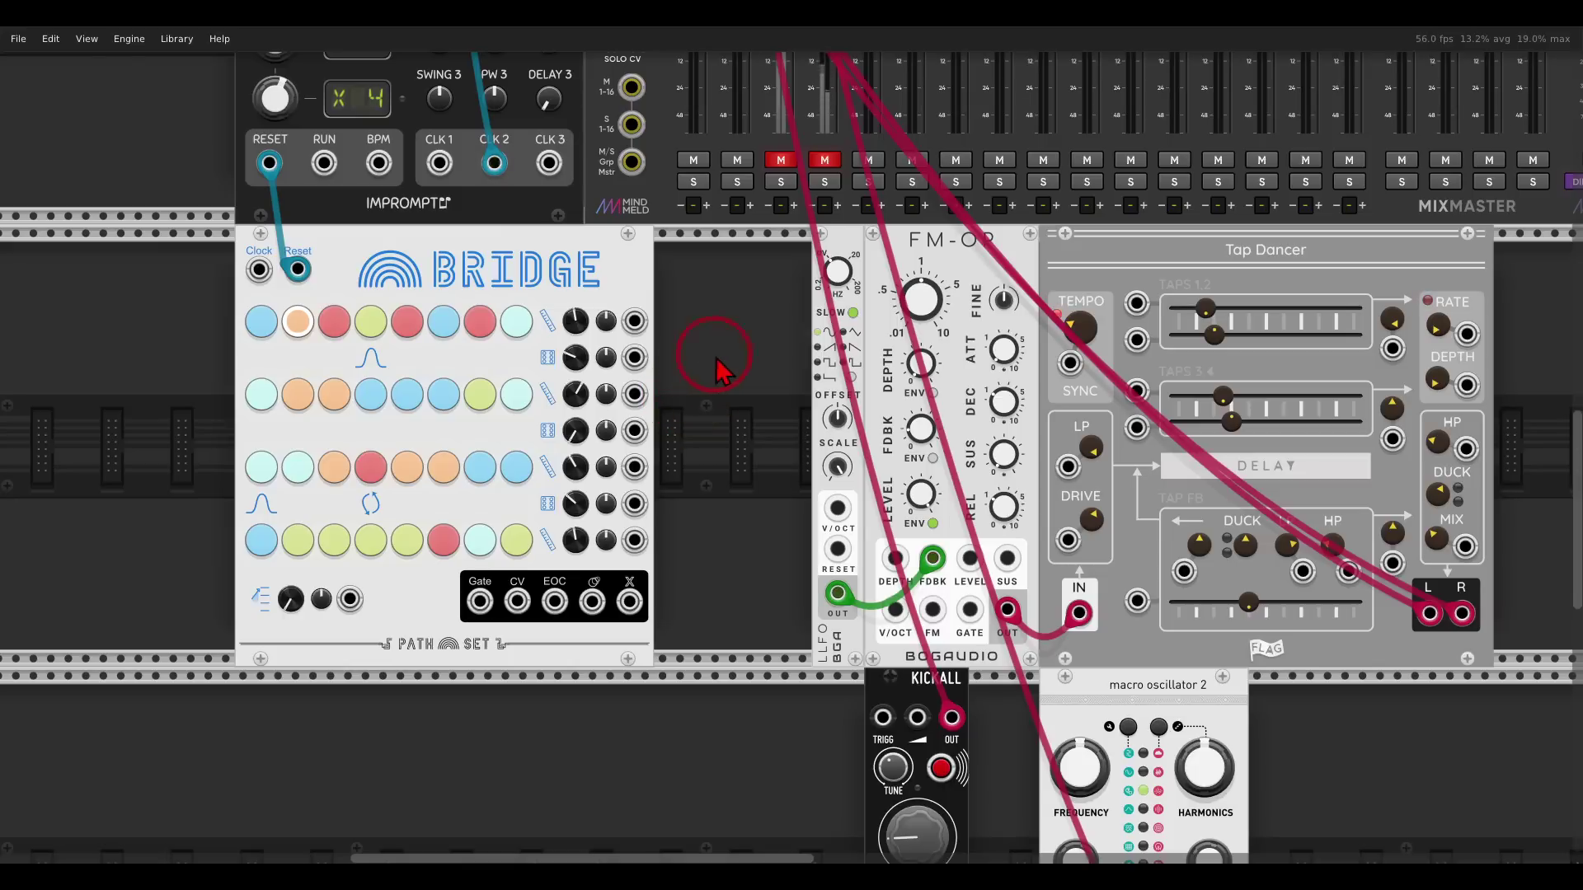
{"action": "right_click", "coordinate": [532, 271]}
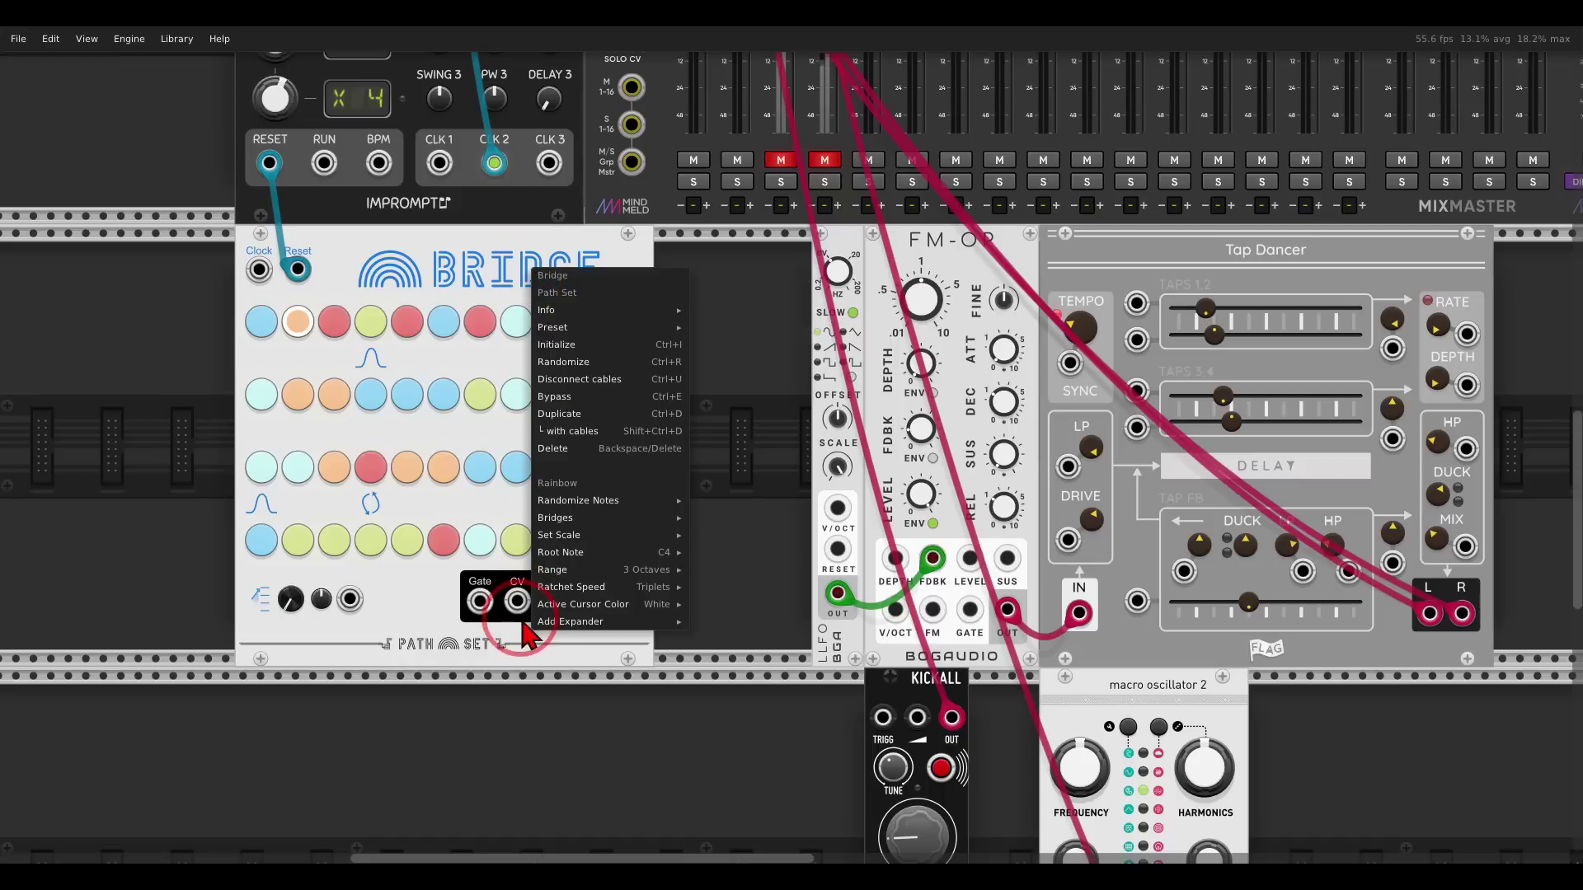
{"action": "mouse_move", "coordinate": [566, 625]}
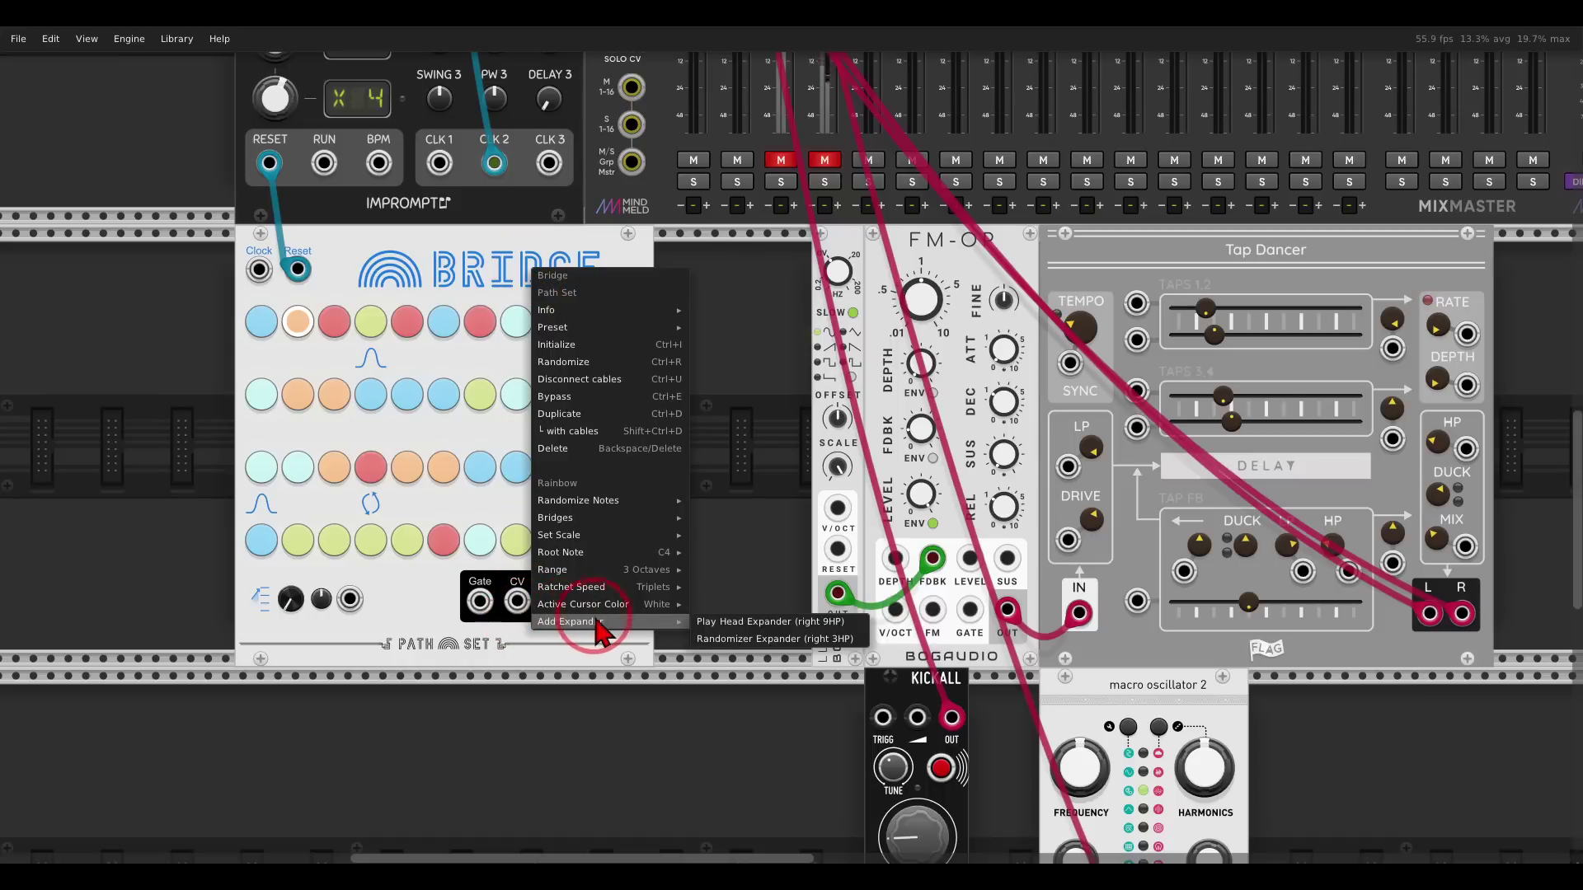
{"action": "left_click", "coordinate": [759, 625]}
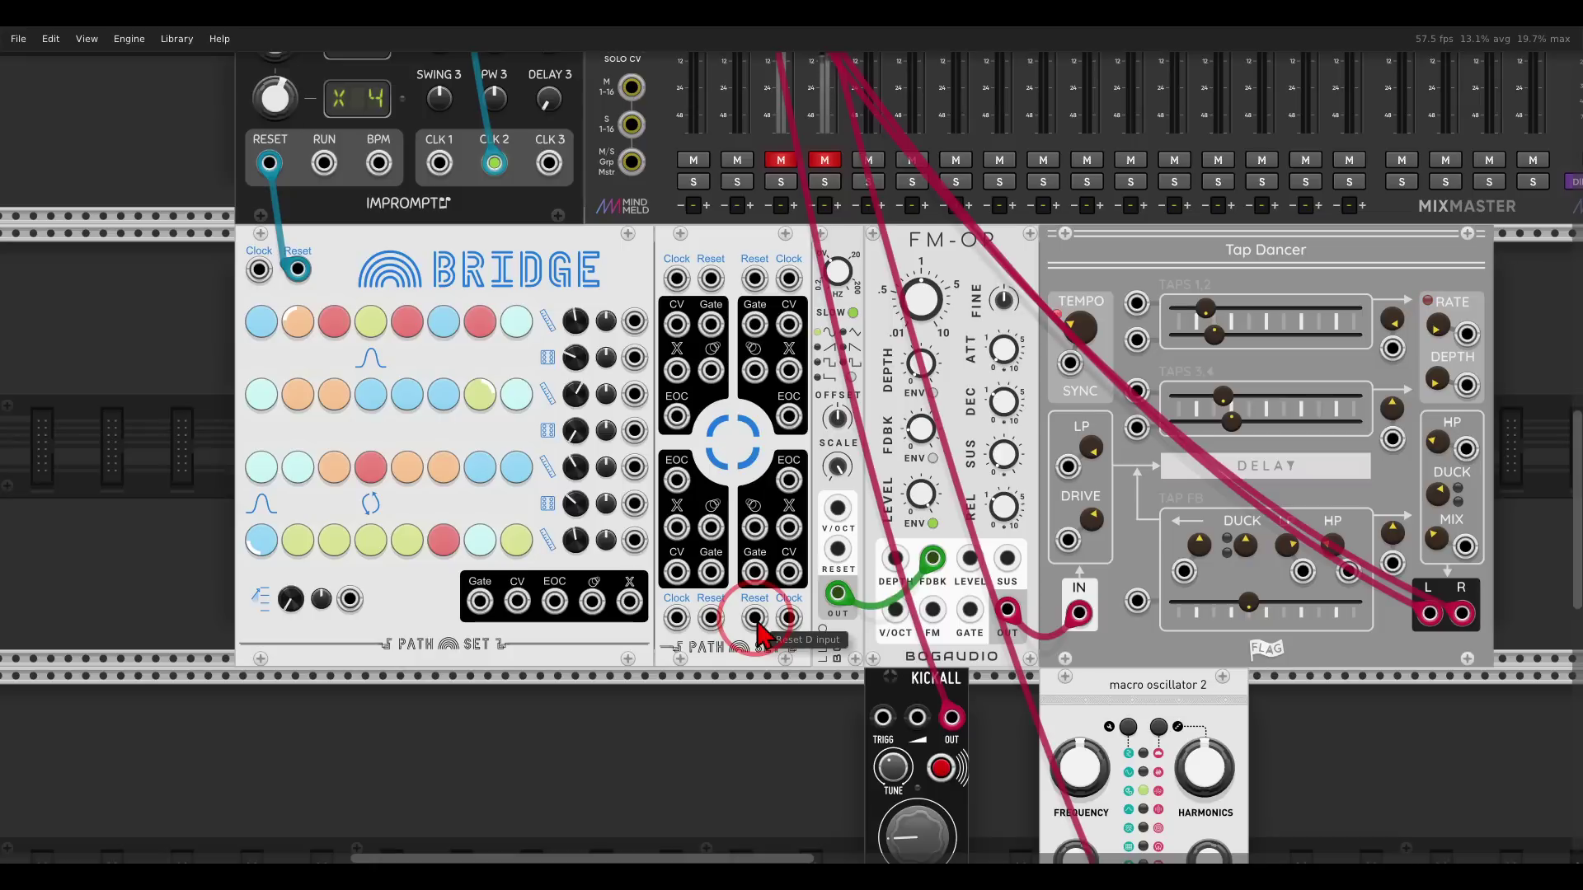
- Compare the Bridge's main output section with the separate CV, Gate and EOC outputs of each row on the expander
{"action": "scroll", "coordinate": [753, 651], "scroll_direction": "up", "scroll_amount": 2}
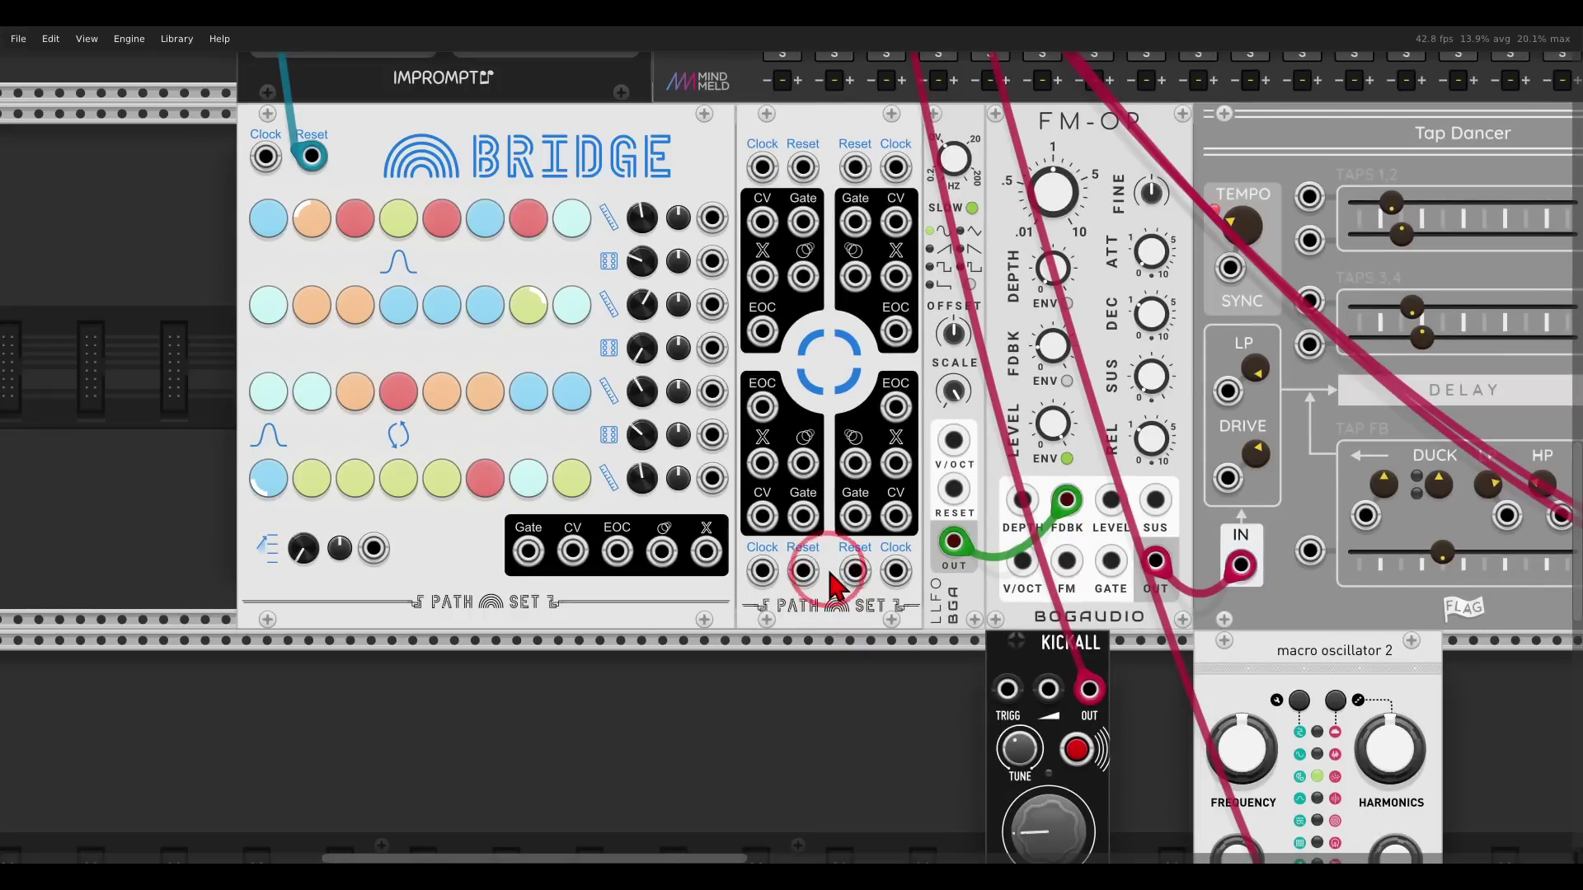
{"action": "scroll", "coordinate": [829, 616], "scroll_direction": "up", "scroll_amount": 2}
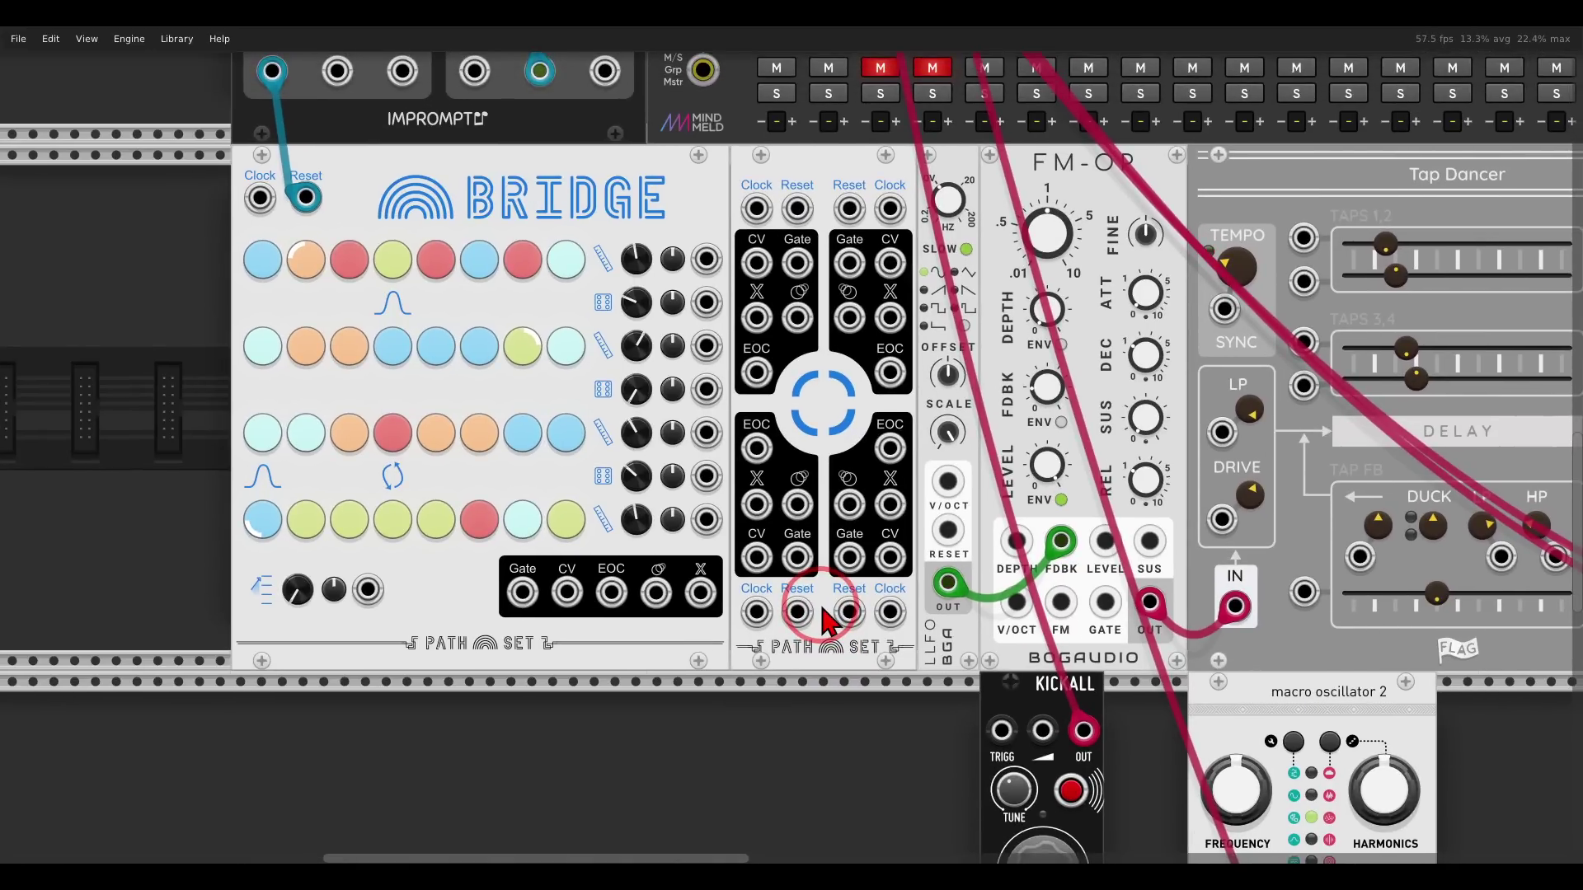
{"action": "mouse_move", "coordinate": [589, 540]}
{"action": "left_mouse_down"}
{"action": "mouse_move", "coordinate": [528, 527]}
{"action": "mouse_move", "coordinate": [474, 627]}
{"action": "mouse_move", "coordinate": [626, 536]}
{"action": "mouse_move", "coordinate": [746, 593]}
{"action": "mouse_move", "coordinate": [573, 577]}
{"action": "left_mouse_up"}
{"action": "mouse_move", "coordinate": [792, 235]}
{"action": "left_mouse_down"}
{"action": "mouse_move", "coordinate": [771, 400]}
{"action": "mouse_move", "coordinate": [805, 270]}
{"action": "mouse_move", "coordinate": [890, 384]}
{"action": "mouse_move", "coordinate": [911, 272]}
{"action": "left_mouse_up"}
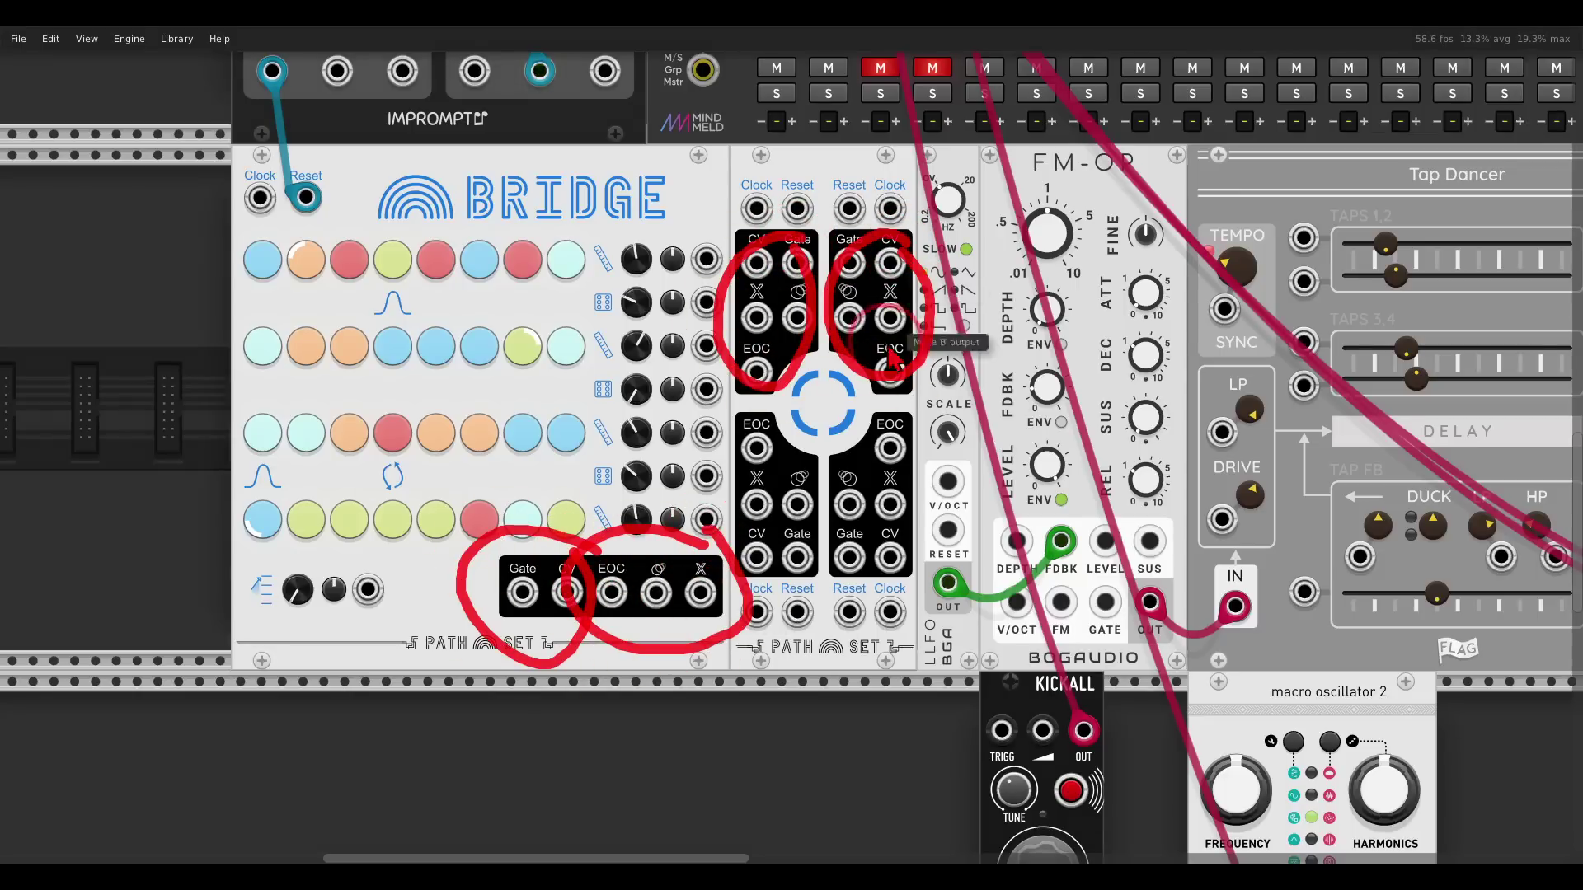
{"action": "mouse_move", "coordinate": [907, 404]}
{"action": "left_mouse_down"}
{"action": "mouse_move", "coordinate": [834, 474]}
{"action": "mouse_move", "coordinate": [839, 573]}
{"action": "mouse_move", "coordinate": [932, 519]}
{"action": "mouse_move", "coordinate": [898, 425]}
{"action": "mouse_move", "coordinate": [795, 421]}
{"action": "mouse_move", "coordinate": [738, 449]}
{"action": "mouse_move", "coordinate": [752, 578]}
{"action": "mouse_move", "coordinate": [839, 545]}
{"action": "mouse_move", "coordinate": [798, 441]}
{"action": "left_mouse_up"}
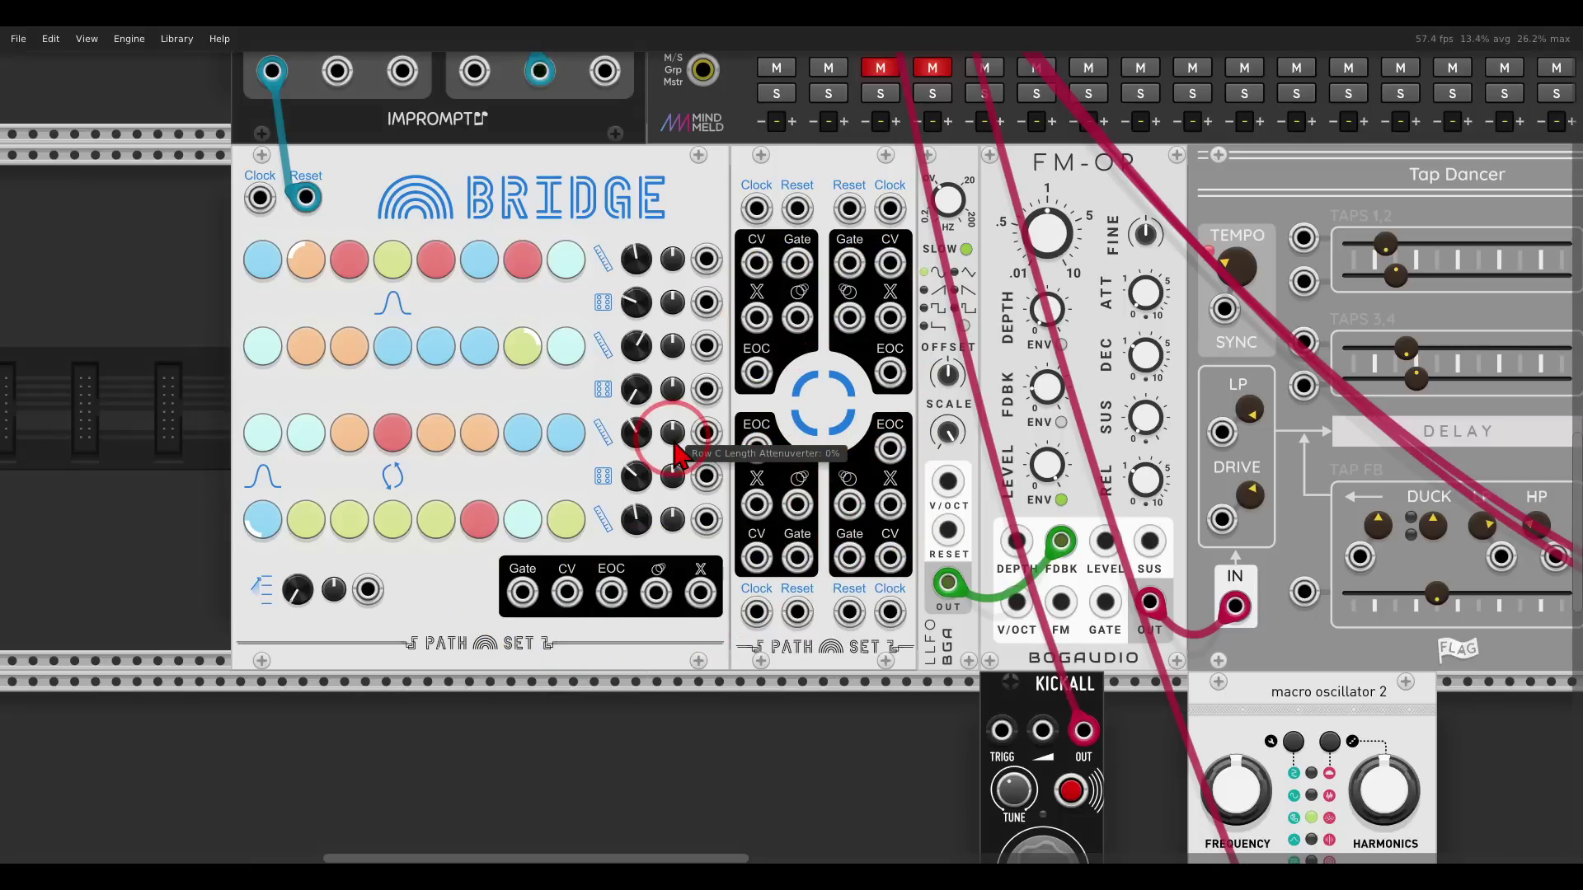
{"action": "mouse_move", "coordinate": [676, 169]}
{"action": "left_mouse_down"}
{"action": "mouse_move", "coordinate": [327, 212]}
{"action": "mouse_move", "coordinate": [445, 289]}
{"action": "mouse_move", "coordinate": [677, 268]}
{"action": "mouse_move", "coordinate": [701, 175]}
{"action": "left_mouse_up"}
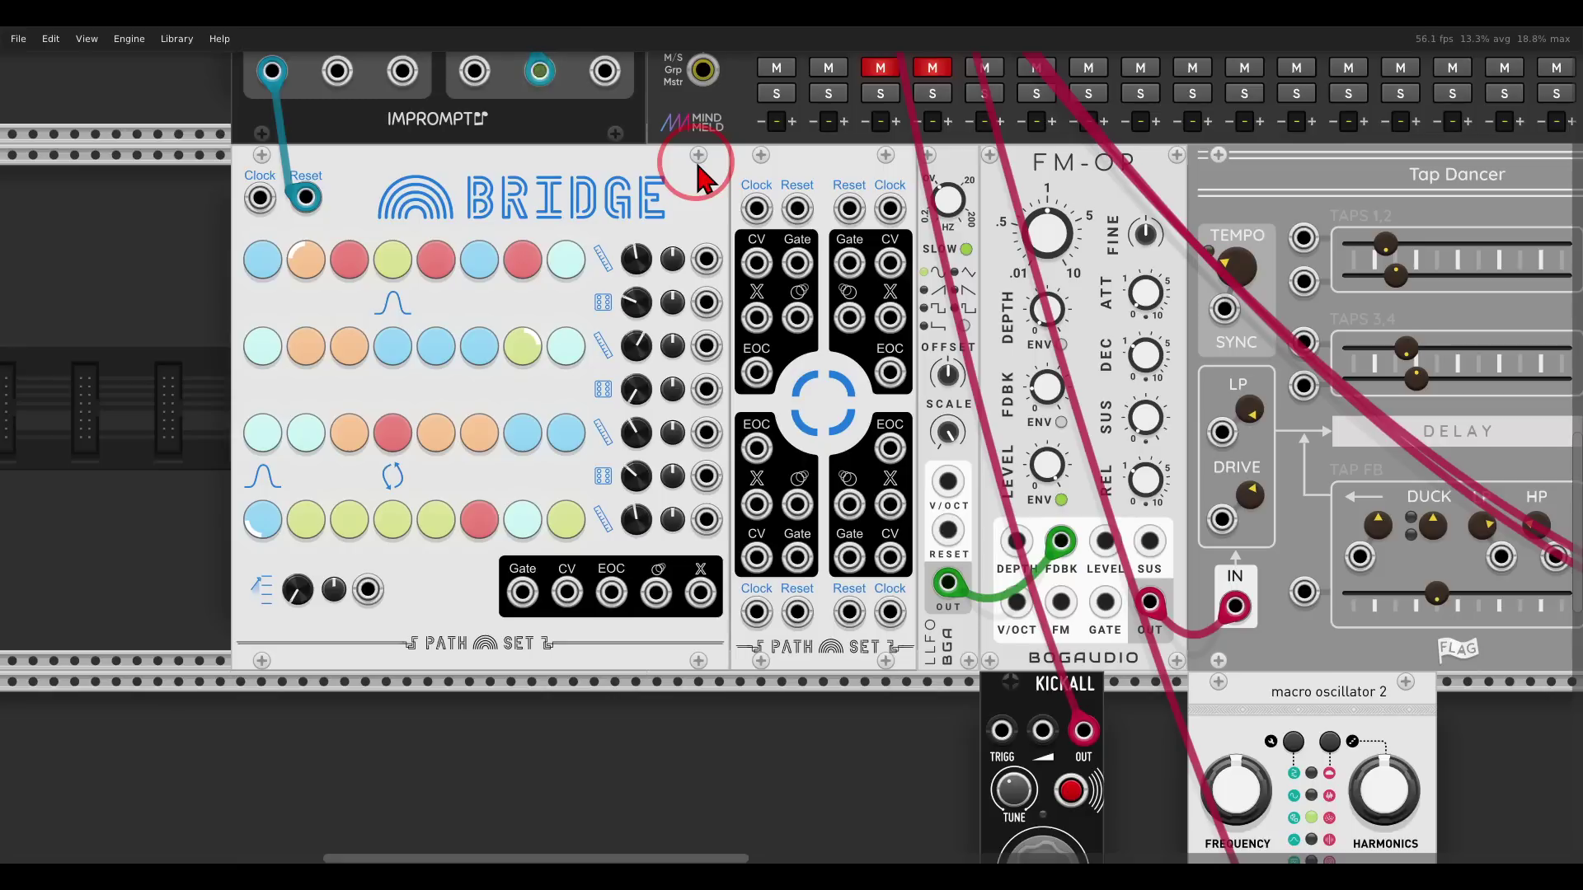
- Patch Clocked's CLK 1 into the expander's row A clock, and row A's CV and Gate into the FM-OP's V/OCT and GATE
{"action": "left_click_drag", "start_coordinate": [690, 157], "coordinate": [653, 371]}
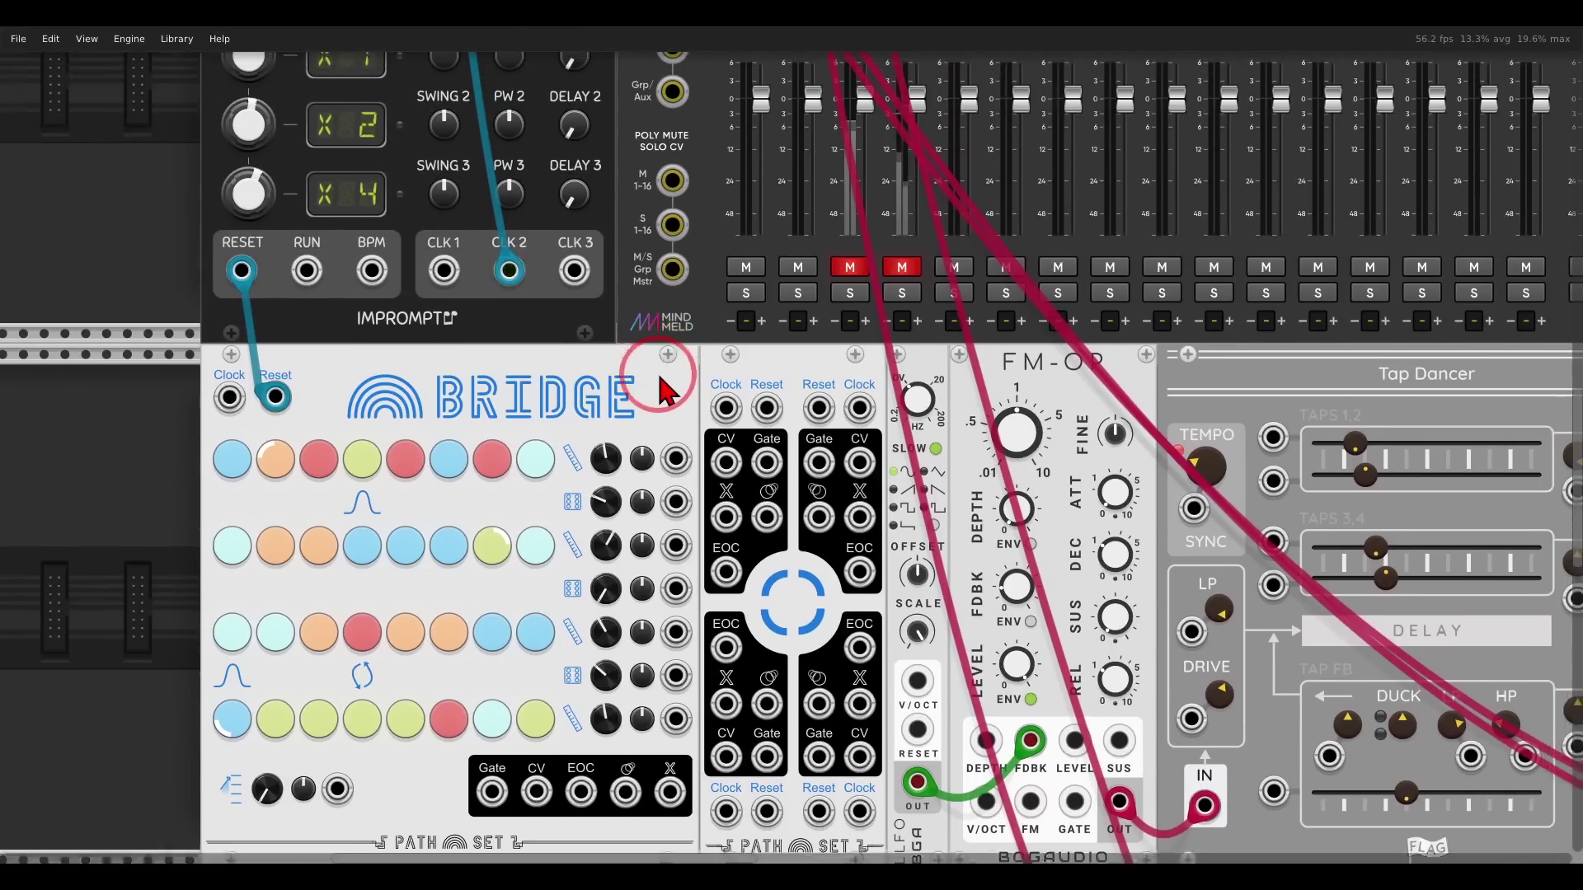
{"action": "left_click_drag", "start_coordinate": [445, 298], "coordinate": [647, 280]}
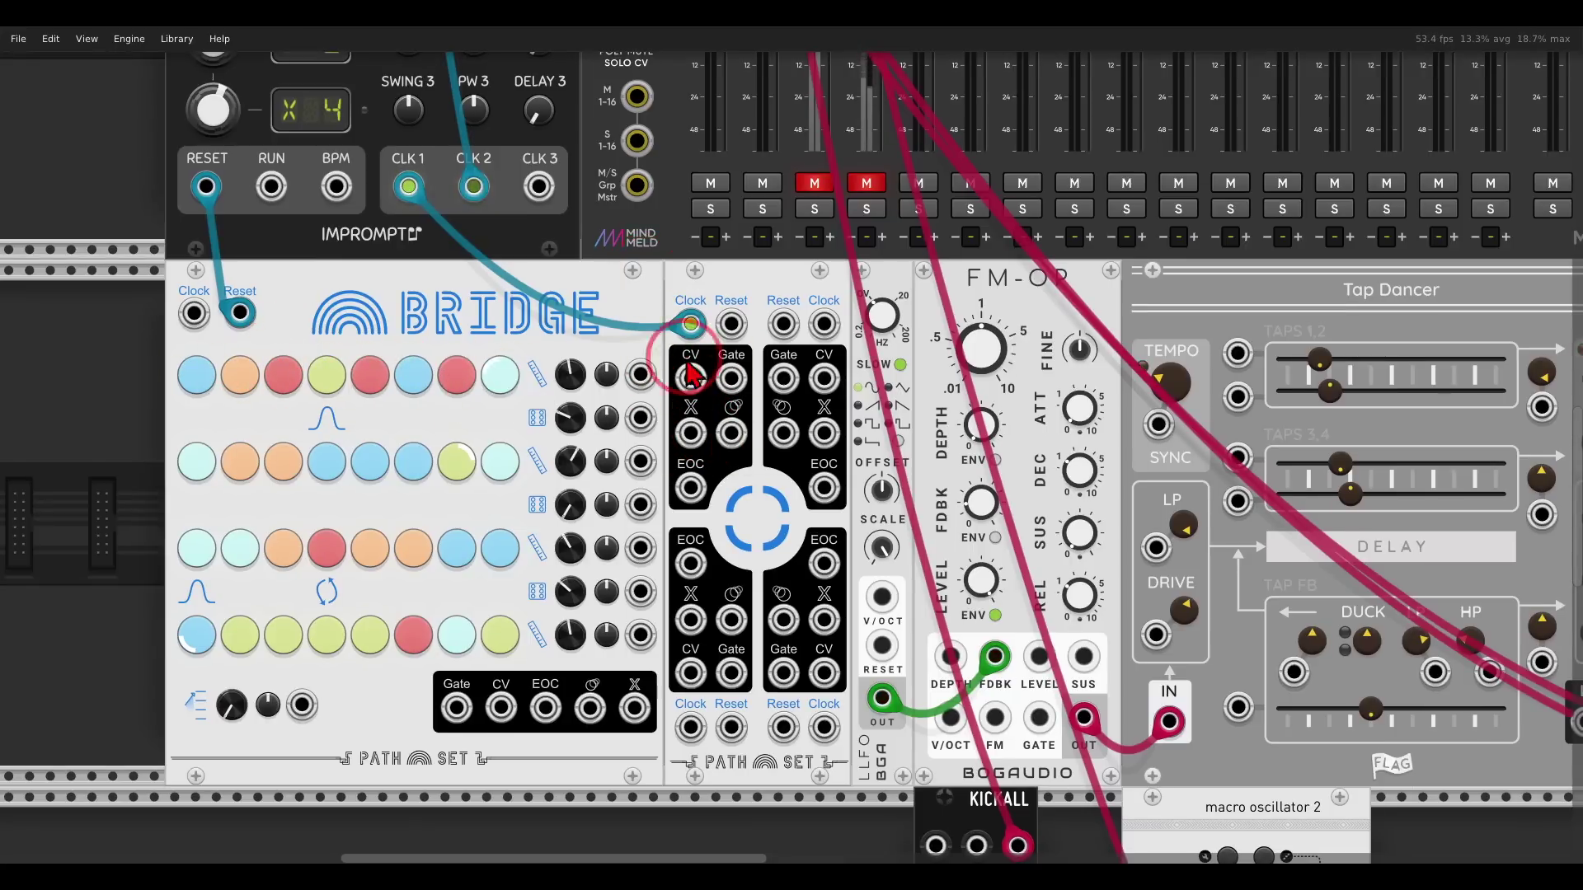
{"action": "scroll", "coordinate": [775, 342], "scroll_direction": "down", "scroll_amount": 3}
{"action": "scroll", "coordinate": [775, 342], "scroll_direction": "right", "scroll_amount": 4}
{"action": "left_click_drag", "start_coordinate": [540, 280], "coordinate": [799, 617]}
{"action": "left_click_drag", "start_coordinate": [799, 511], "coordinate": [581, 279]}
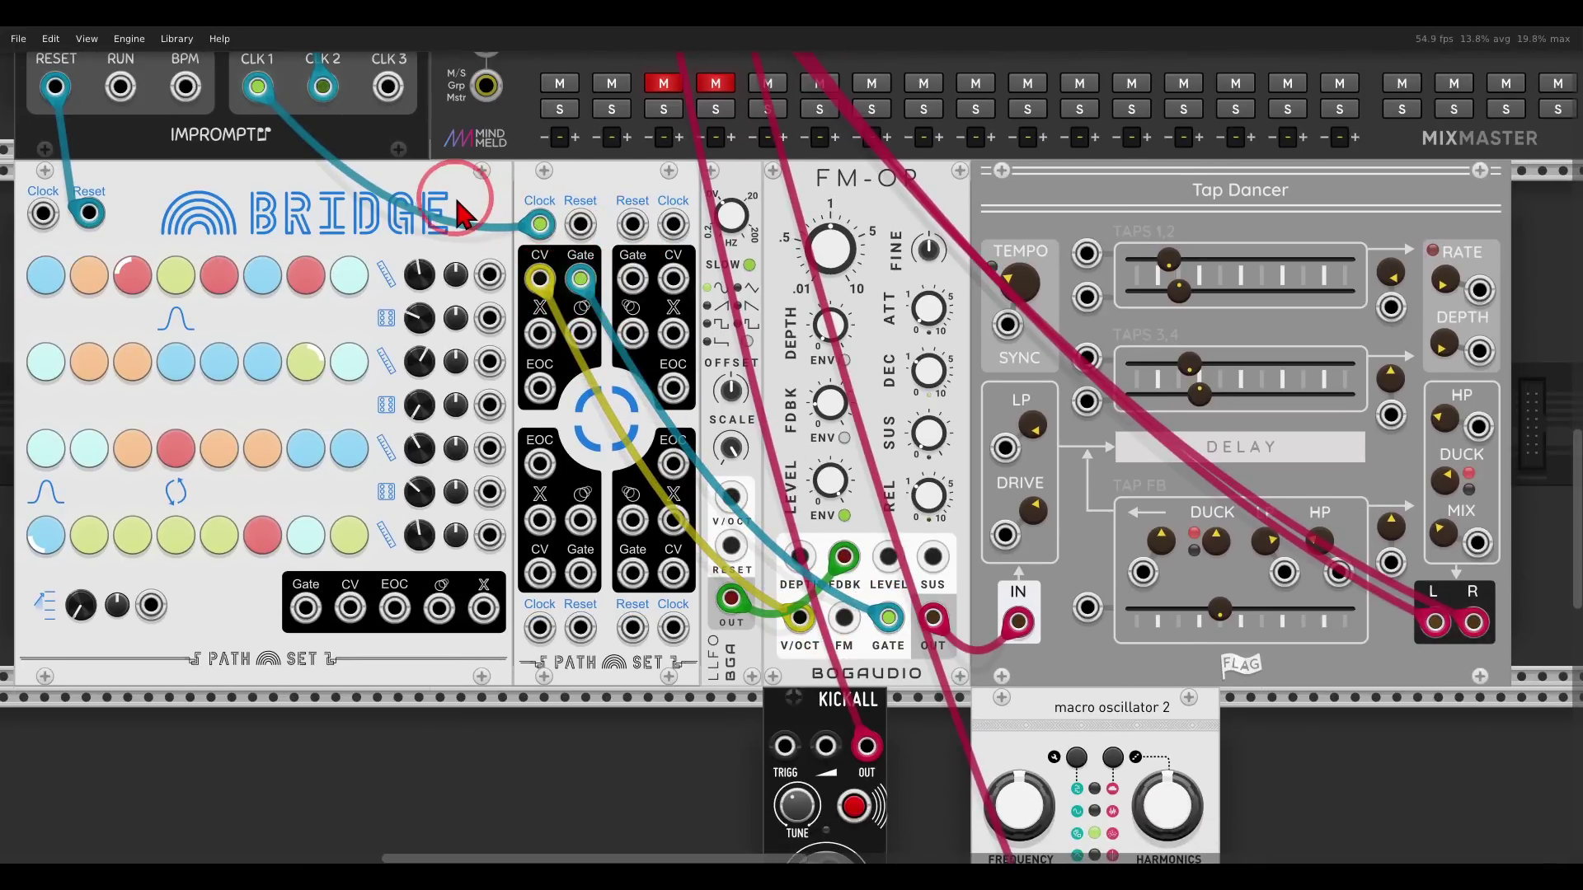
- Patch Clocked's CLK 2 into the expander's row B clock input
{"action": "scroll", "coordinate": [453, 198], "scroll_direction": "left", "scroll_amount": 2}
{"action": "left_click_drag", "start_coordinate": [544, 216], "coordinate": [600, 225]}
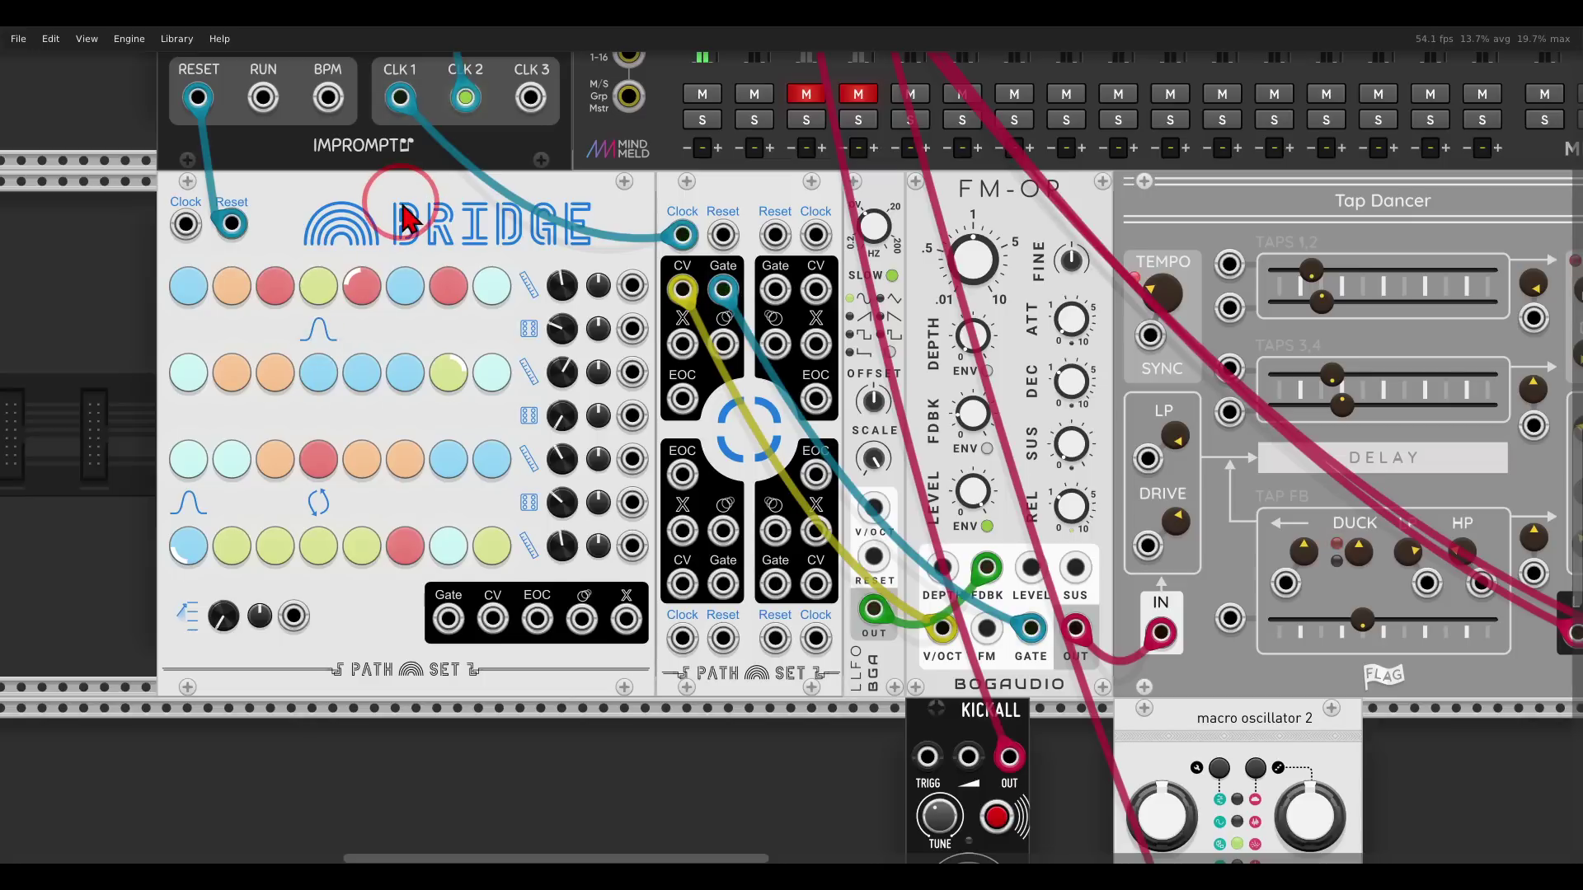
{"action": "mouse_move", "coordinate": [581, 309]}
{"action": "left_mouse_down"}
{"action": "mouse_move", "coordinate": [521, 323]}
{"action": "mouse_move", "coordinate": [548, 363]}
{"action": "mouse_move", "coordinate": [578, 334]}
{"action": "left_mouse_up"}
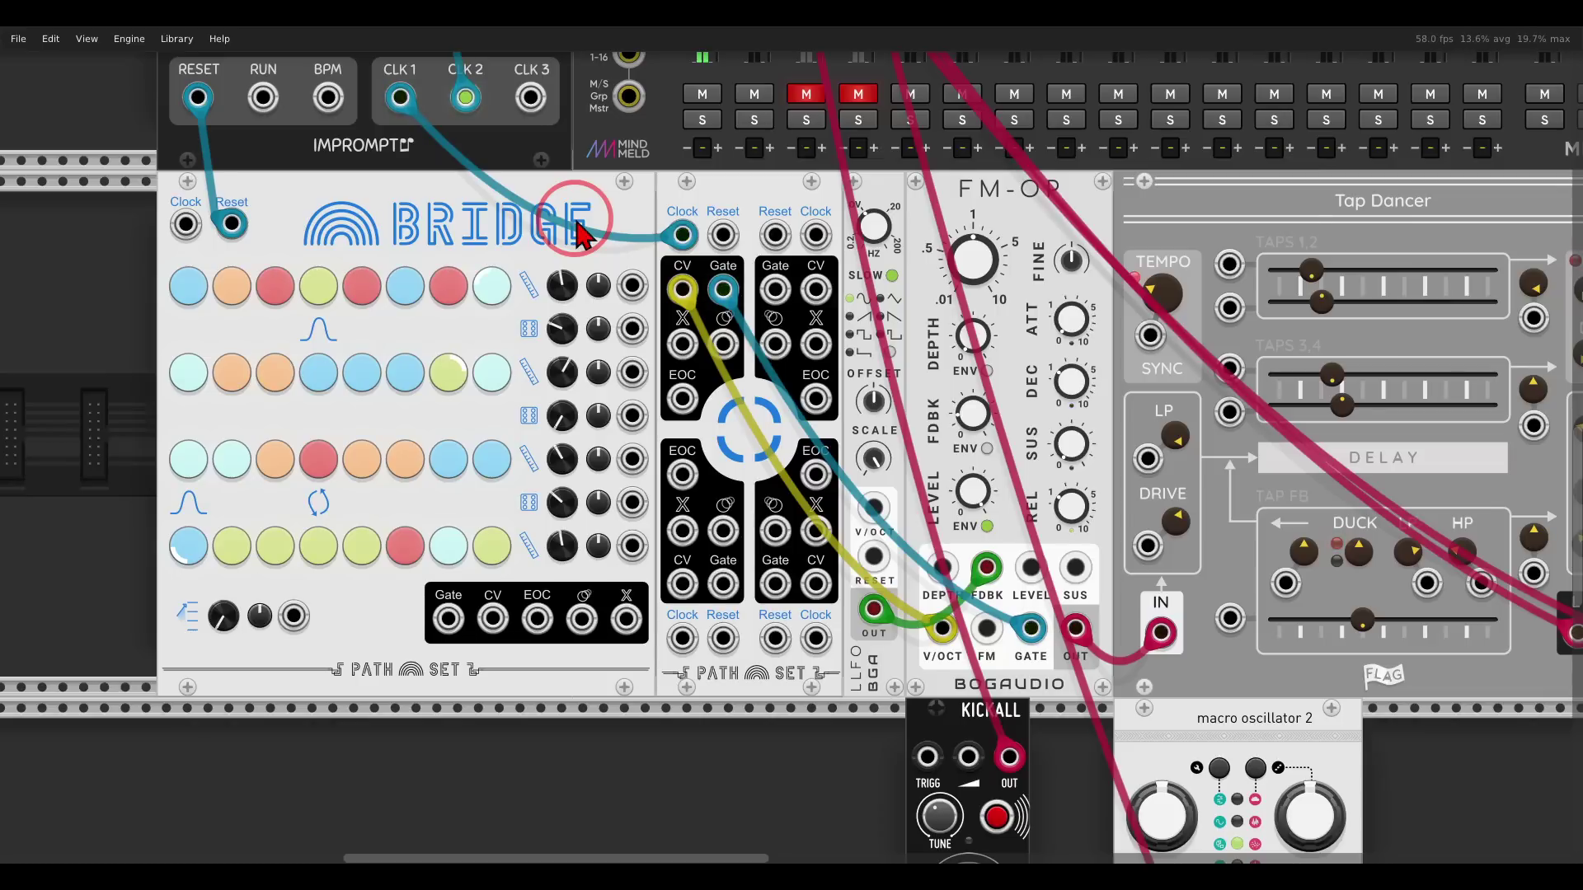
{"action": "left_click_drag", "start_coordinate": [466, 97], "coordinate": [816, 235]}
{"action": "scroll", "coordinate": [684, 392], "scroll_direction": "up", "scroll_amount": 5}
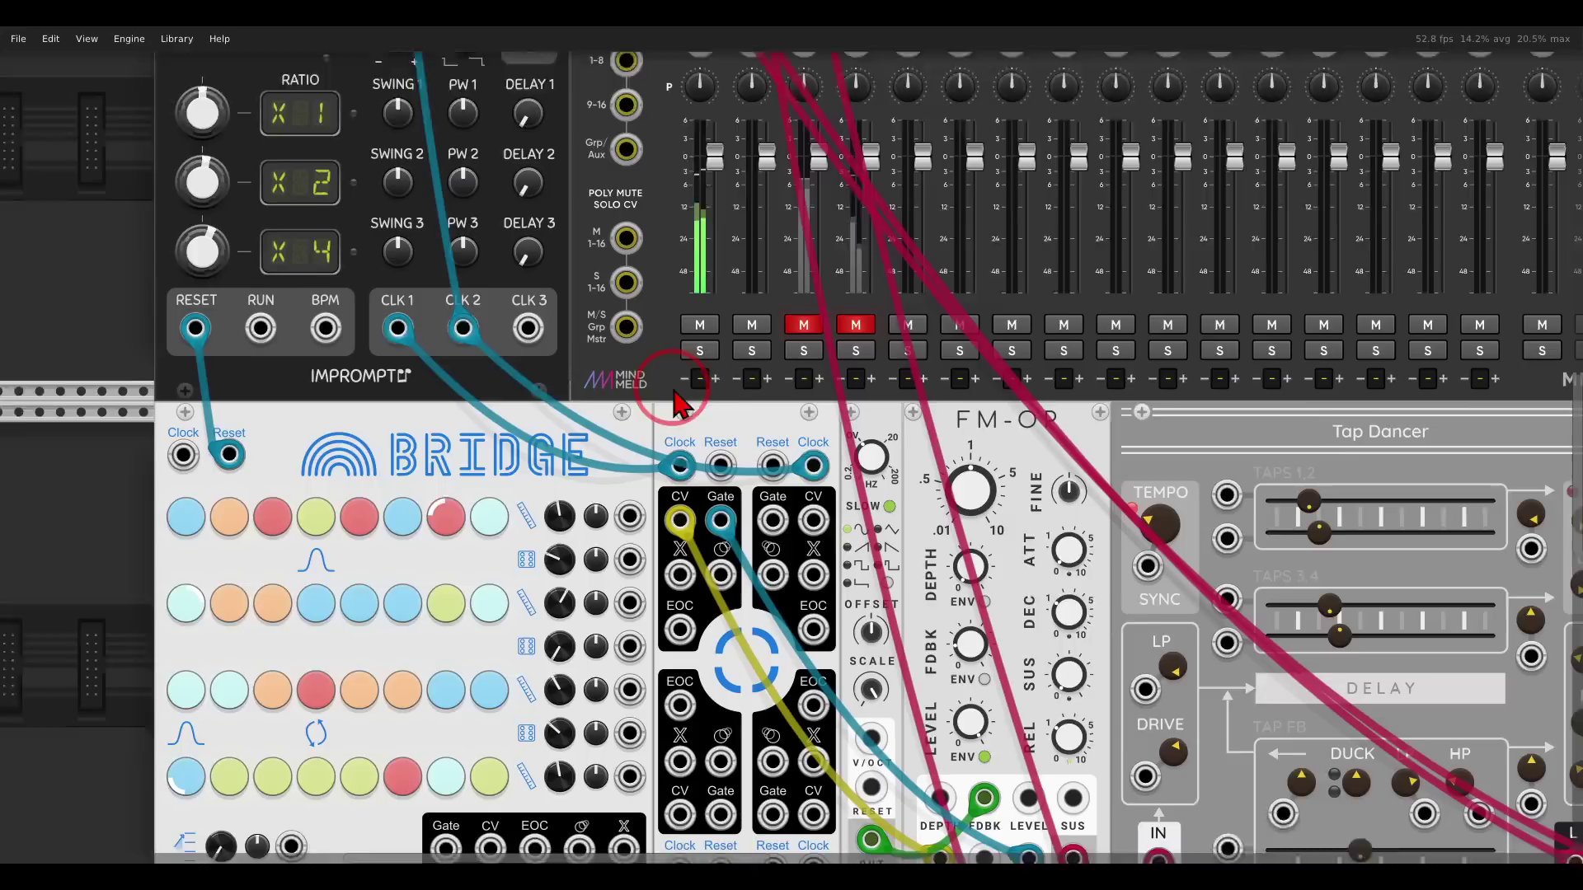
{"action": "scroll", "coordinate": [676, 402], "scroll_direction": "down", "scroll_amount": 5}
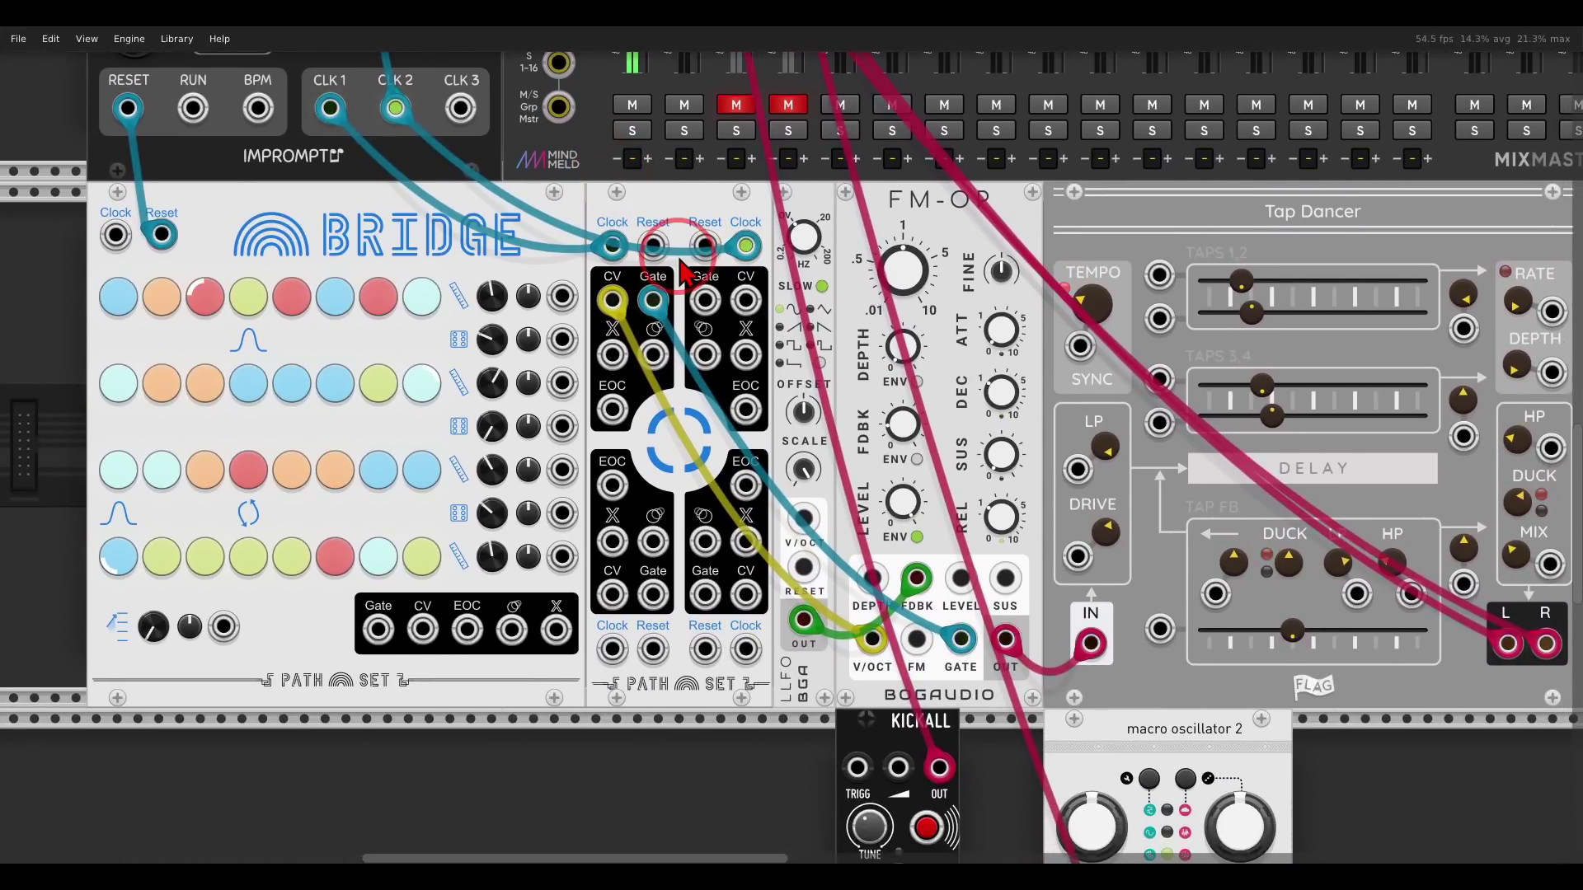
- Change the Active Cursor Color of the Bridge with the expander to Black
{"action": "right_click", "coordinate": [372, 245]}
{"action": "mouse_move", "coordinate": [513, 602]}
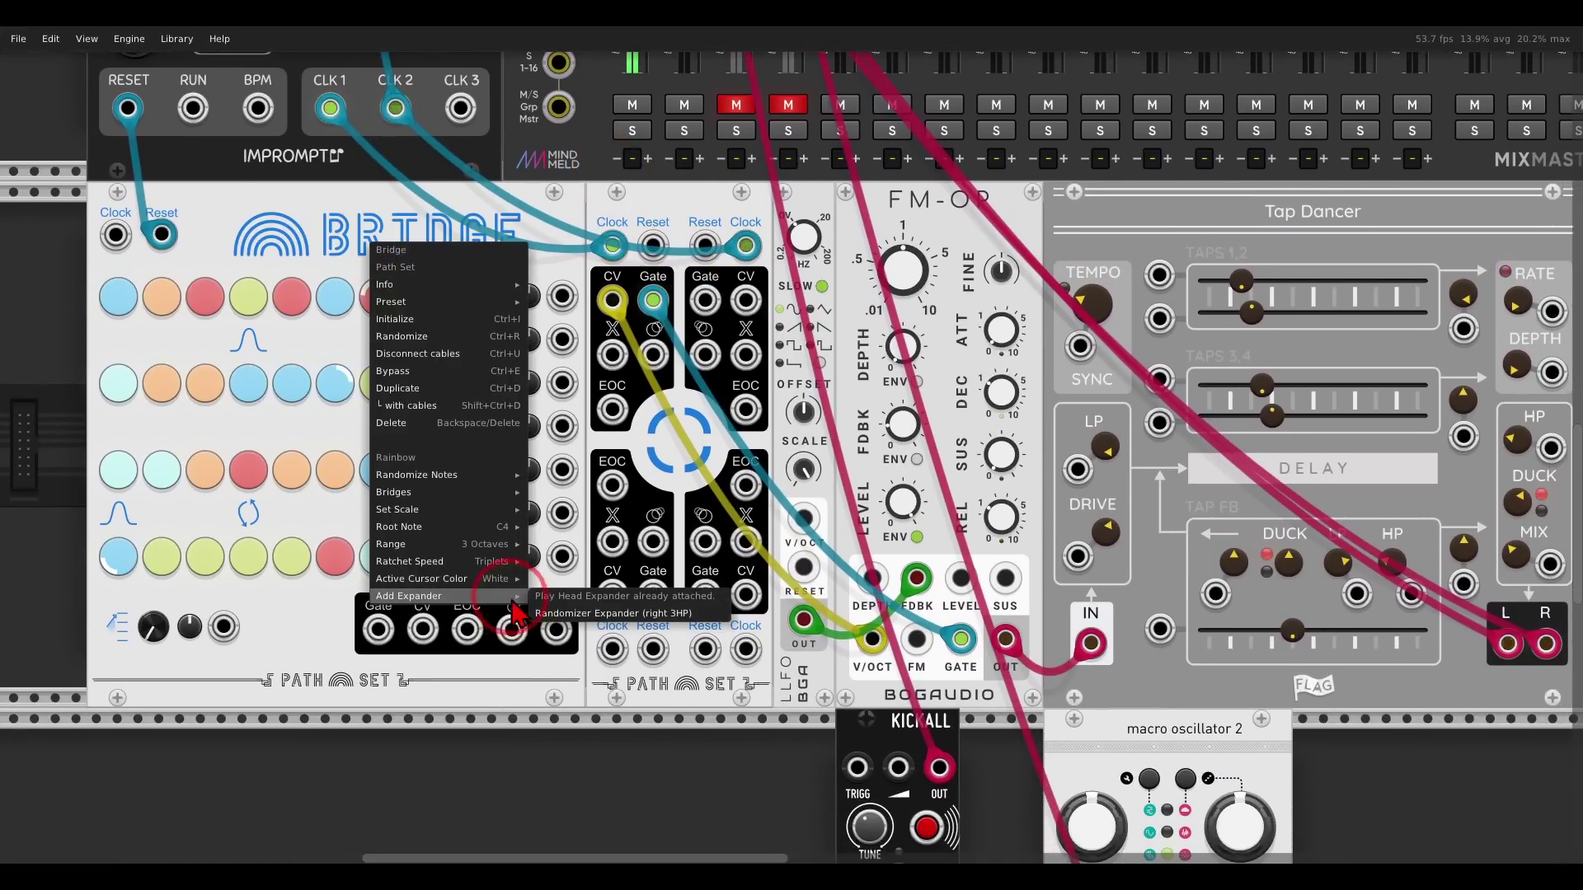
{"action": "left_click", "coordinate": [326, 478]}
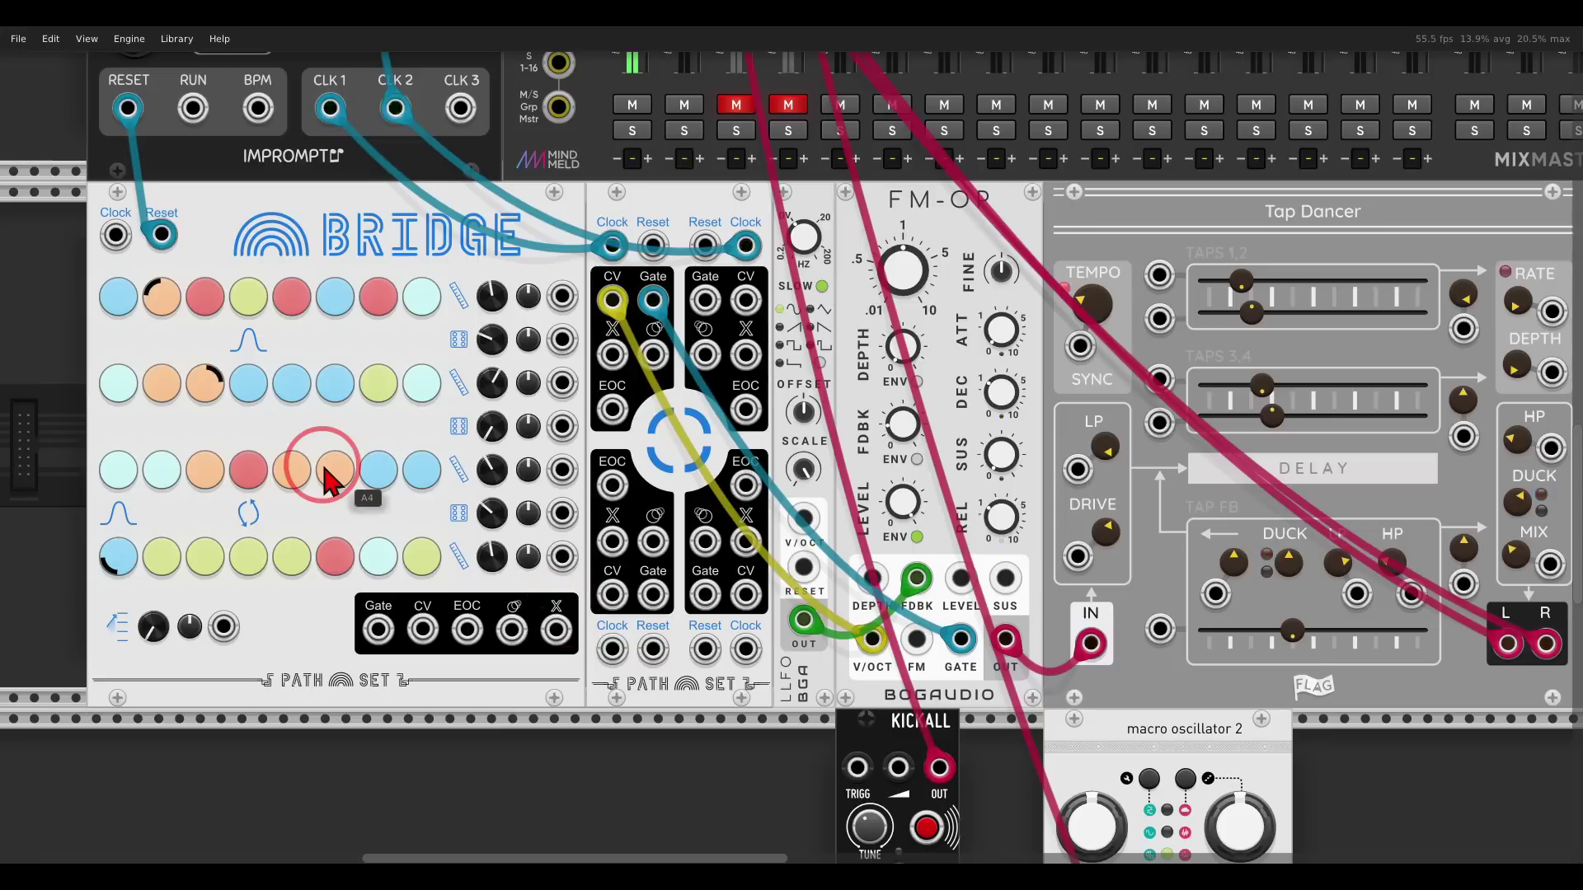
{"action": "mouse_move", "coordinate": [445, 348]}
{"action": "left_mouse_down"}
{"action": "mouse_move", "coordinate": [406, 348]}
{"action": "mouse_move", "coordinate": [66, 356]}
{"action": "mouse_move", "coordinate": [343, 431]}
{"action": "mouse_move", "coordinate": [448, 416]}
{"action": "mouse_move", "coordinate": [426, 359]}
{"action": "left_mouse_up"}
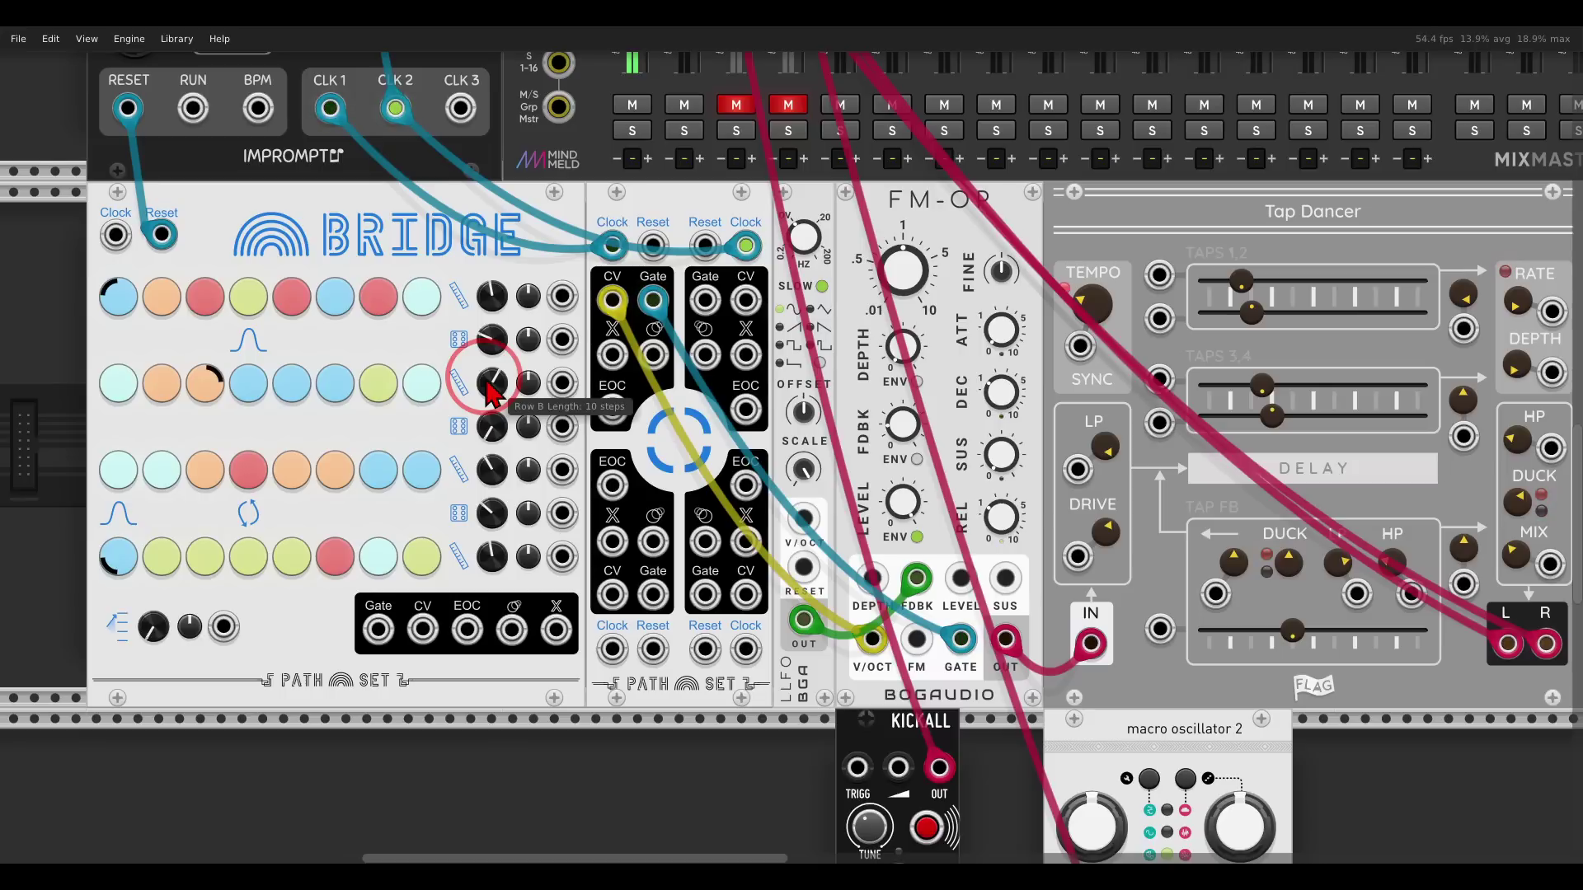
- Patch the expander's row B Gate into the KickAll's TRIGG input and row B's CV into the same module
{"action": "left_click_drag", "start_coordinate": [706, 313], "coordinate": [857, 545]}
{"action": "scroll", "coordinate": [725, 544], "scroll_direction": "down", "scroll_amount": 3}
{"action": "left_click_drag", "start_coordinate": [745, 77], "coordinate": [870, 853]}
{"action": "scroll", "coordinate": [602, 486], "scroll_direction": "up", "scroll_amount": 4}
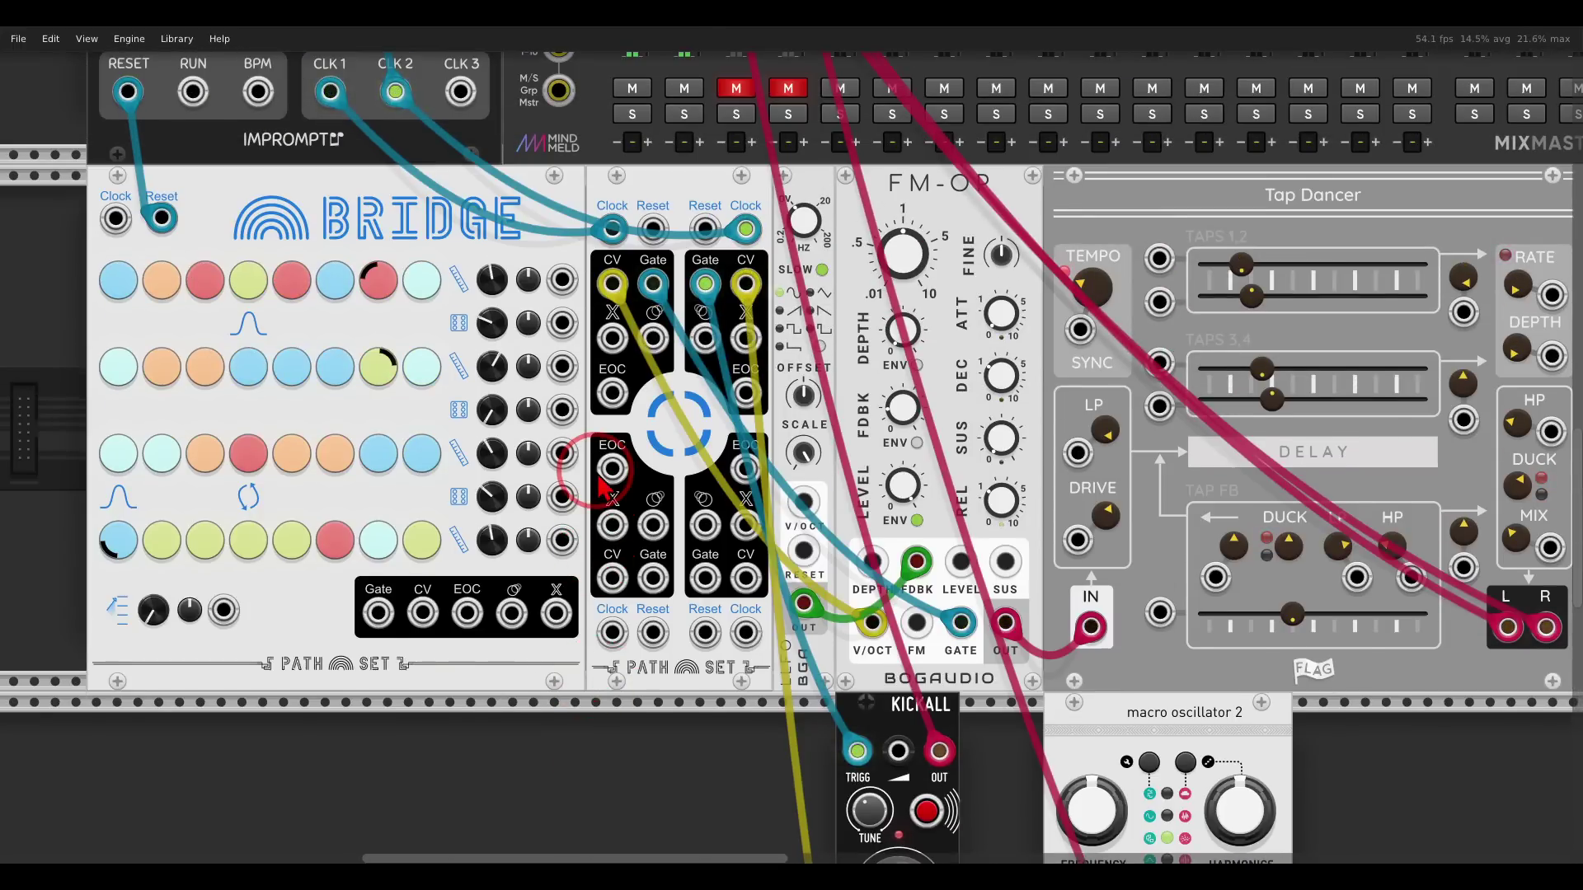
- Patch Clocked's CLK 3 into the expander's row C clock input
{"action": "scroll", "coordinate": [353, 364], "scroll_direction": "up", "scroll_amount": 2}
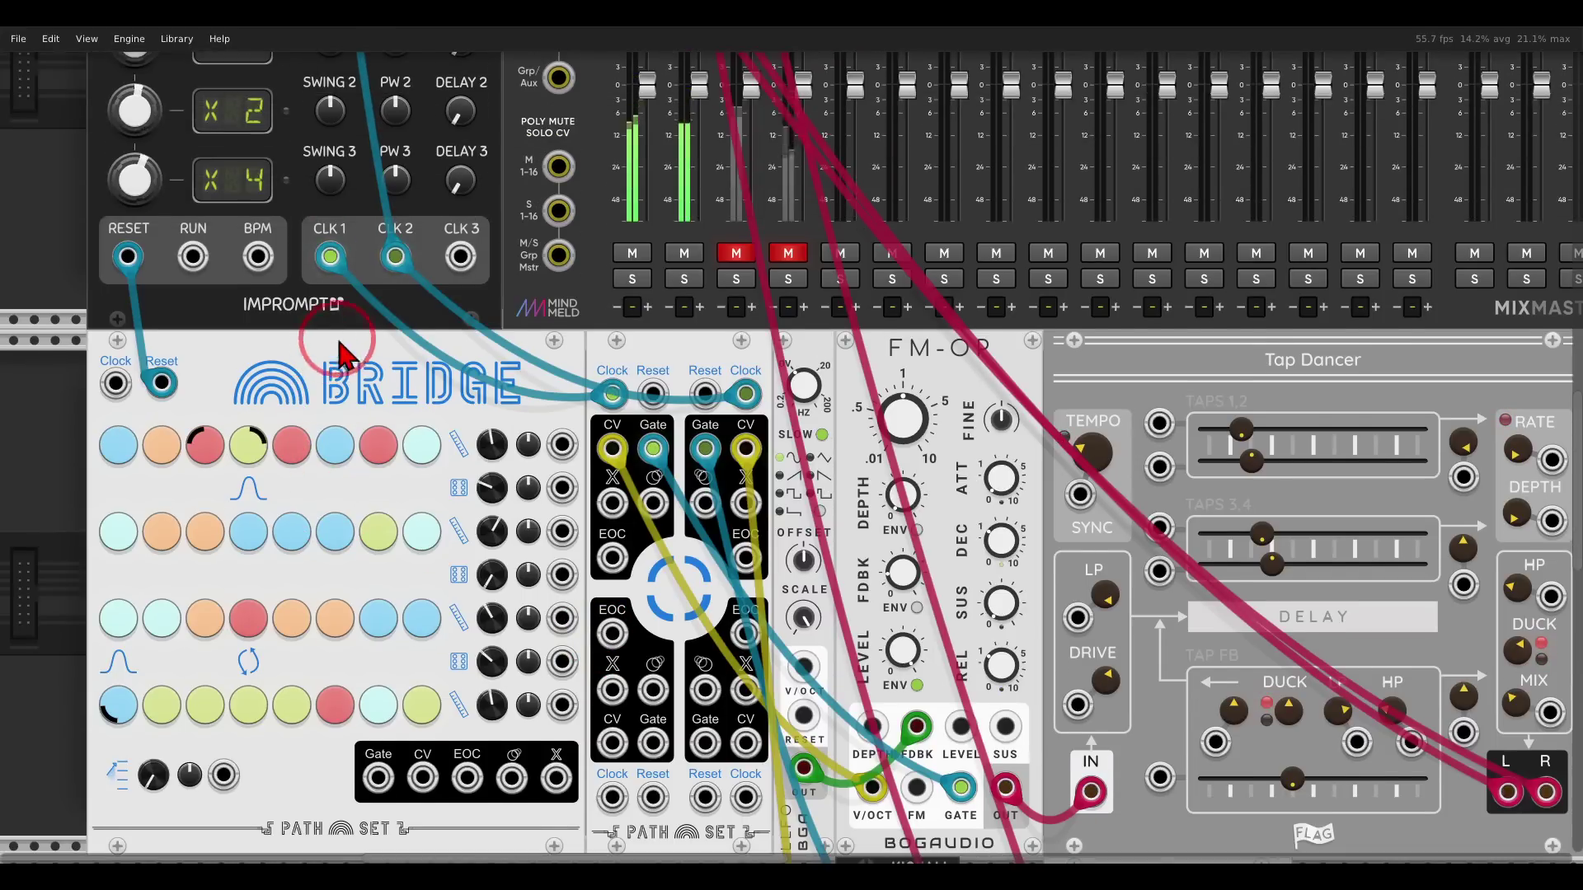
{"action": "left_click_drag", "start_coordinate": [451, 260], "coordinate": [623, 687]}
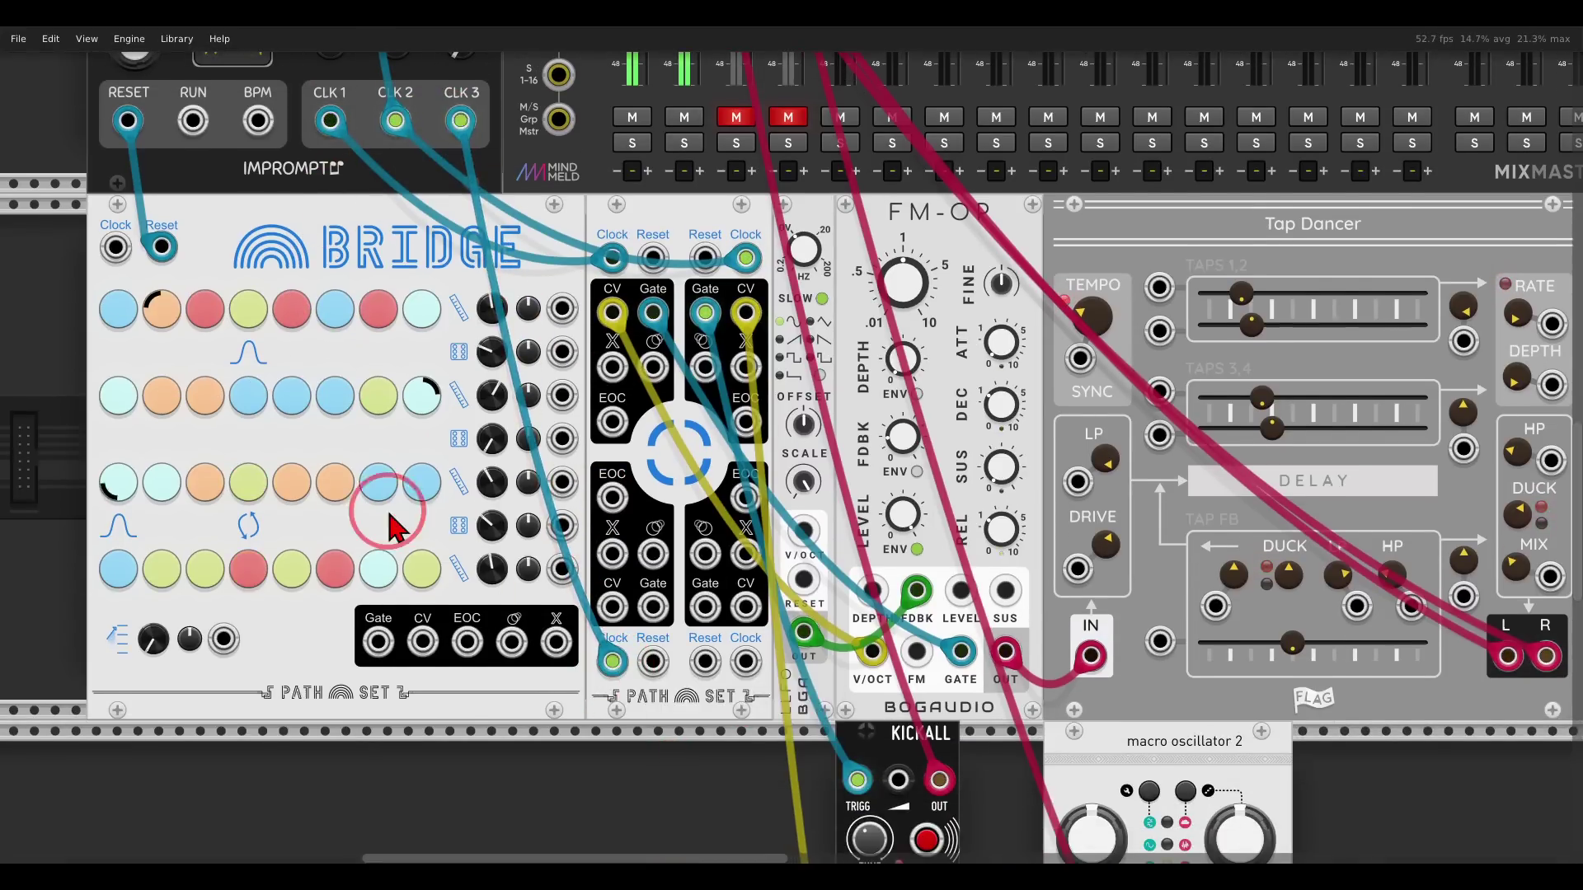
{"action": "left_click", "coordinate": [334, 511]}
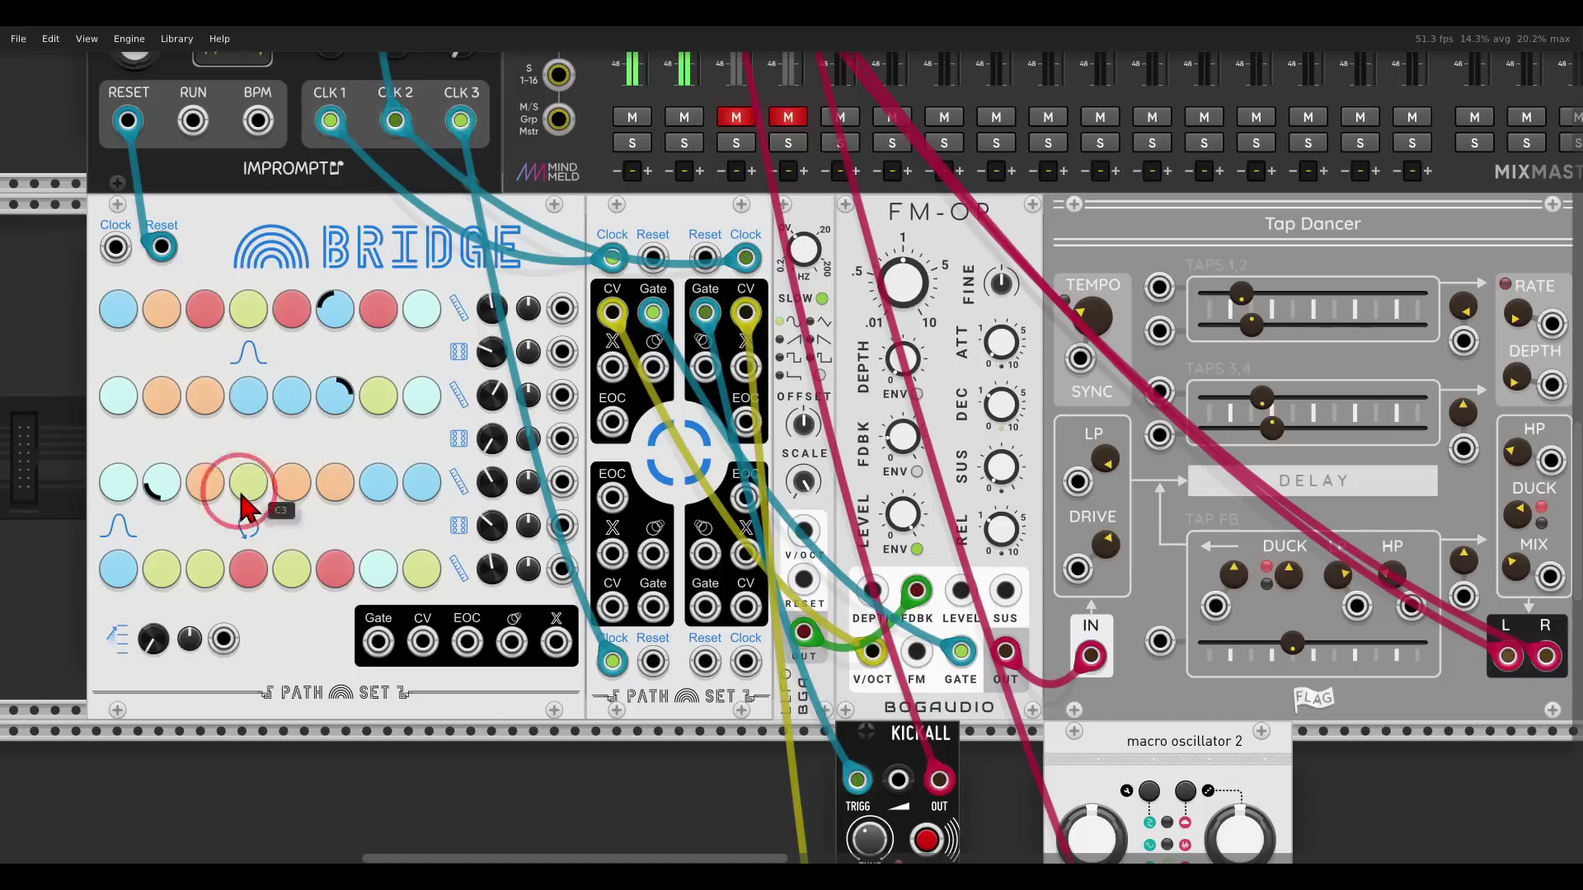
- Patch the expander's row C Gate and CV into macro oscillator 2's TRIG and V/OCT inputs, and unmute the mixer's PLTS channel
{"action": "left_click", "coordinate": [264, 531]}
{"action": "left_click_drag", "start_coordinate": [611, 612], "coordinate": [775, 569]}
{"action": "scroll", "coordinate": [775, 568], "scroll_direction": "up", "scroll_amount": 4}
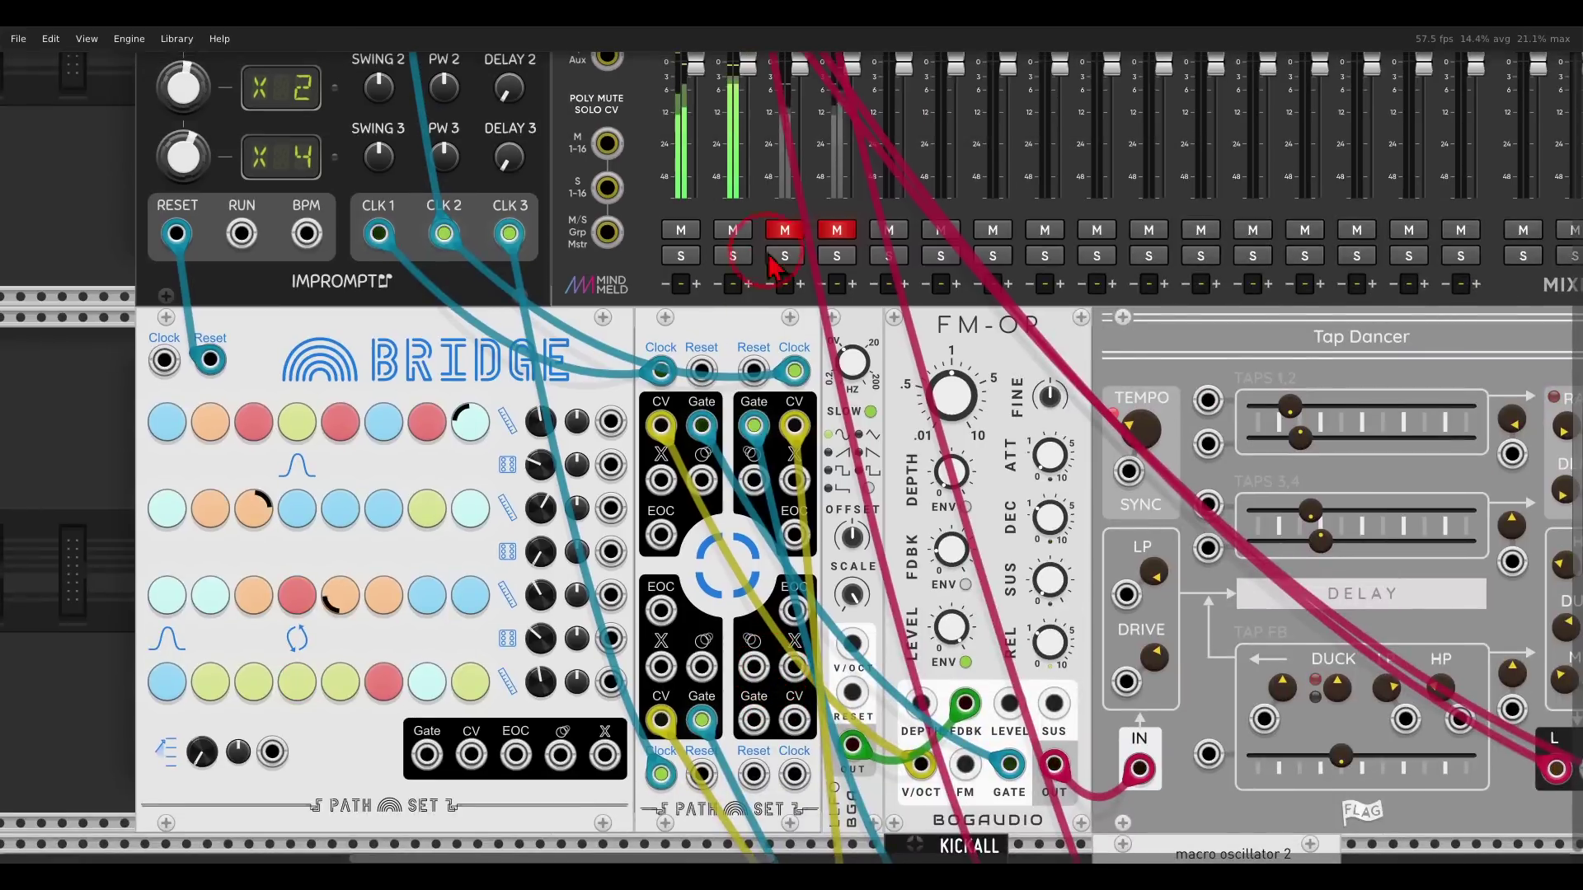
{"action": "scroll", "coordinate": [834, 451], "scroll_direction": "down", "scroll_amount": 3}
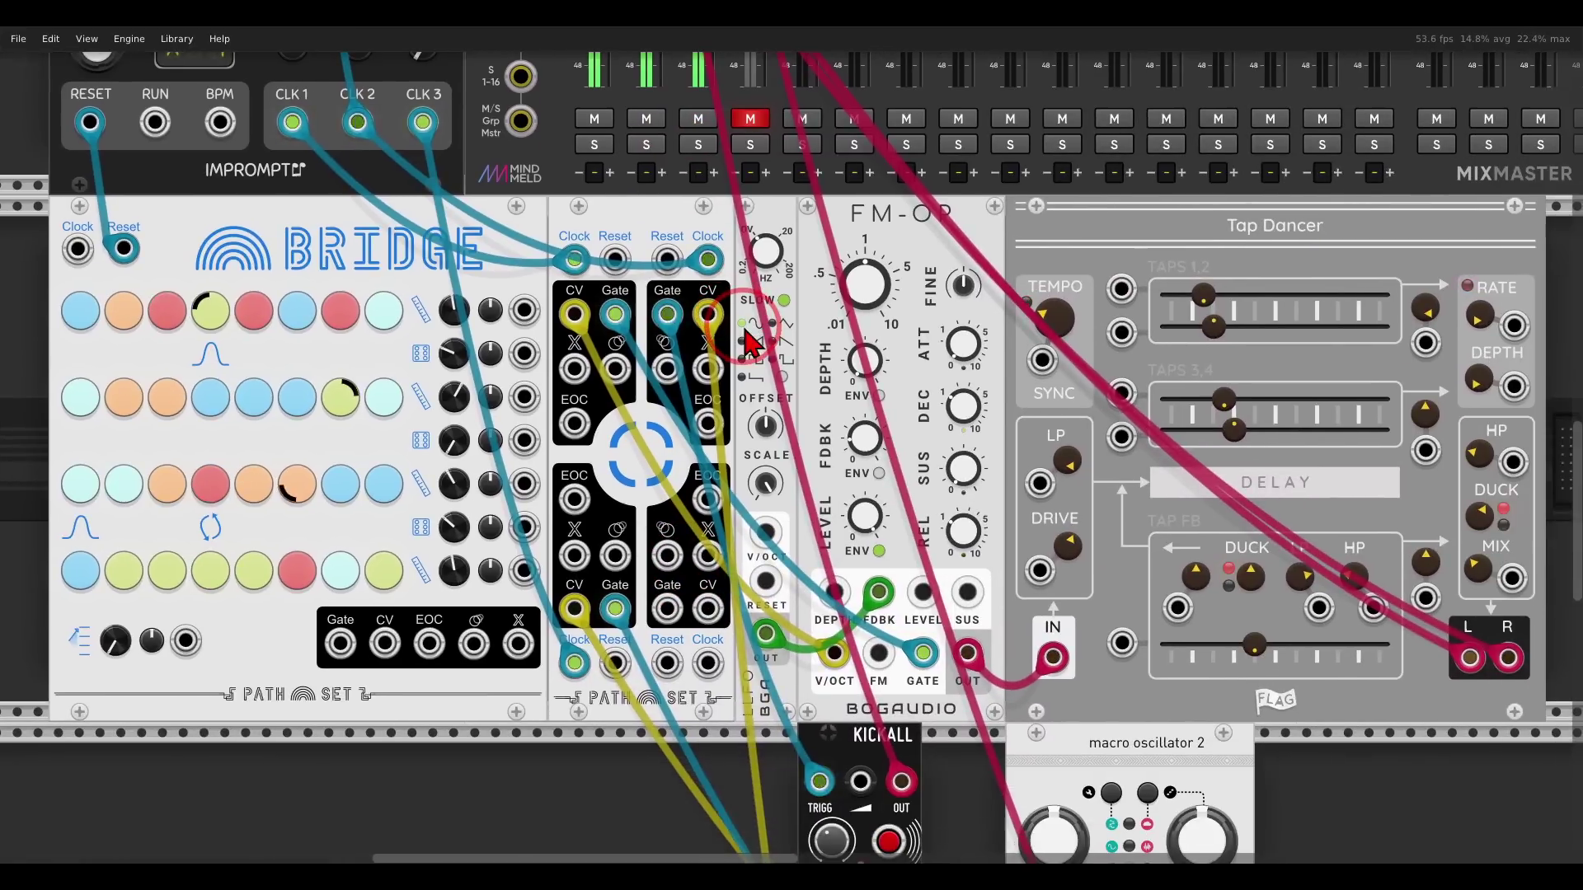
- Add a Randomizer Expander to the upper Bridge that drives the Instruō neóni
{"action": "scroll", "coordinate": [808, 396], "scroll_direction": "down", "scroll_amount": 2}
{"action": "scroll", "coordinate": [783, 351], "scroll_direction": "down", "scroll_amount": 1}
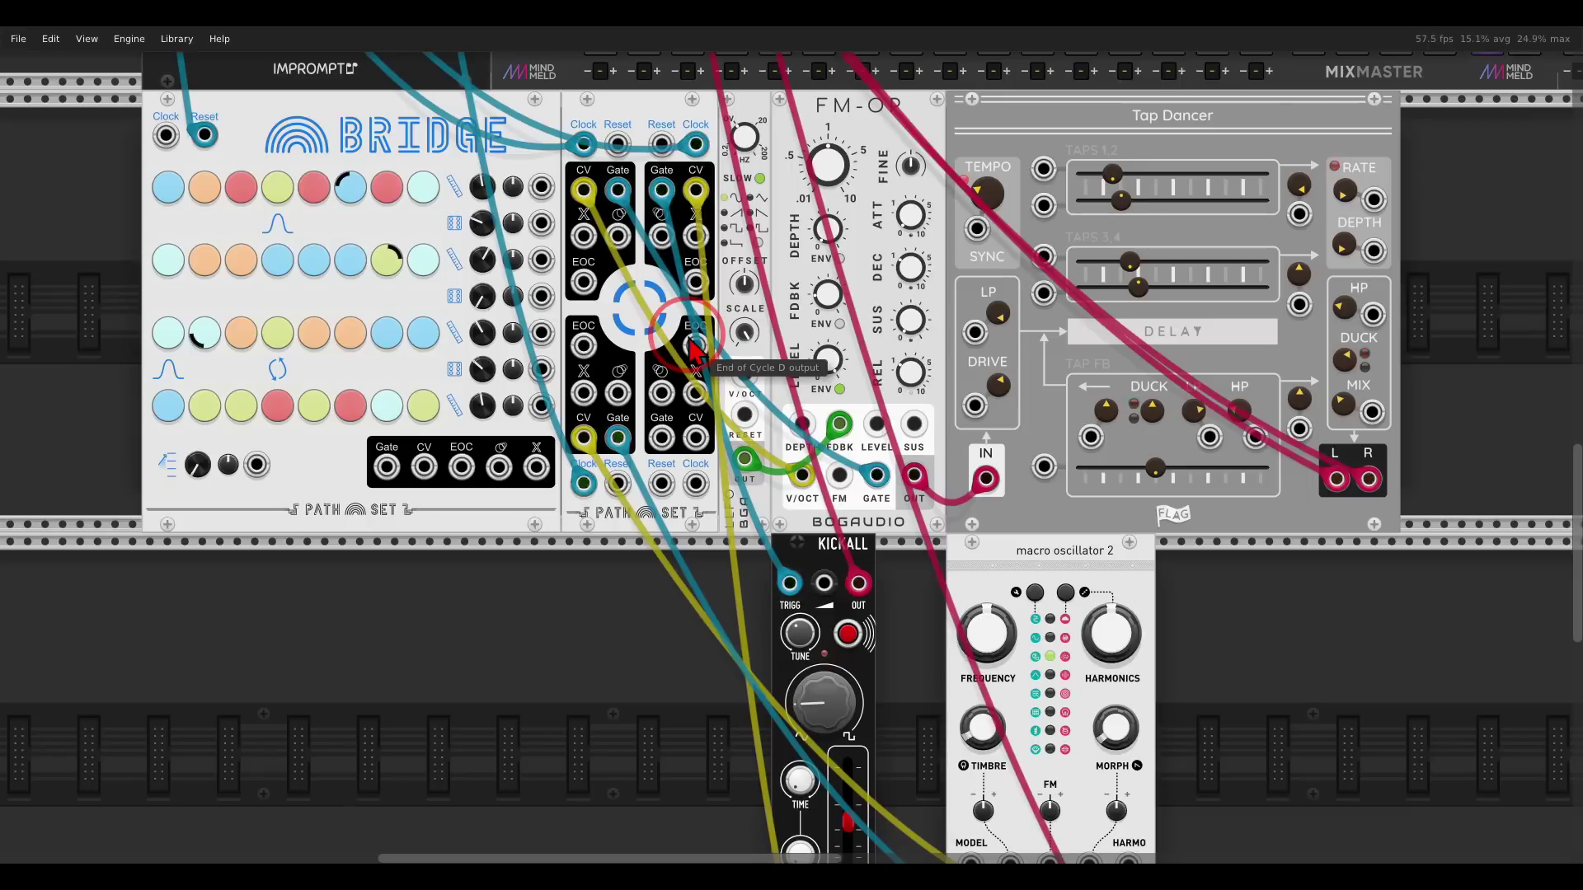
{"action": "scroll", "coordinate": [691, 346], "scroll_direction": "up", "scroll_amount": 10}
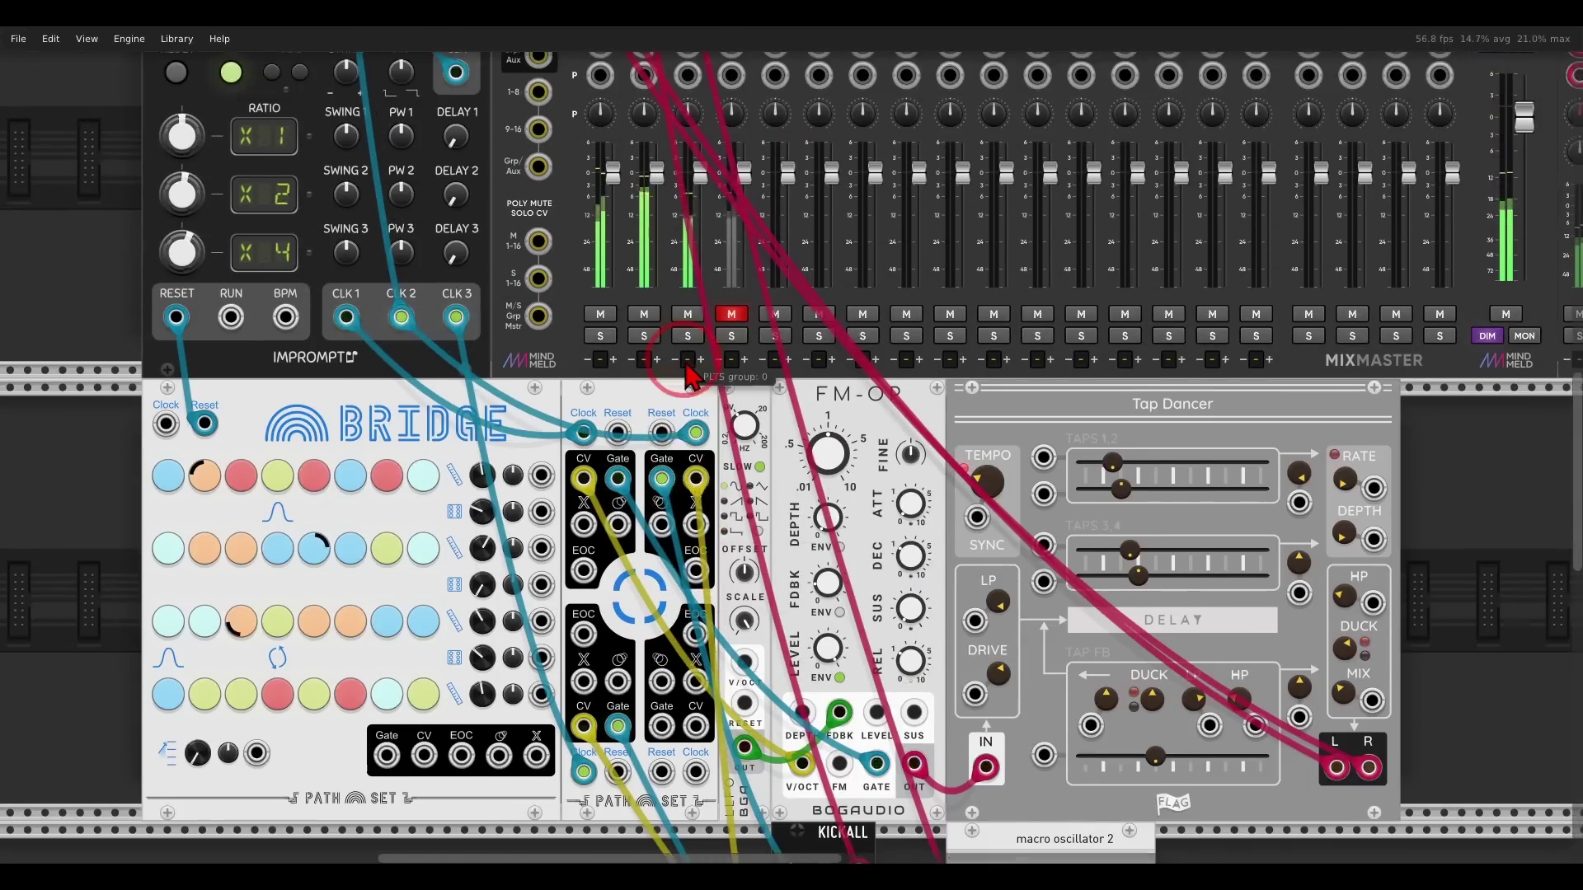
{"action": "scroll", "coordinate": [691, 375], "scroll_direction": "up", "scroll_amount": 8}
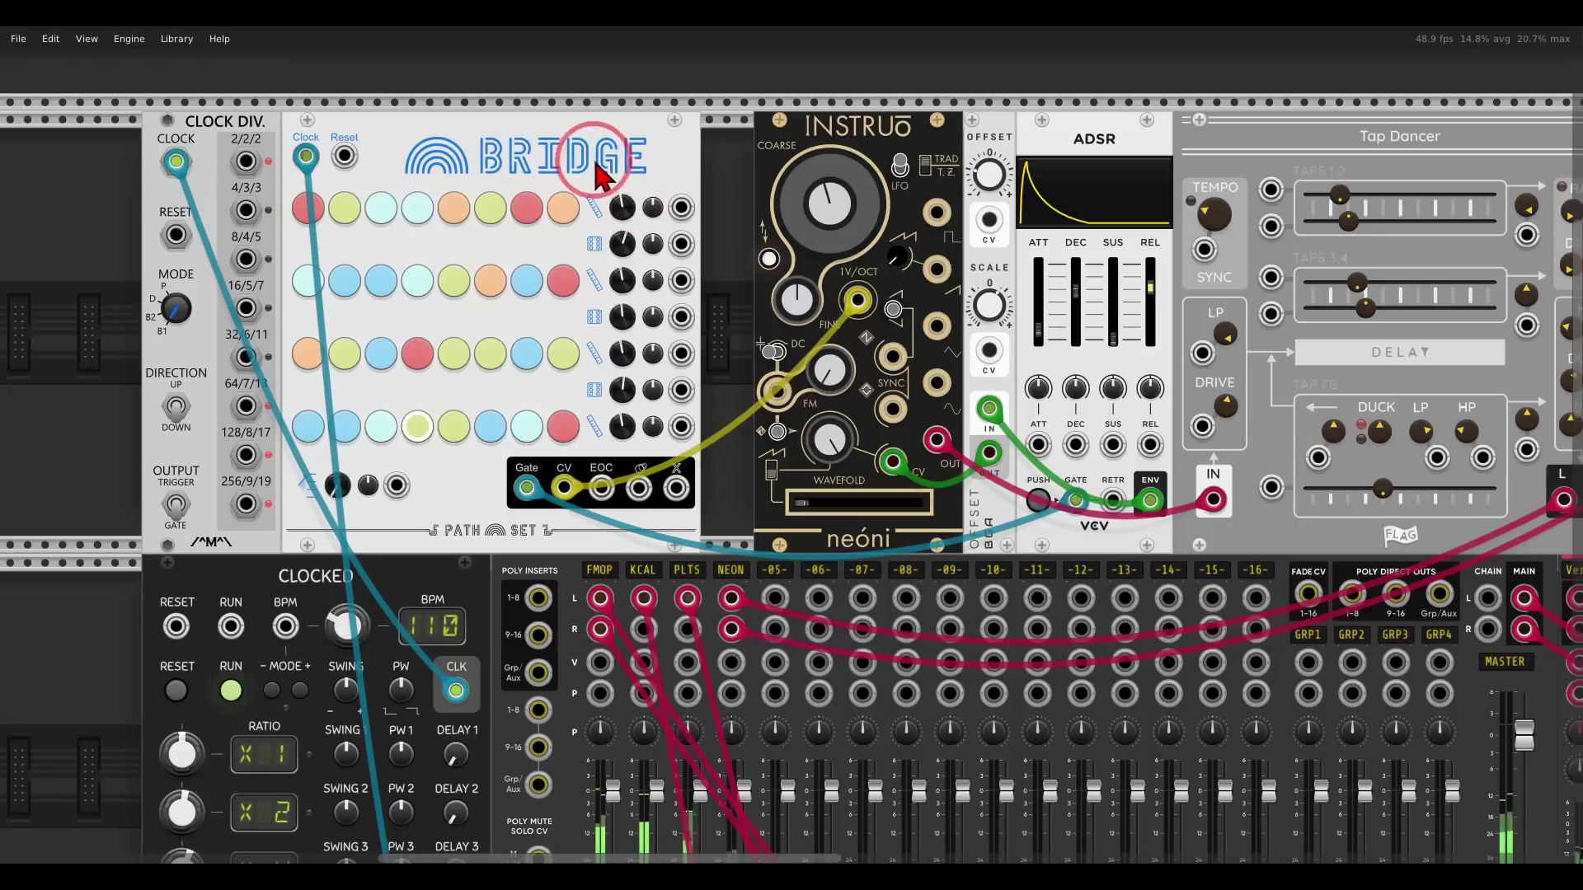
{"action": "right_click", "coordinate": [592, 169]}
{"action": "mouse_move", "coordinate": [627, 510]}
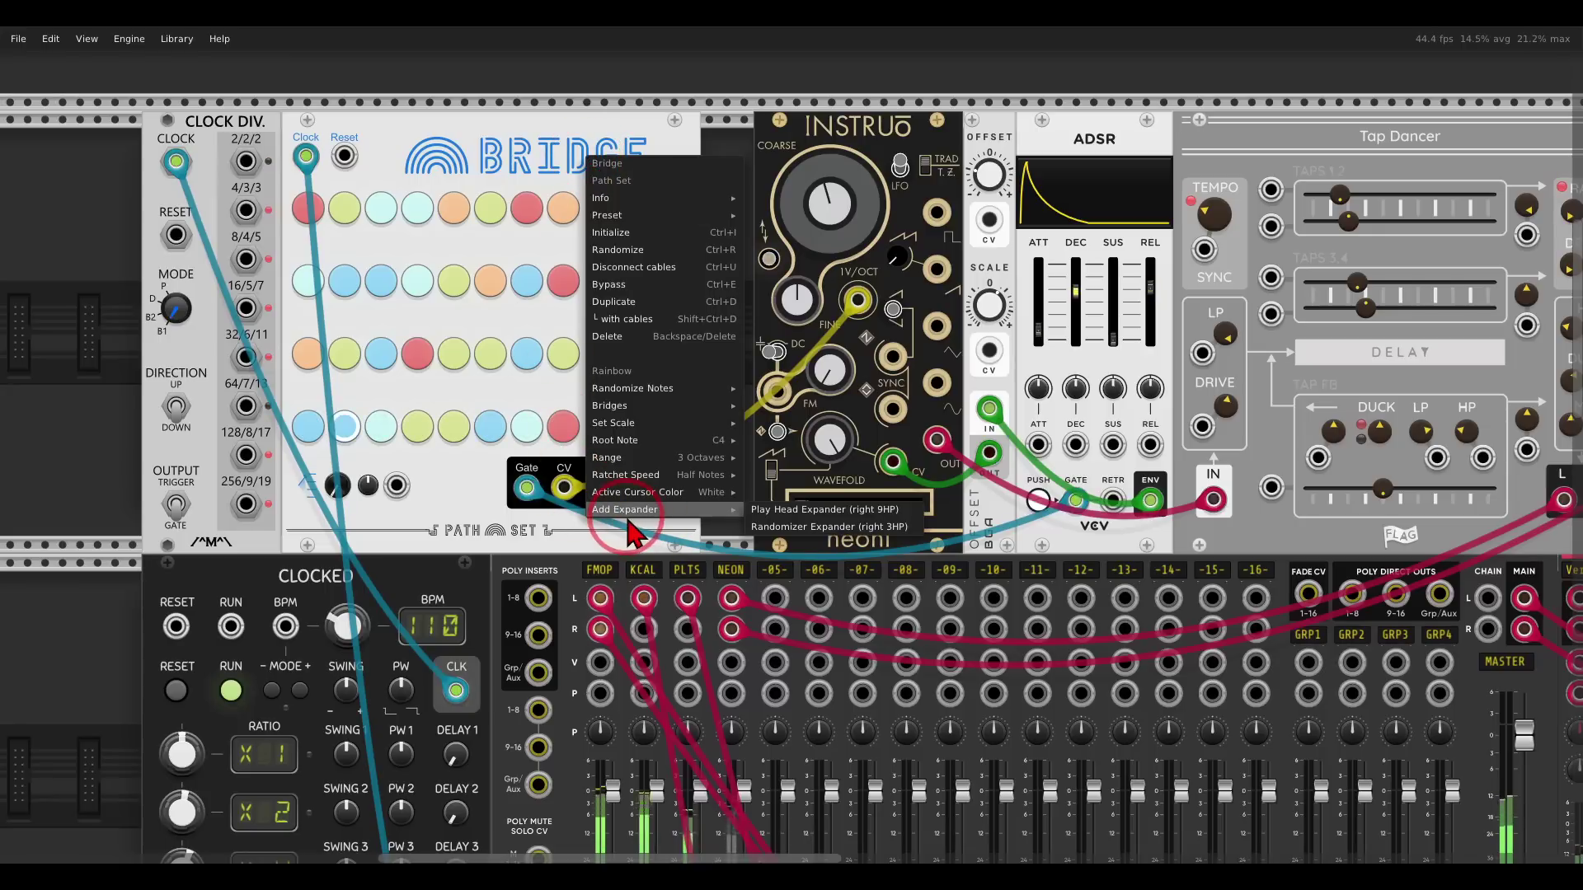
{"action": "left_click", "coordinate": [772, 530]}
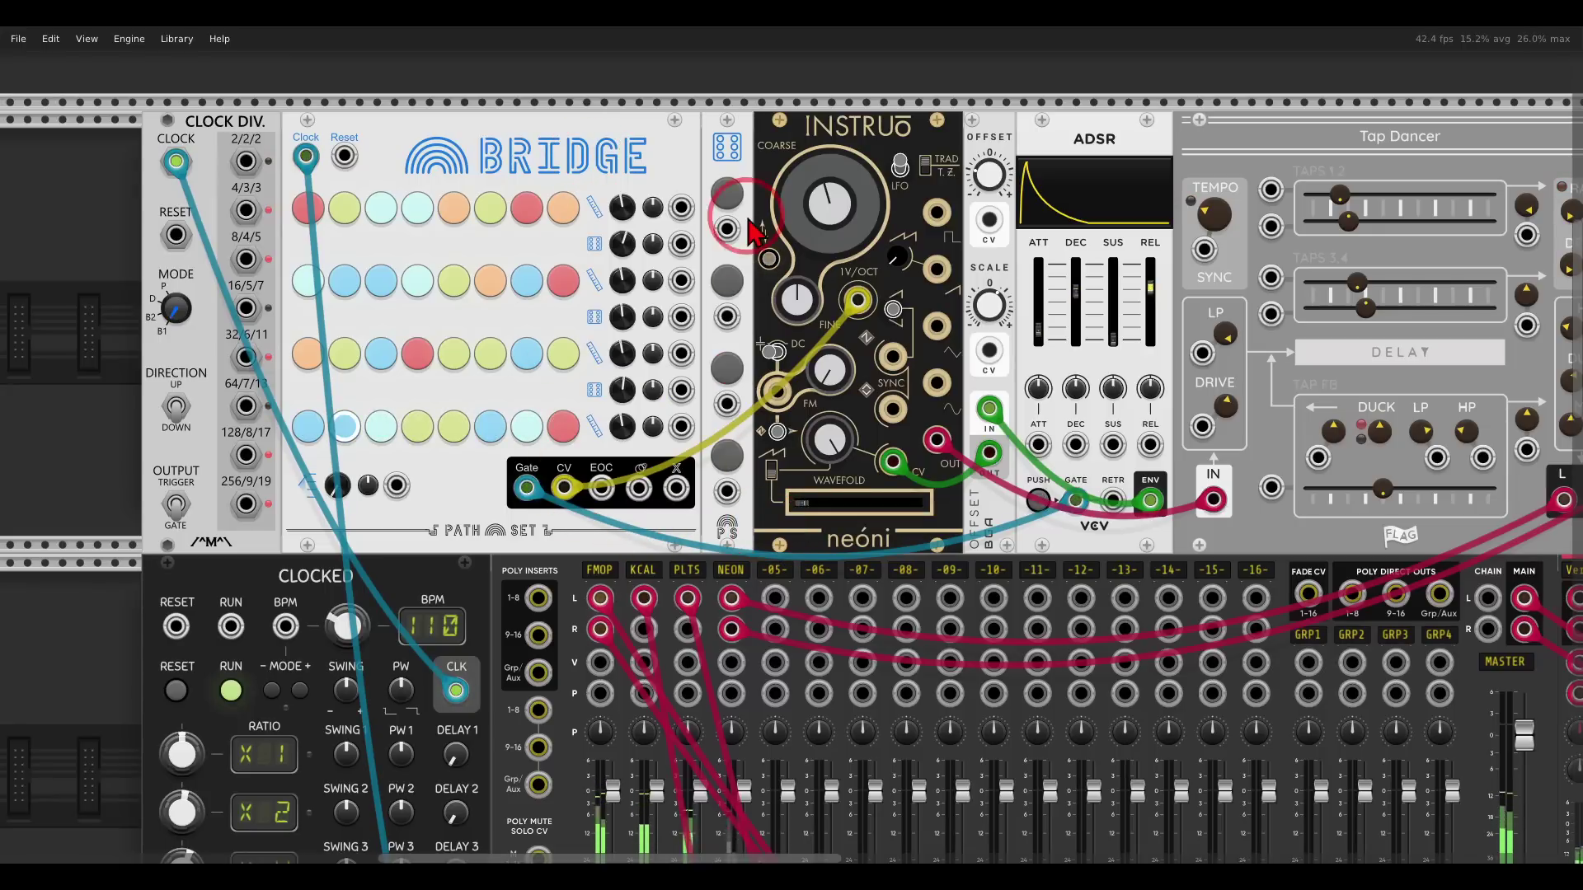
- Unmute and solo the NEON channel in the mixer
{"action": "scroll", "coordinate": [746, 478], "scroll_direction": "down", "scroll_amount": 5}
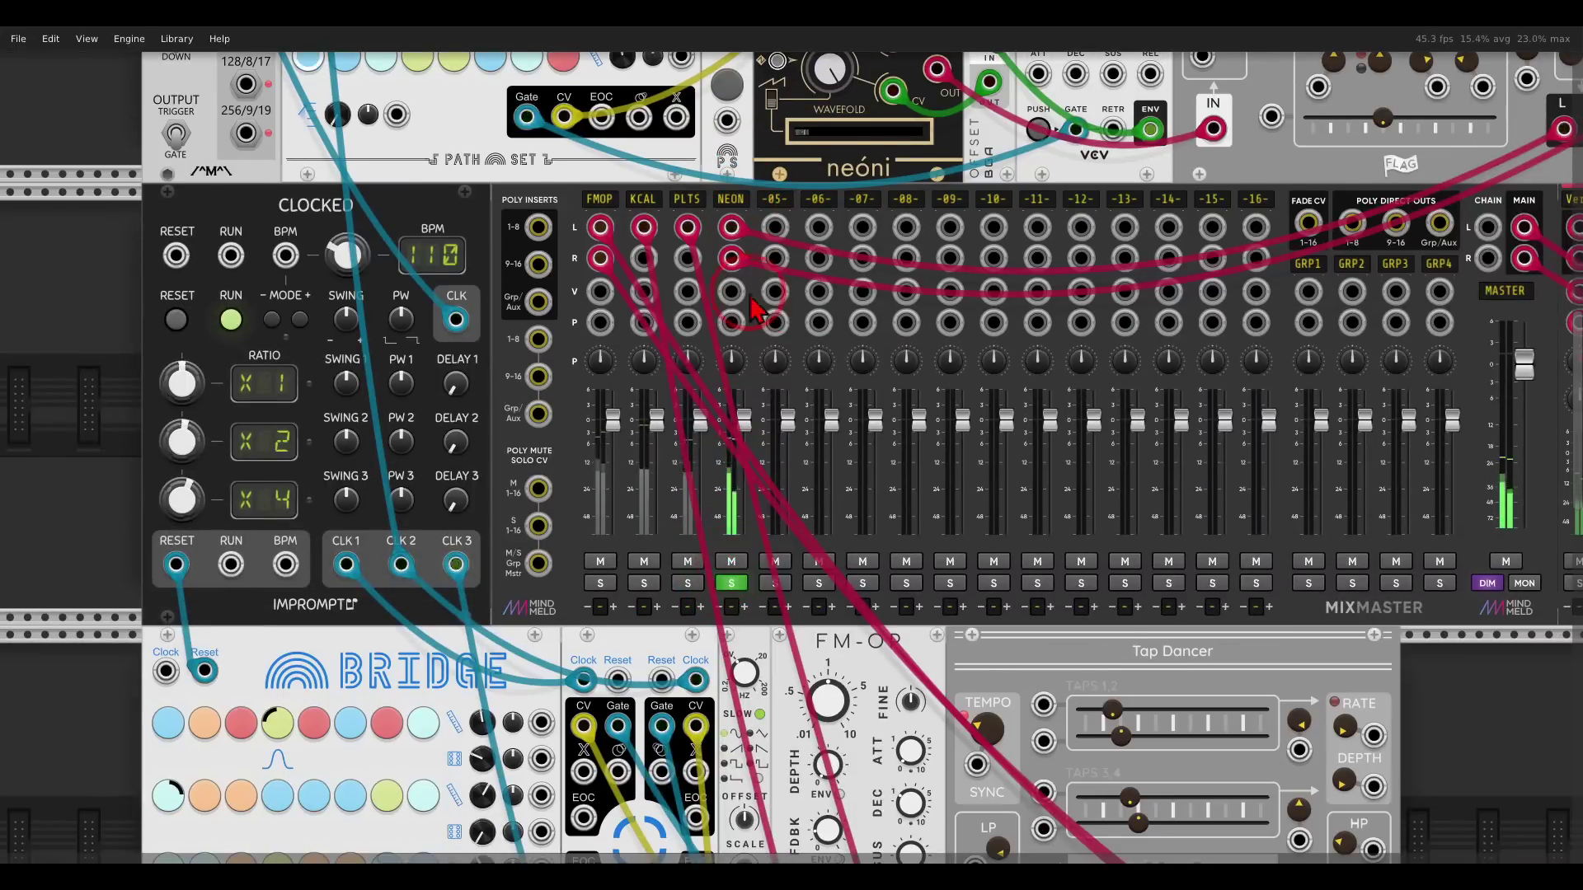
{"action": "scroll", "coordinate": [755, 306], "scroll_direction": "up", "scroll_amount": 4}
{"action": "scroll", "coordinate": [754, 307], "scroll_direction": "up", "scroll_amount": 3}
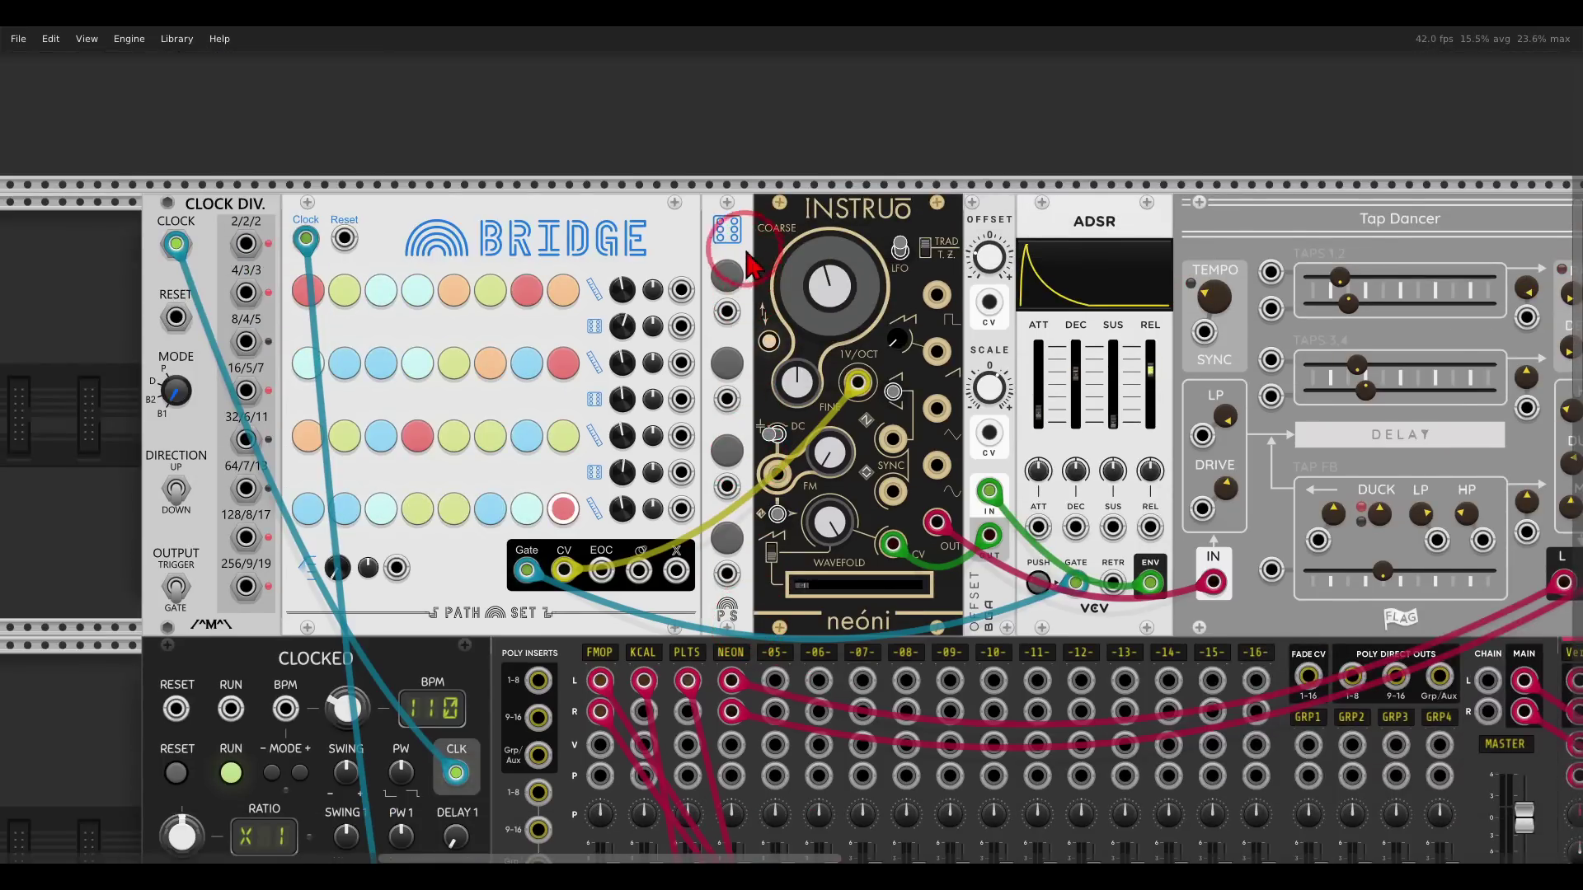
- Open Randomize A's target selection on the Randomizer Expander and exclude steps 1 to 3 of rows A and B
{"action": "scroll", "coordinate": [647, 230], "scroll_direction": "left", "scroll_amount": 2}
{"action": "scroll", "coordinate": [647, 230], "scroll_direction": "down", "scroll_amount": 1}
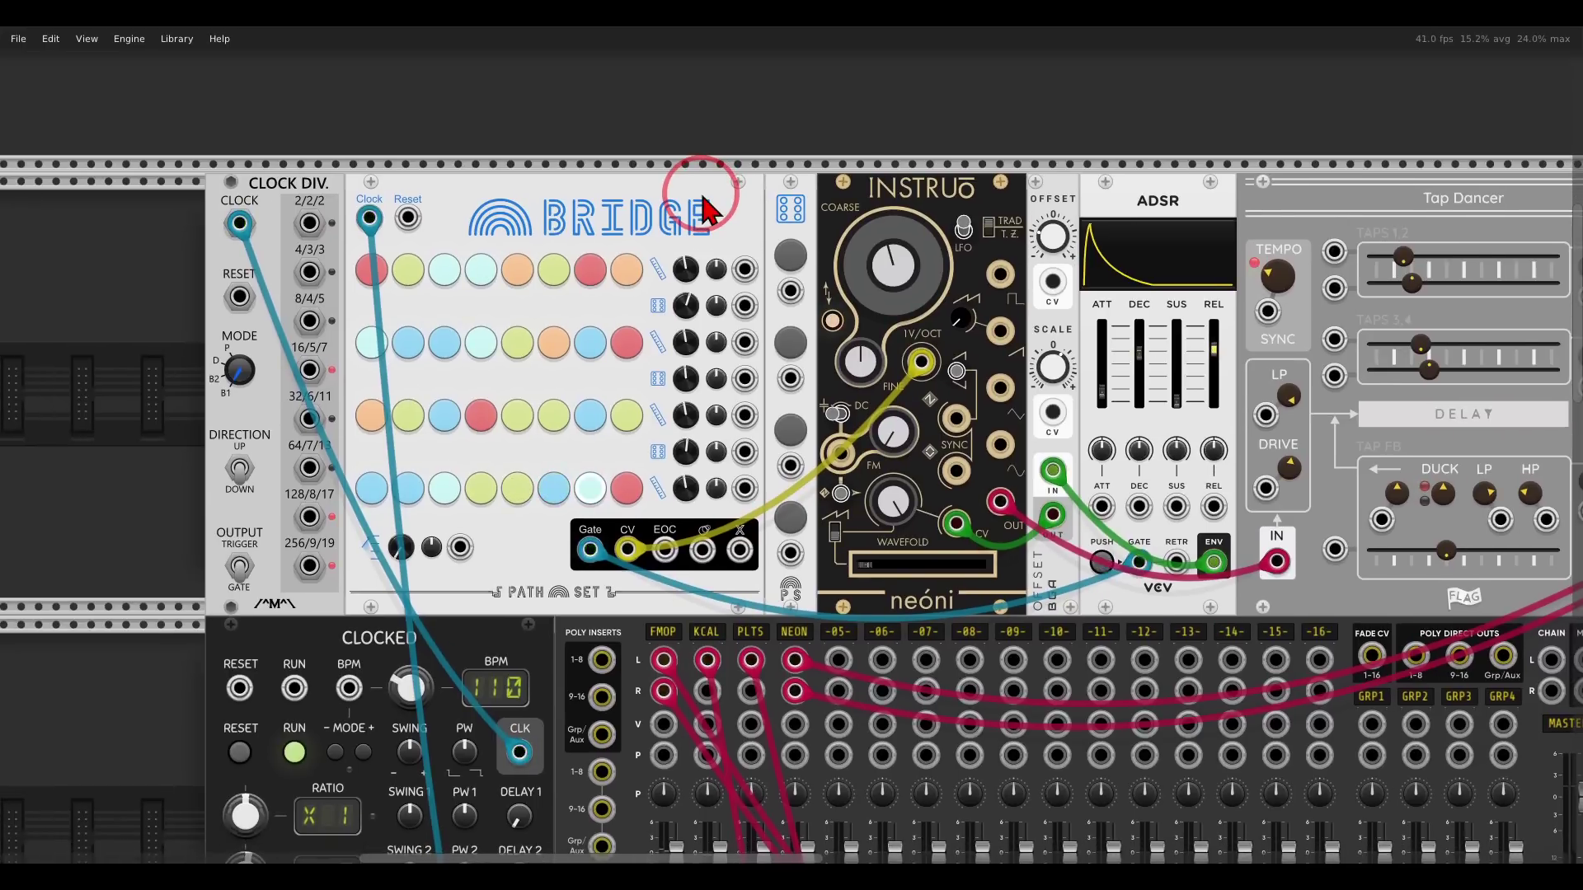
{"action": "mouse_move", "coordinate": [755, 221]}
{"action": "left_mouse_down"}
{"action": "mouse_move", "coordinate": [792, 242]}
{"action": "mouse_move", "coordinate": [809, 188]}
{"action": "left_mouse_up"}
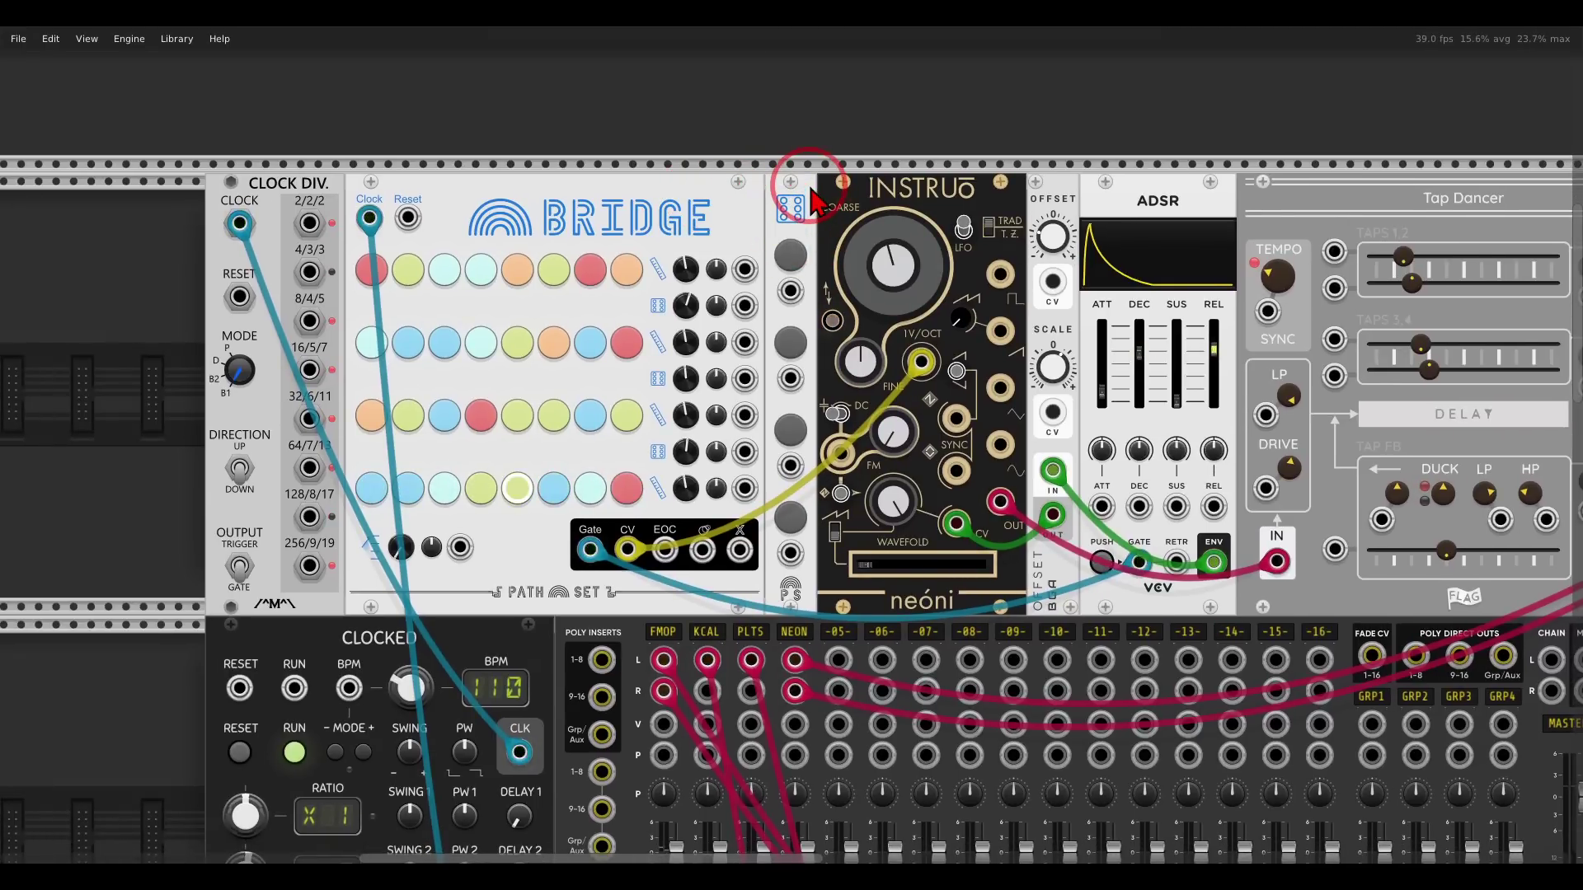
{"action": "left_click", "coordinate": [792, 264]}
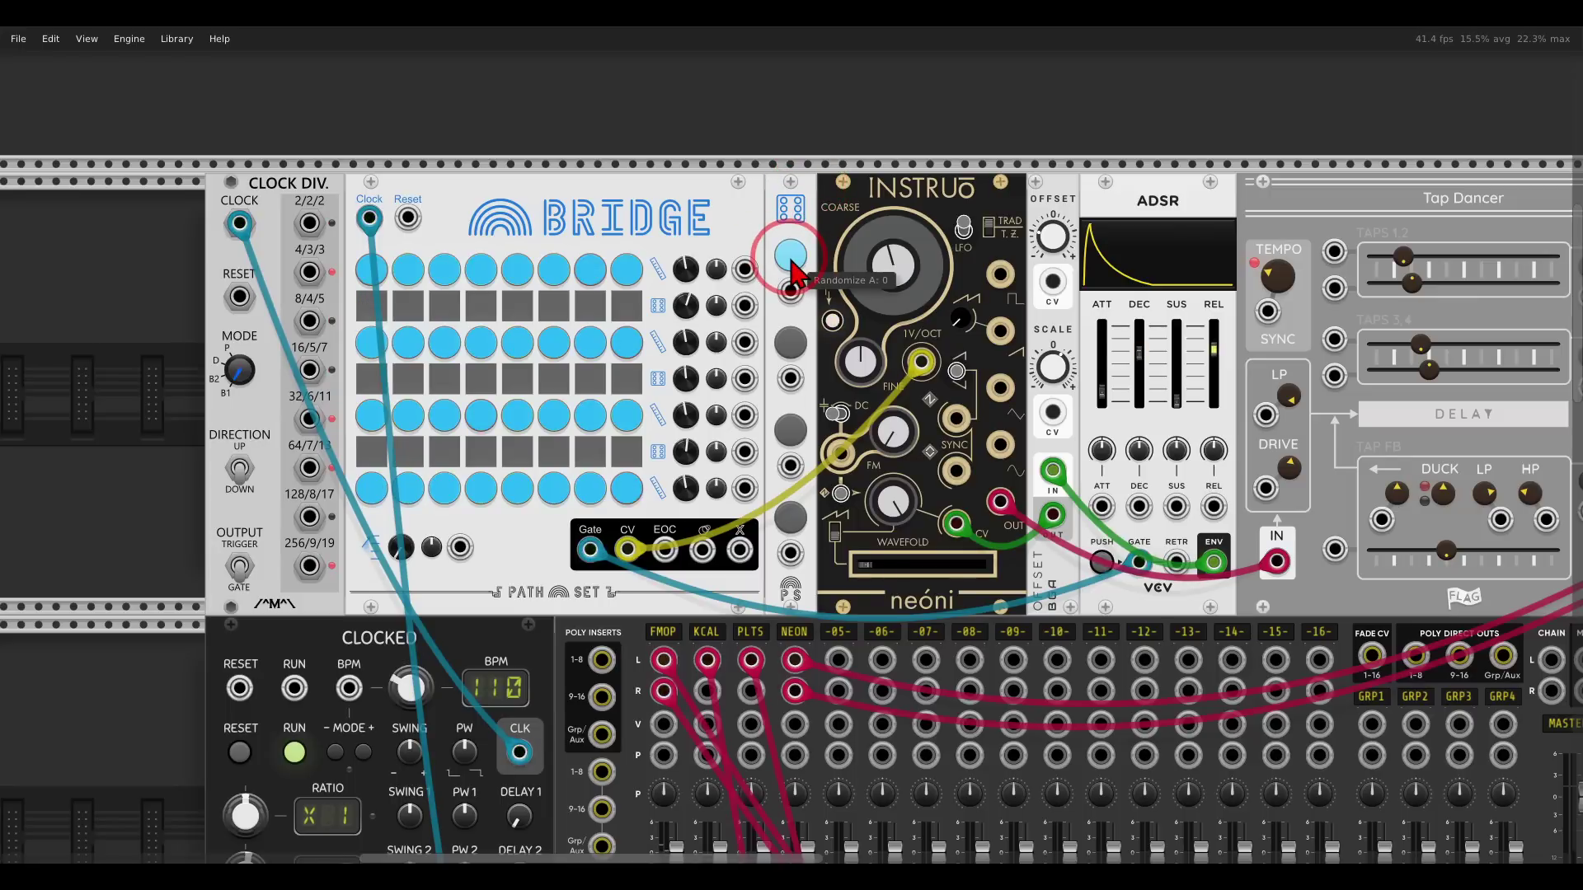
{"action": "left_click", "coordinate": [371, 269]}
{"action": "left_click", "coordinate": [371, 342]}
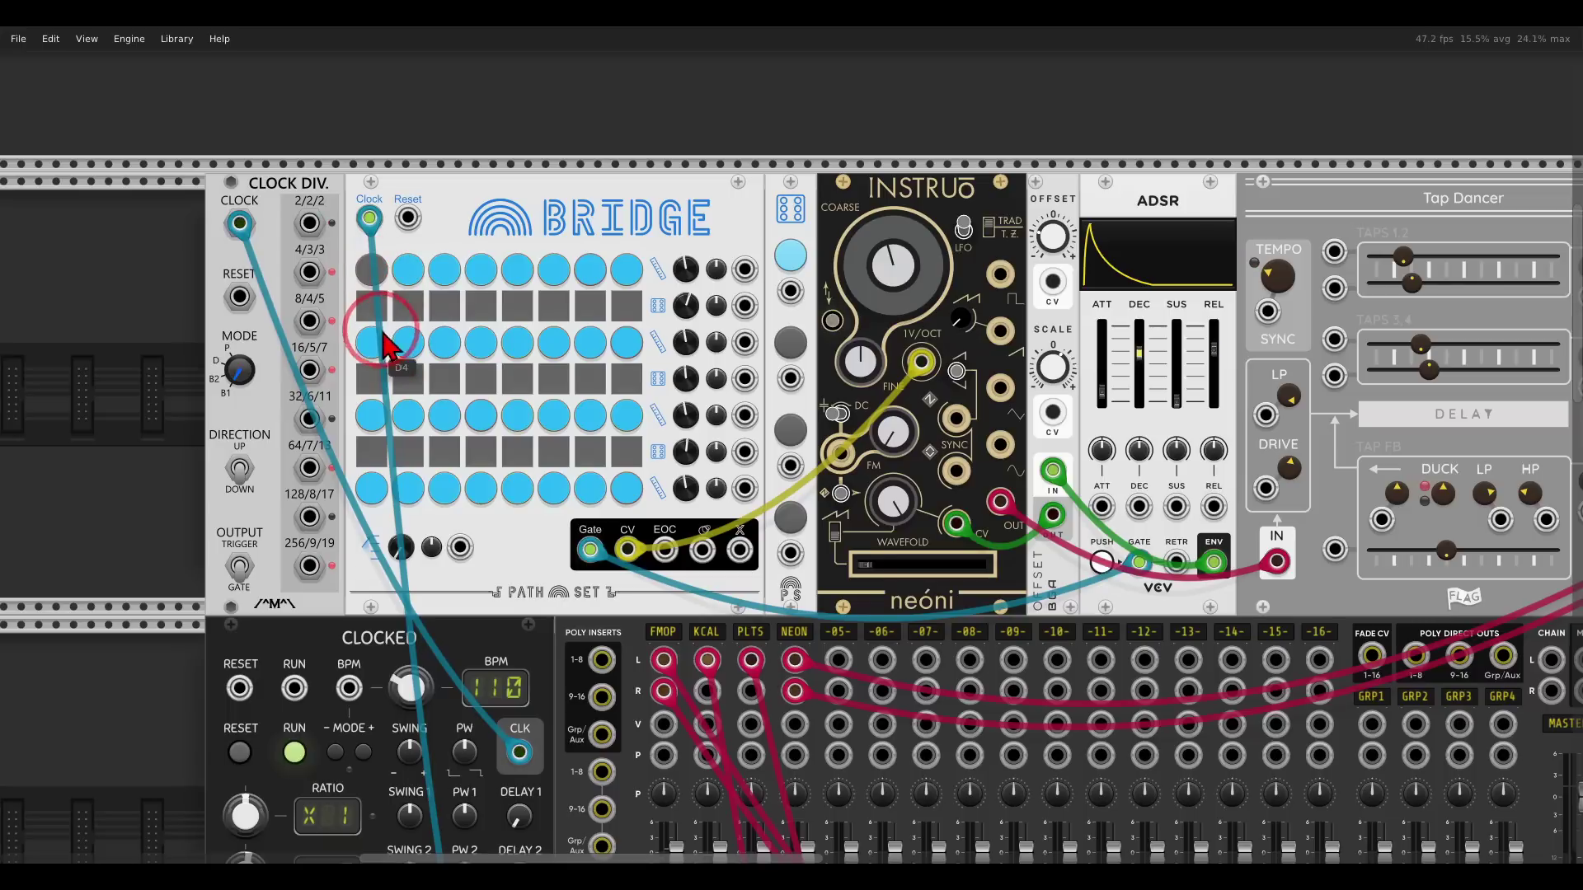
{"action": "left_click", "coordinate": [408, 342]}
{"action": "left_click", "coordinate": [408, 270]}
{"action": "left_click", "coordinate": [445, 270]}
{"action": "left_click", "coordinate": [445, 342]}
- Exclude steps 1 to 3 of rows C and D from the Randomize A targets
{"action": "left_click", "coordinate": [371, 415]}
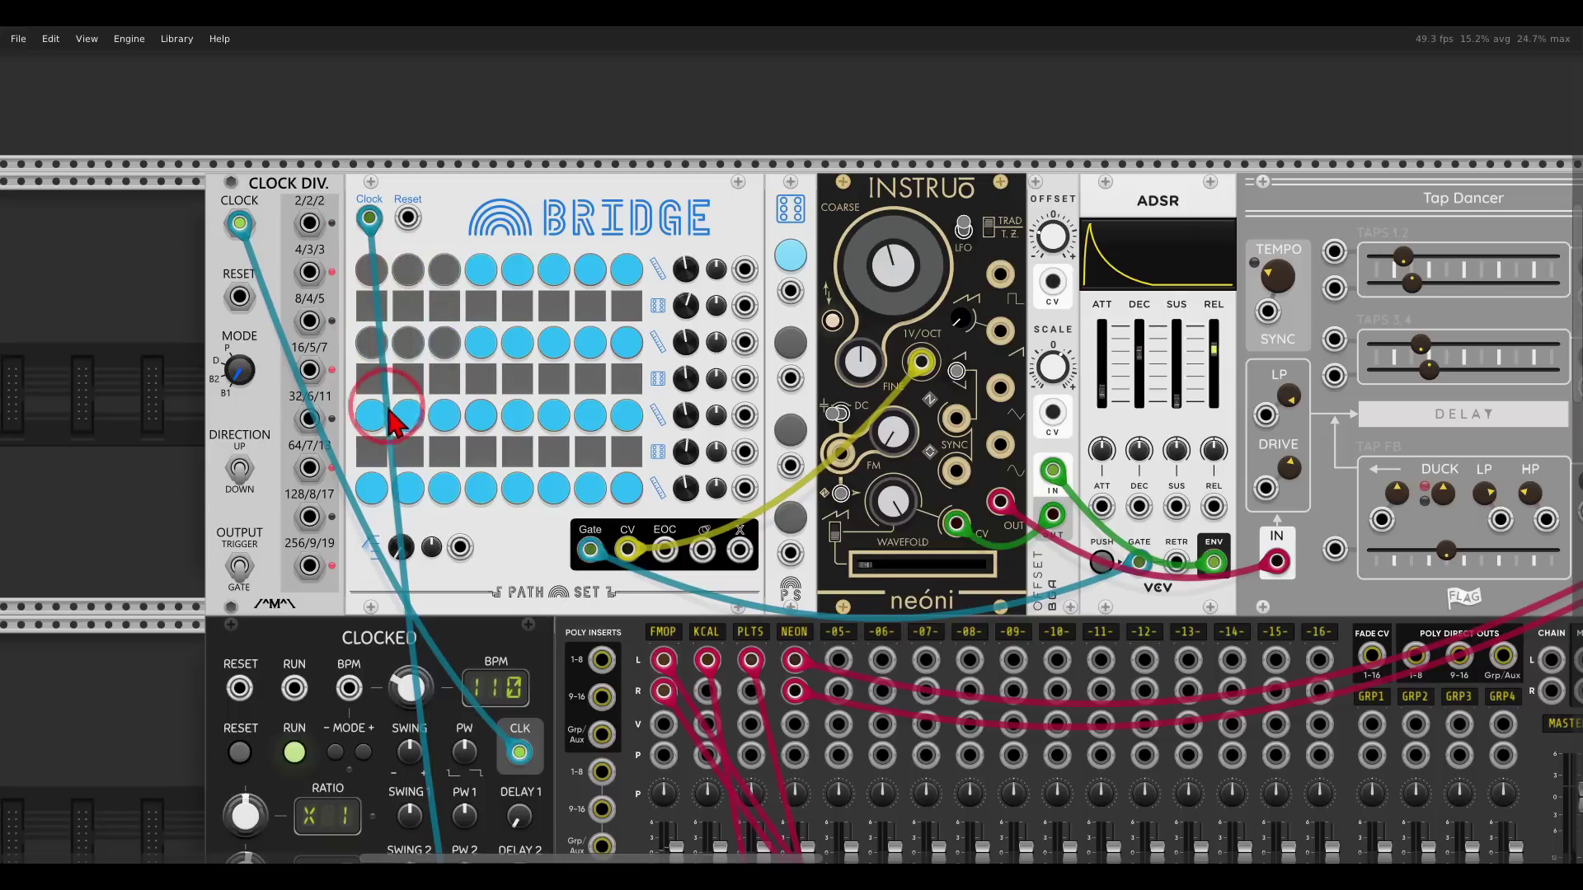
{"action": "left_click", "coordinate": [409, 415]}
{"action": "left_click", "coordinate": [445, 414]}
{"action": "left_click", "coordinate": [371, 488]}
{"action": "left_click", "coordinate": [408, 488]}
{"action": "left_click", "coordinate": [445, 488]}
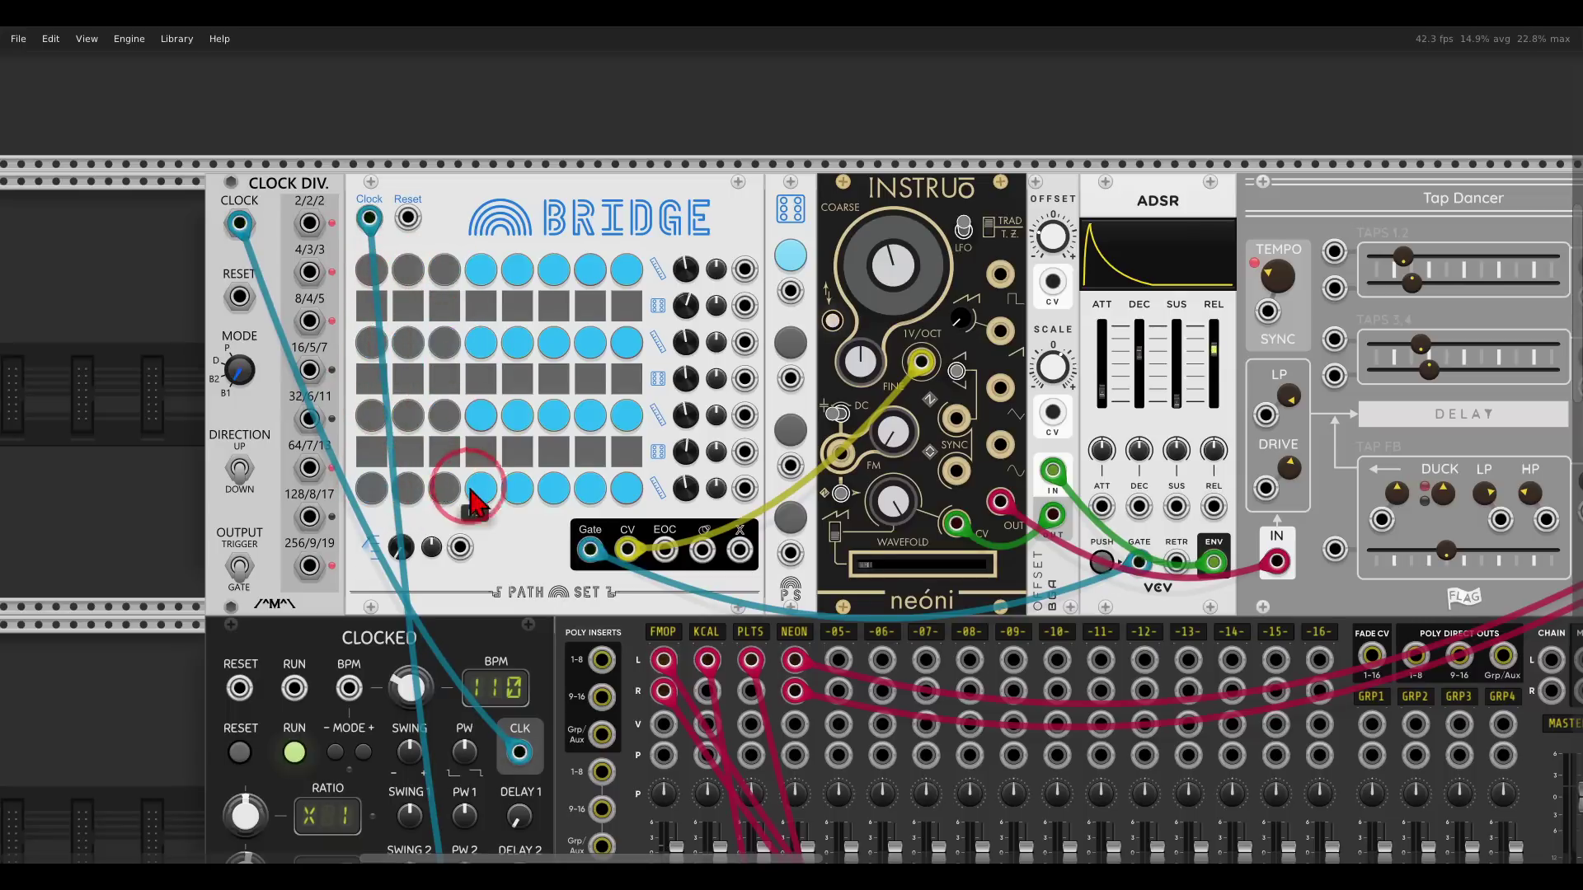
- Exclude steps 4 to 8 of rows D and C from the Randomize A targets
{"action": "left_click", "coordinate": [481, 488]}
{"action": "left_click", "coordinate": [517, 488]}
{"action": "left_click", "coordinate": [554, 488]}
{"action": "left_click", "coordinate": [590, 488]}
{"action": "left_click", "coordinate": [627, 489]}
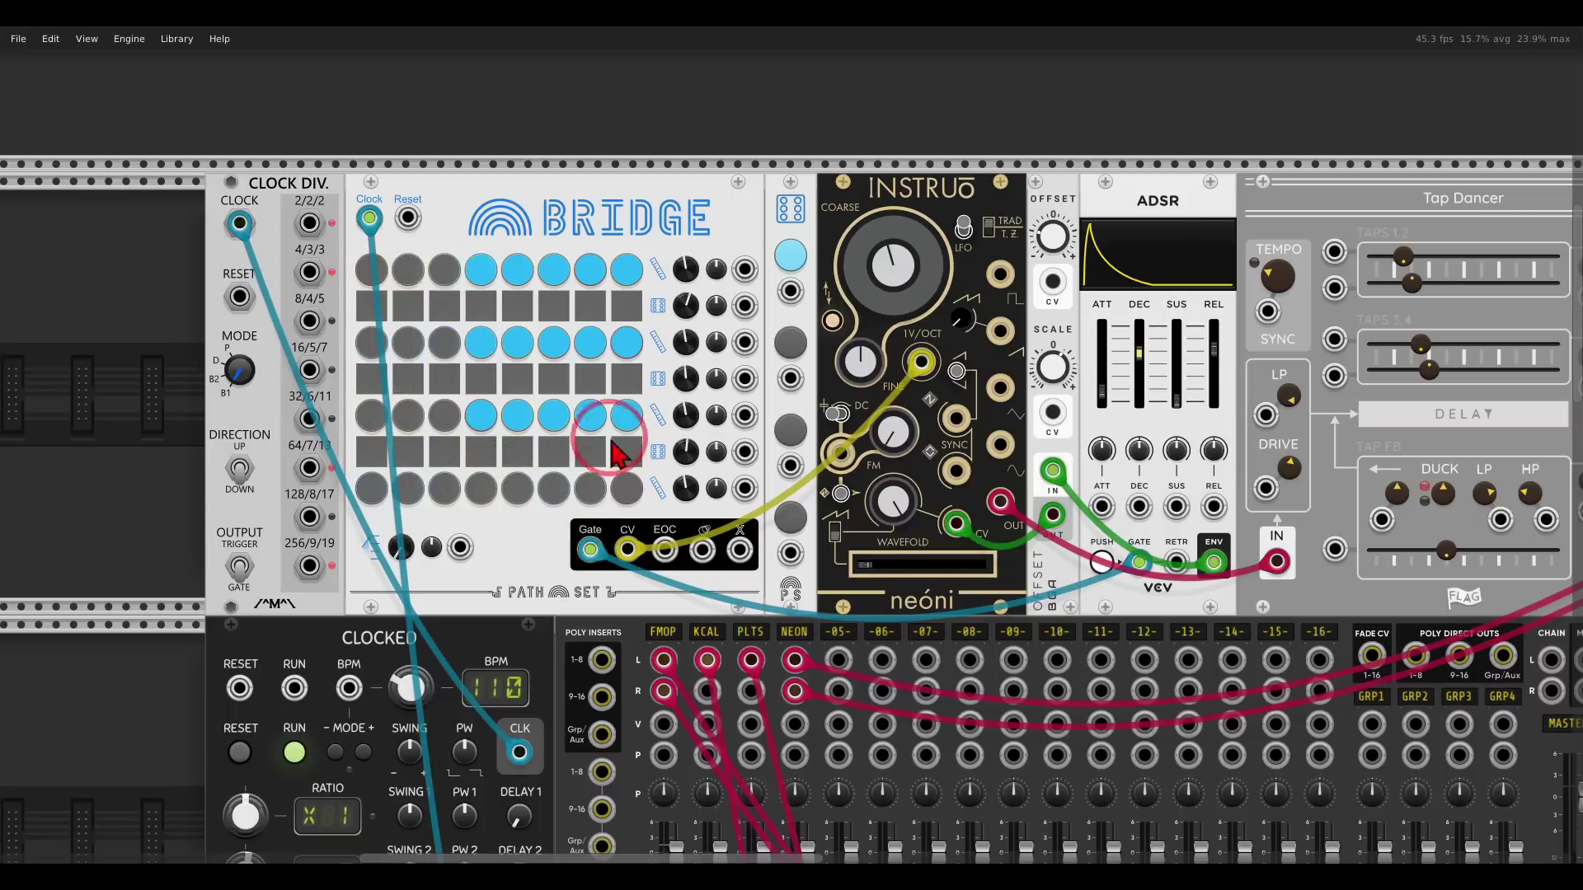
{"action": "left_click", "coordinate": [626, 415]}
{"action": "left_click", "coordinate": [591, 415]}
{"action": "left_click", "coordinate": [554, 415]}
{"action": "left_click", "coordinate": [517, 415]}
{"action": "left_click", "coordinate": [481, 414]}
- Exclude steps 4 to 8 of row B and steps 4 and 5 of row A from the Randomize A targets
{"action": "left_click", "coordinate": [480, 342]}
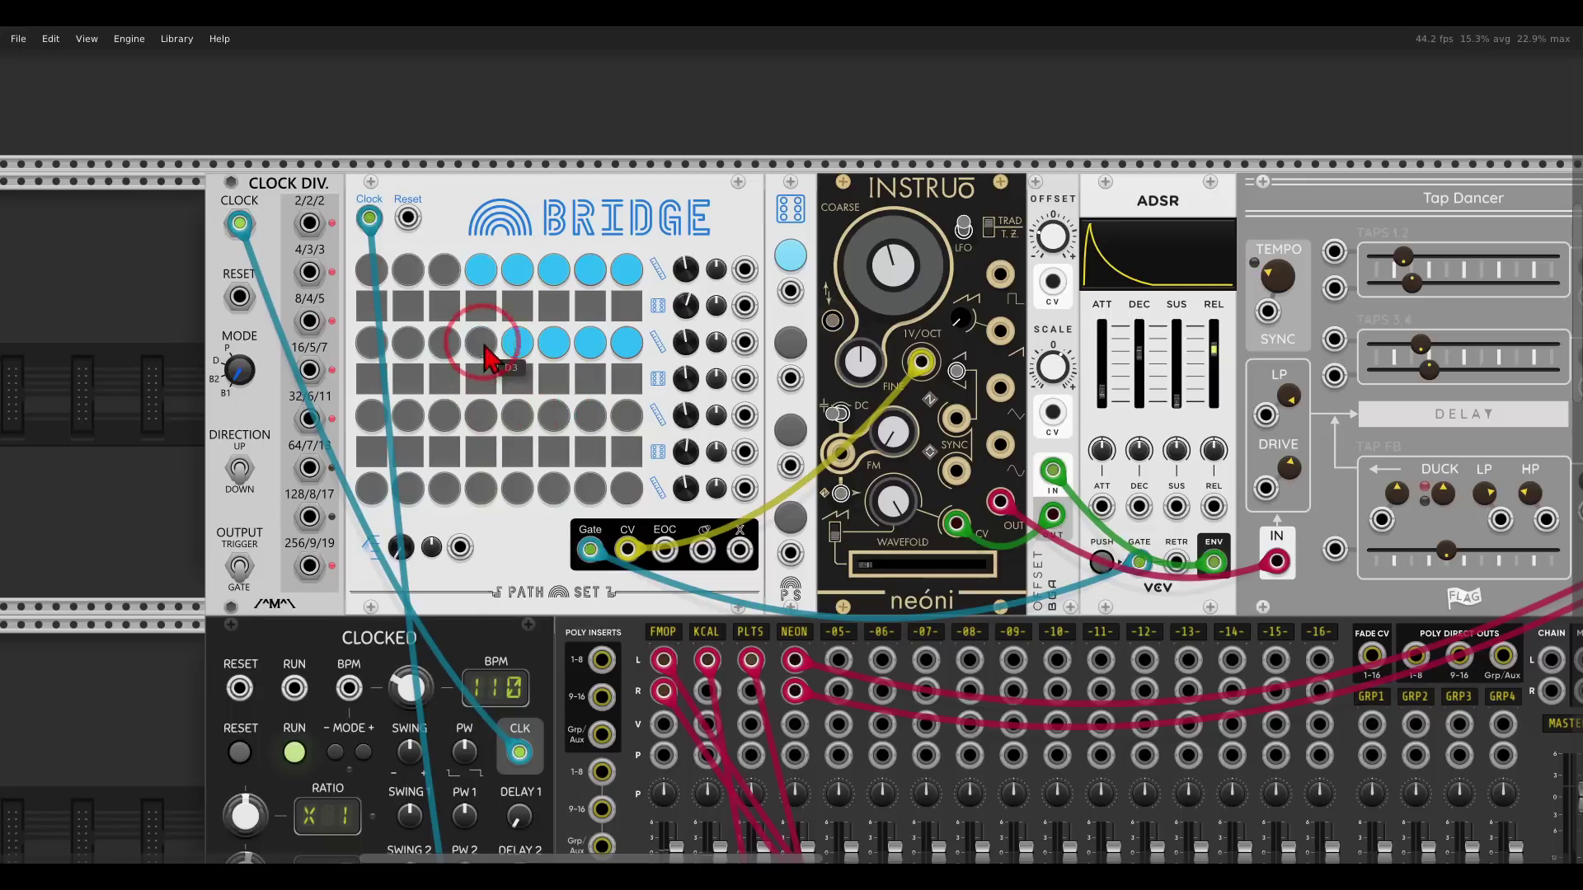
{"action": "left_click", "coordinate": [517, 342]}
{"action": "left_click", "coordinate": [553, 342]}
{"action": "left_click", "coordinate": [590, 342]}
{"action": "left_click", "coordinate": [626, 343]}
{"action": "left_click", "coordinate": [481, 270]}
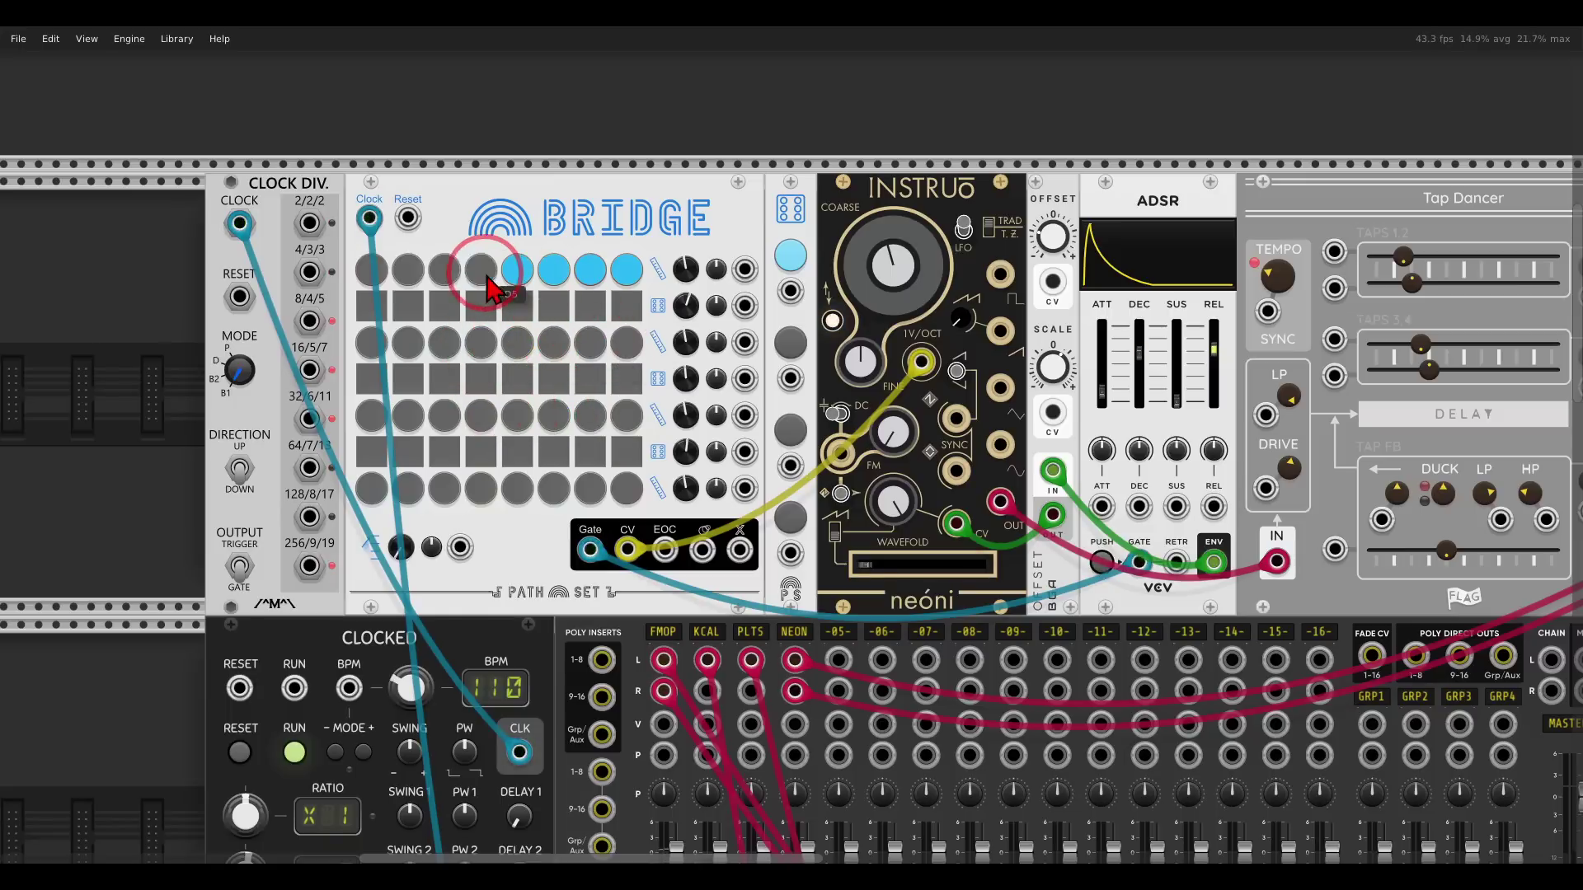
{"action": "left_click", "coordinate": [517, 269]}
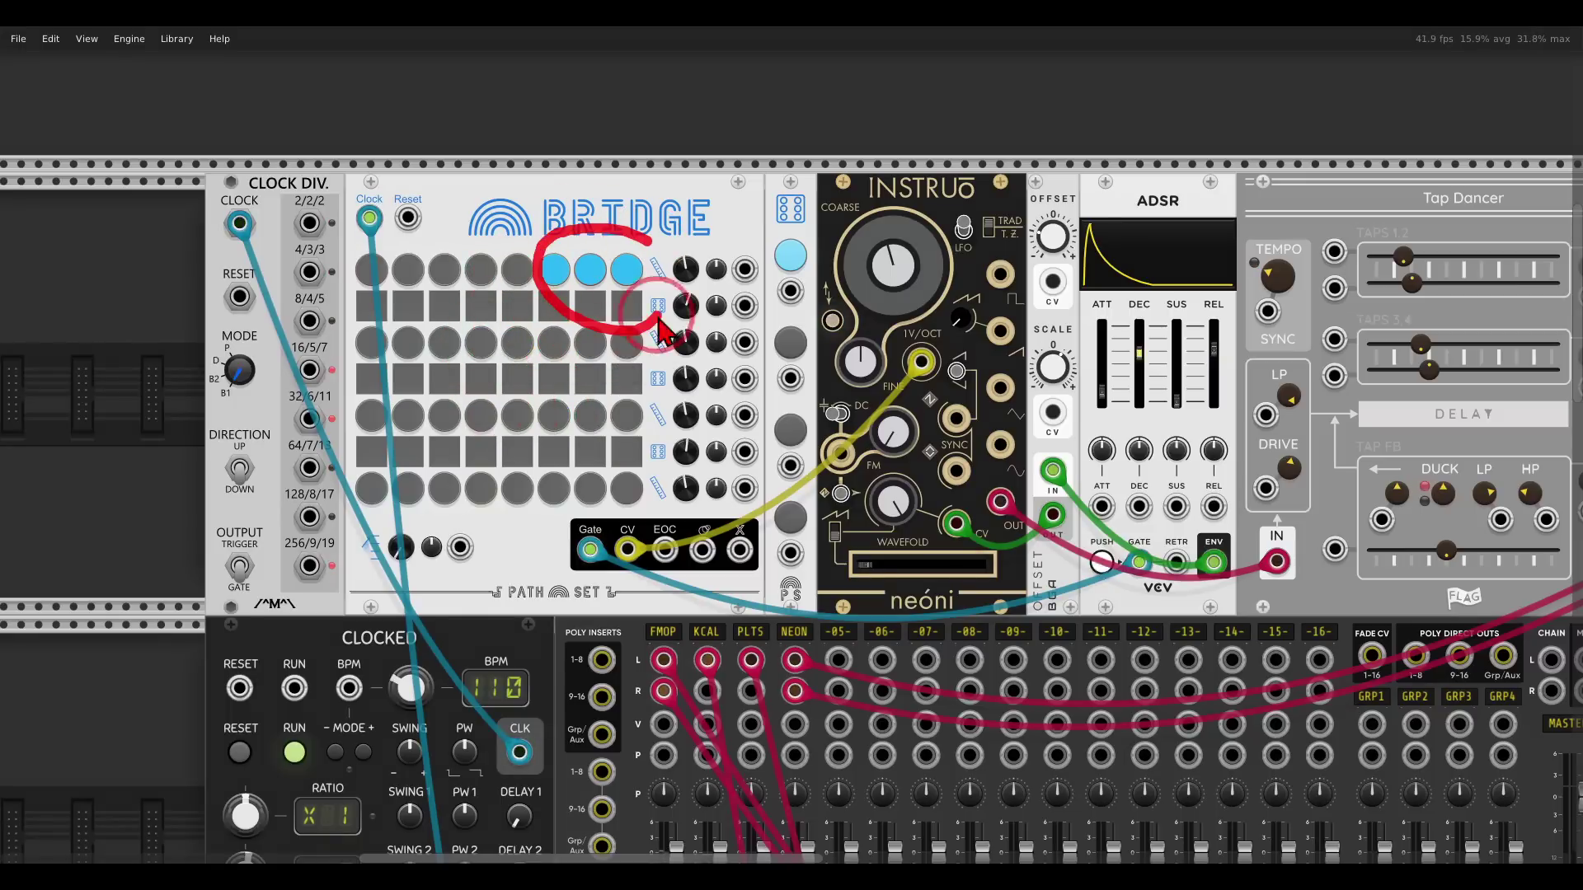
- Include the second and fifth bridges between rows A and B in Randomize A, close the selection and trigger the randomization
{"action": "left_click", "coordinate": [409, 313]}
{"action": "left_click", "coordinate": [515, 312]}
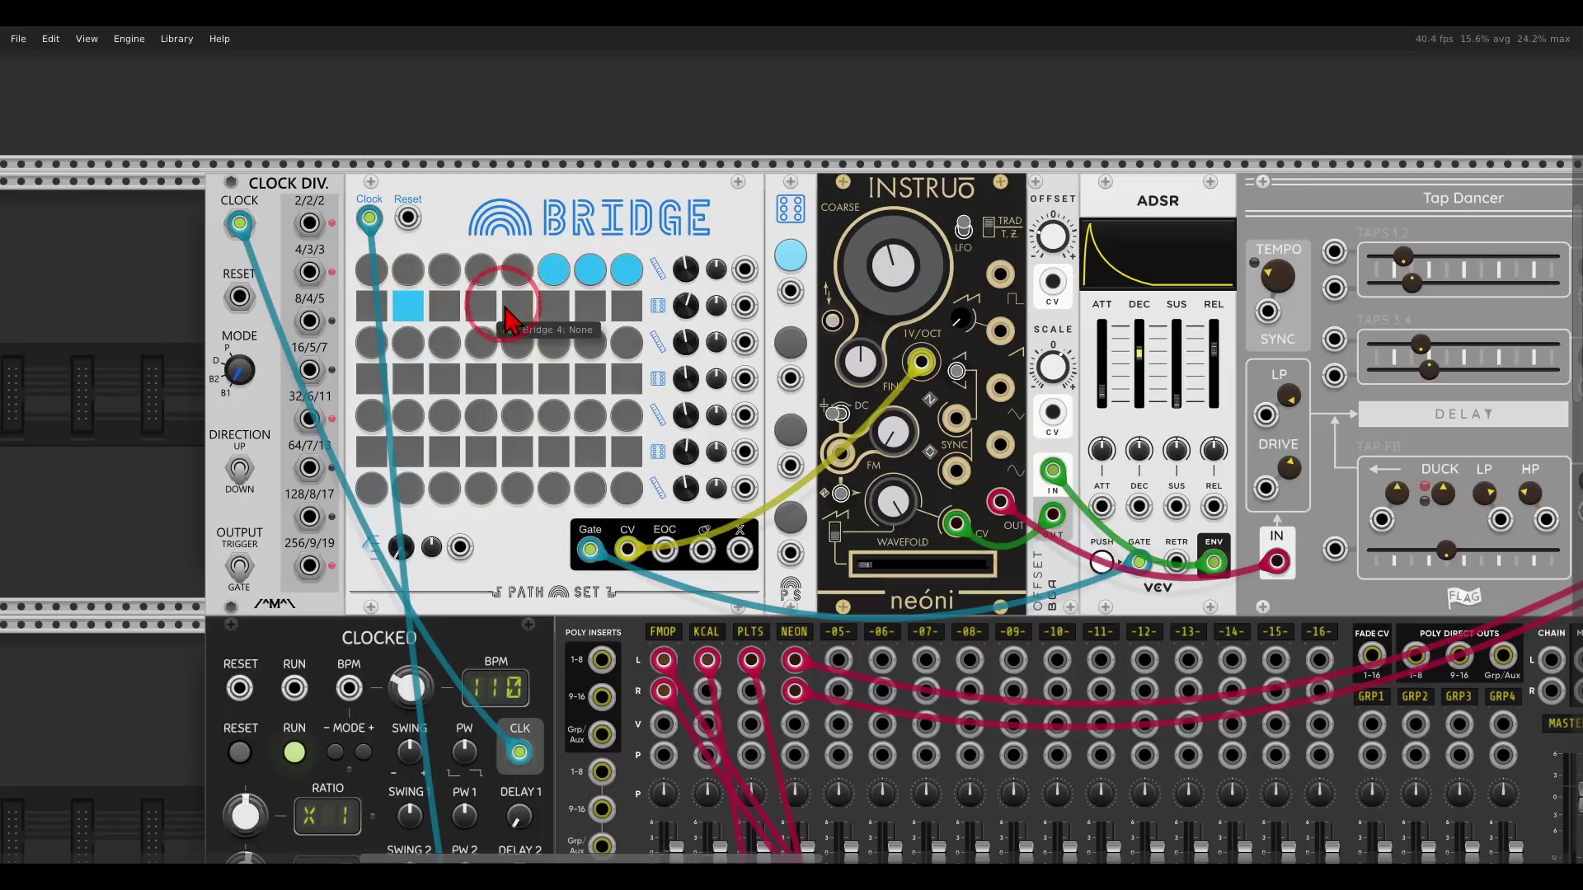
{"action": "left_click", "coordinate": [802, 262]}
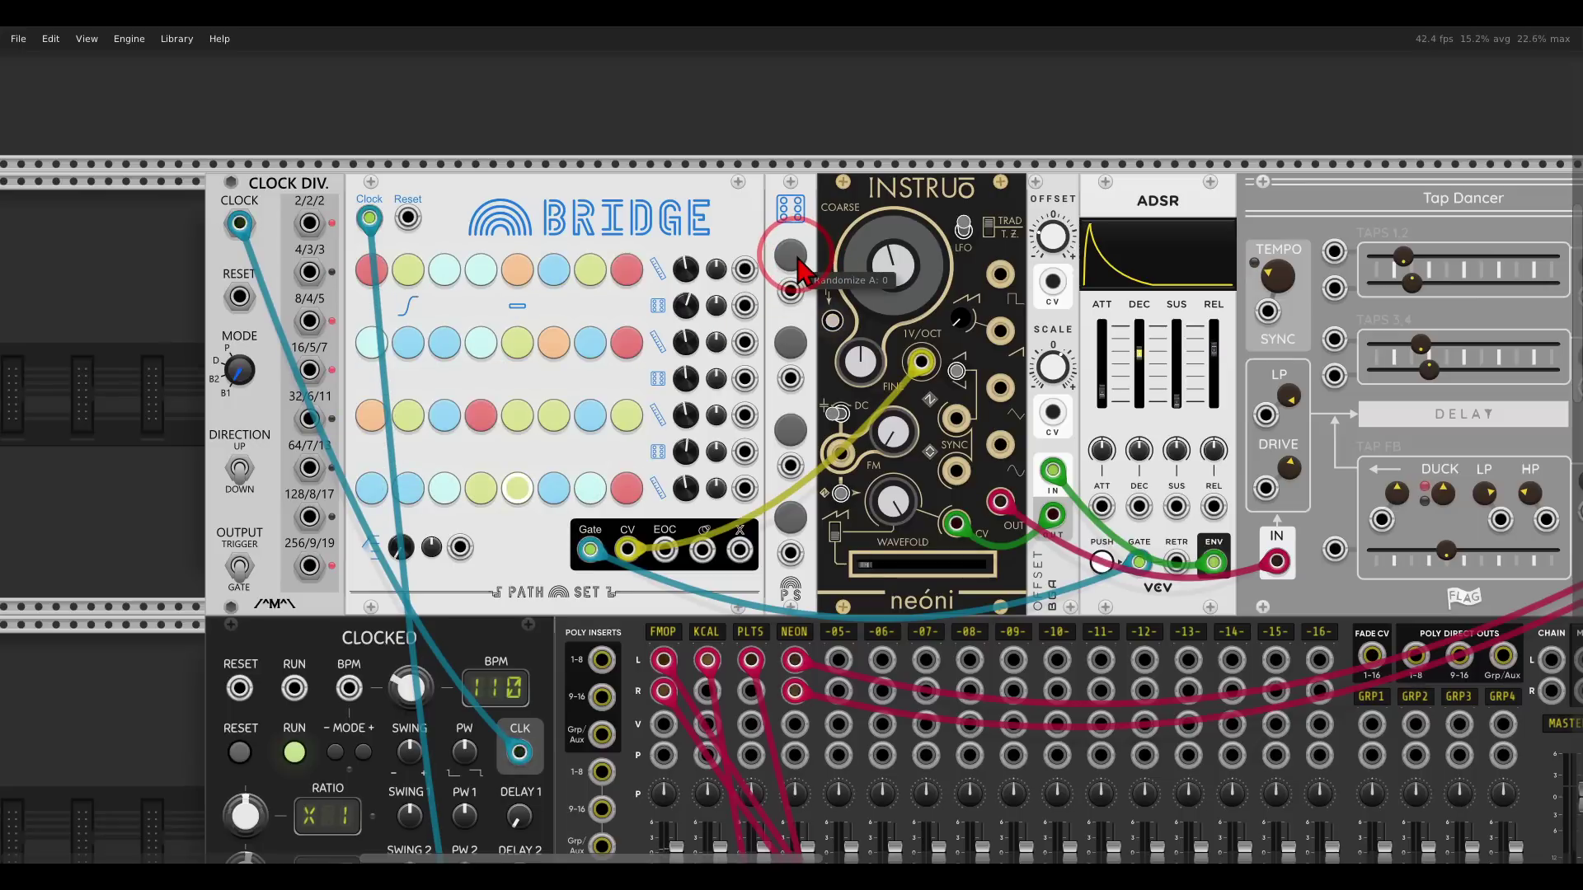
{"action": "left_click", "coordinate": [802, 263]}
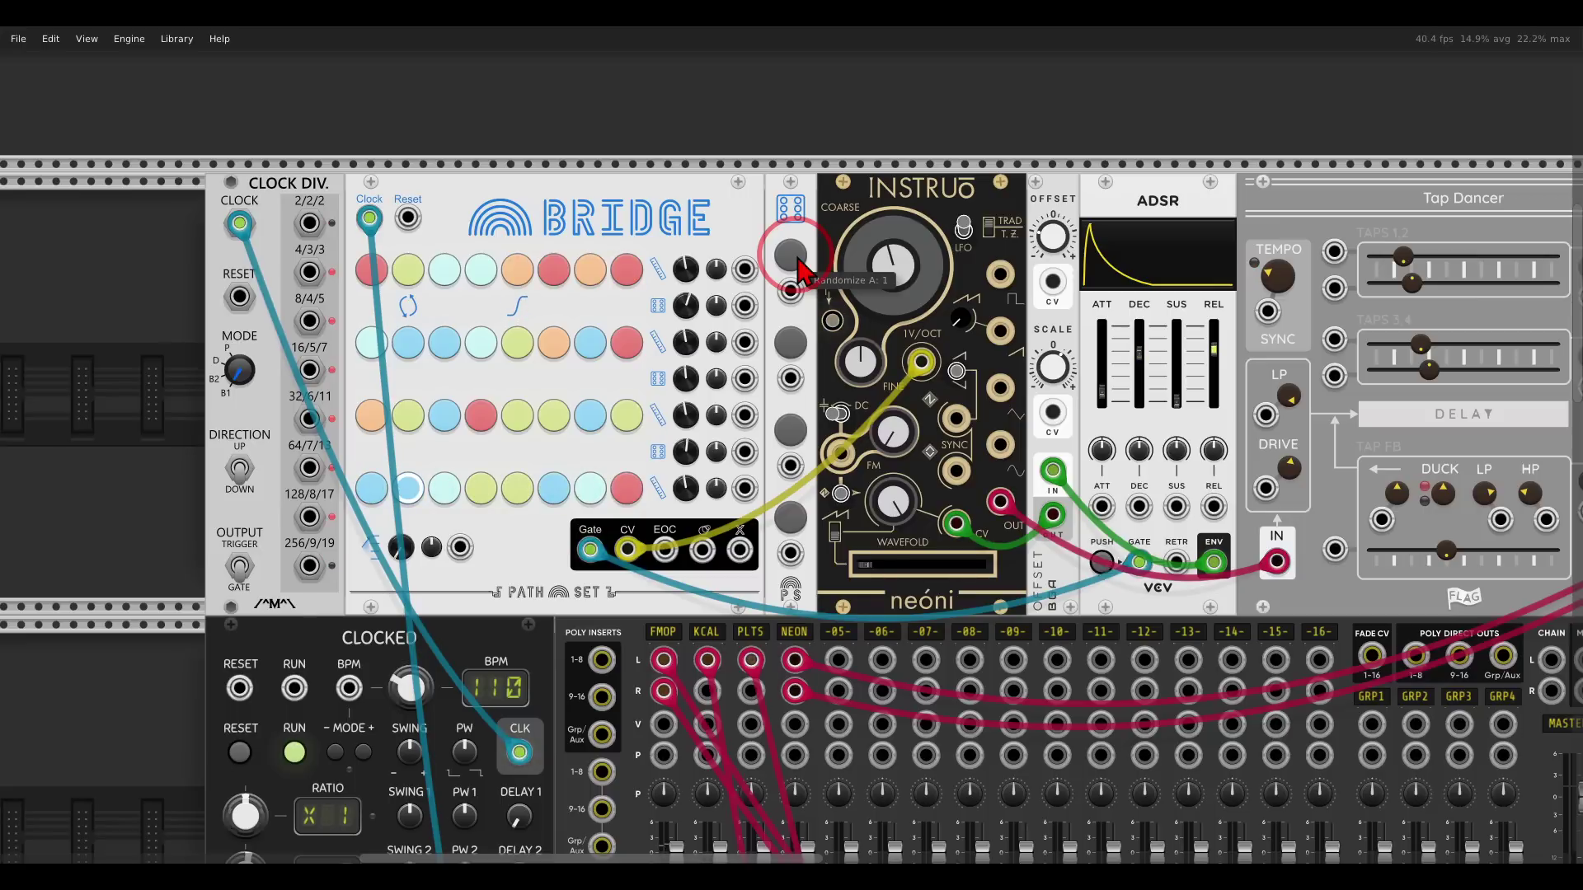
- Add row D's third step and the fifth bridge between rows C and D to Randomize A, and patch the clock divider's 8/4/5 output into it
{"action": "left_click", "coordinate": [792, 257]}
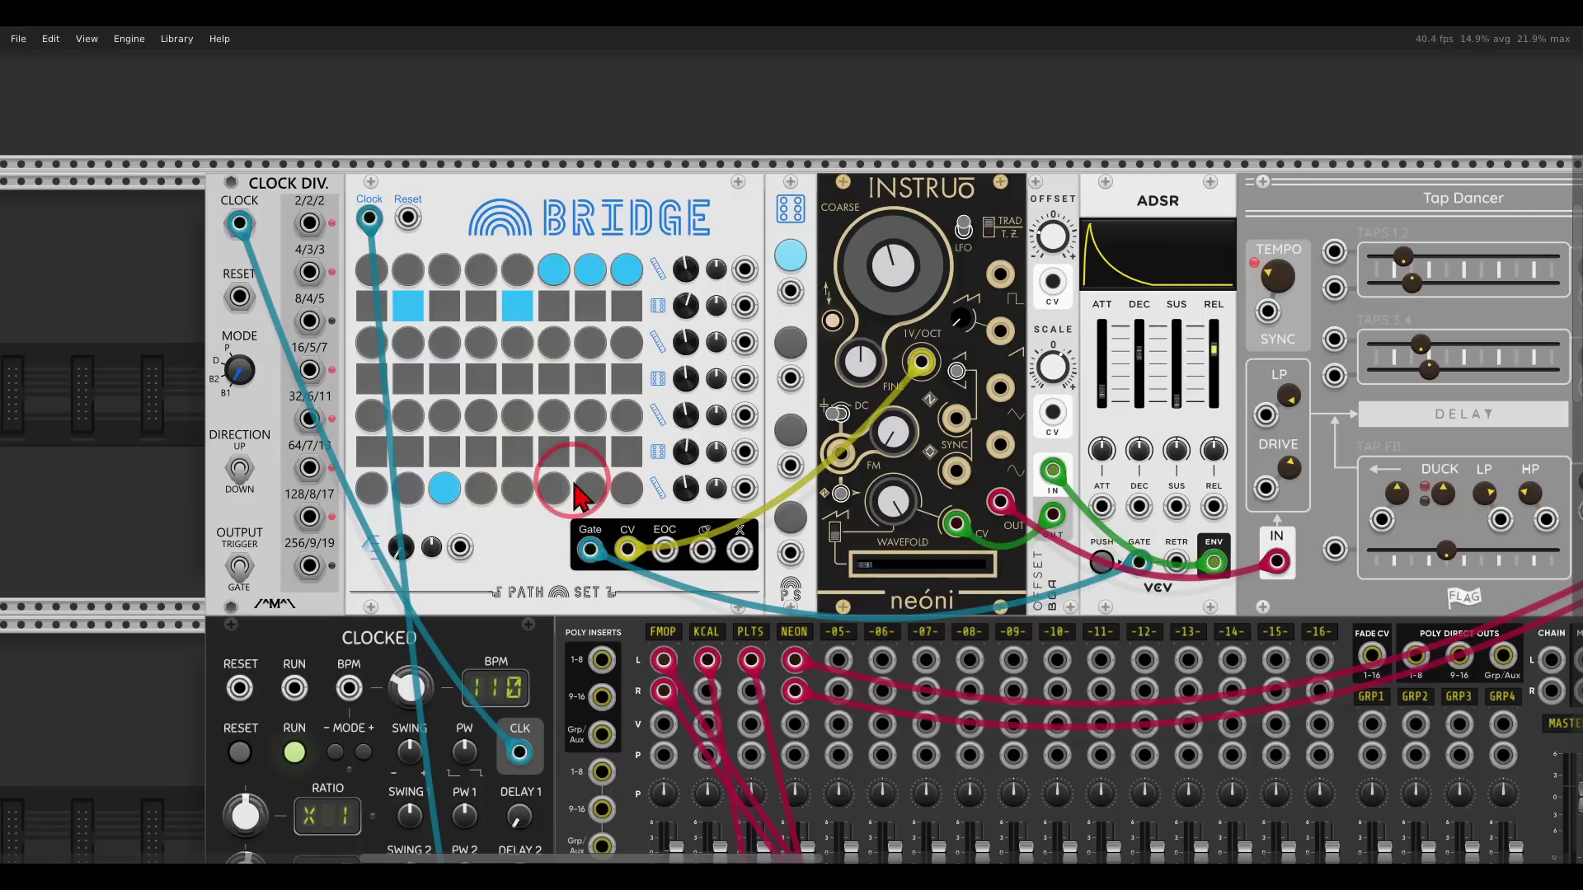
{"action": "left_click", "coordinate": [790, 258]}
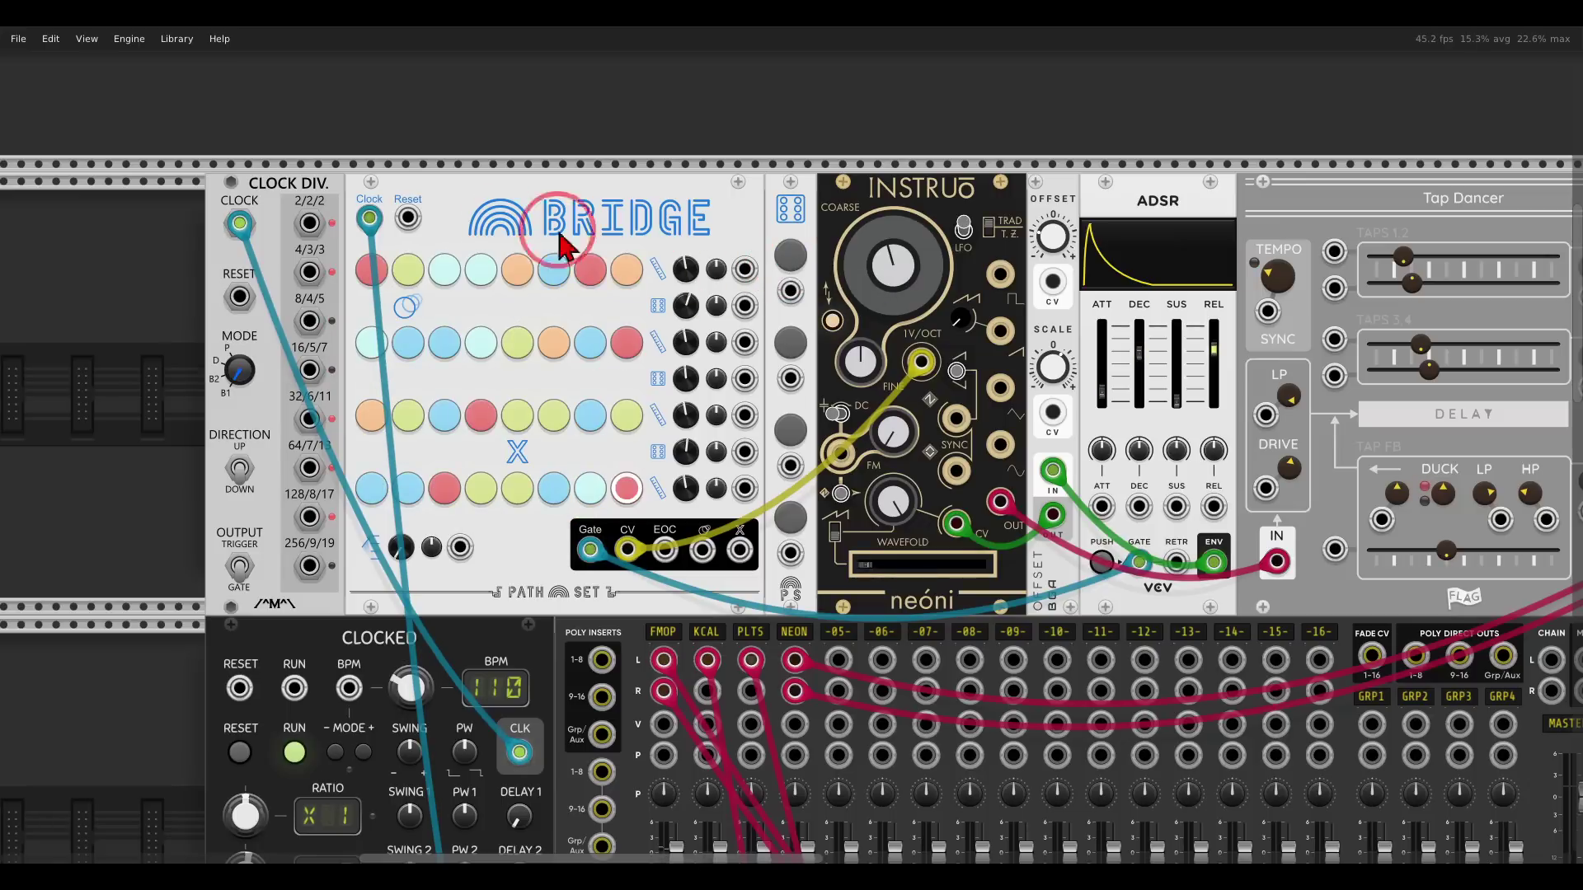
{"action": "left_click_drag", "start_coordinate": [310, 272], "coordinate": [790, 290]}
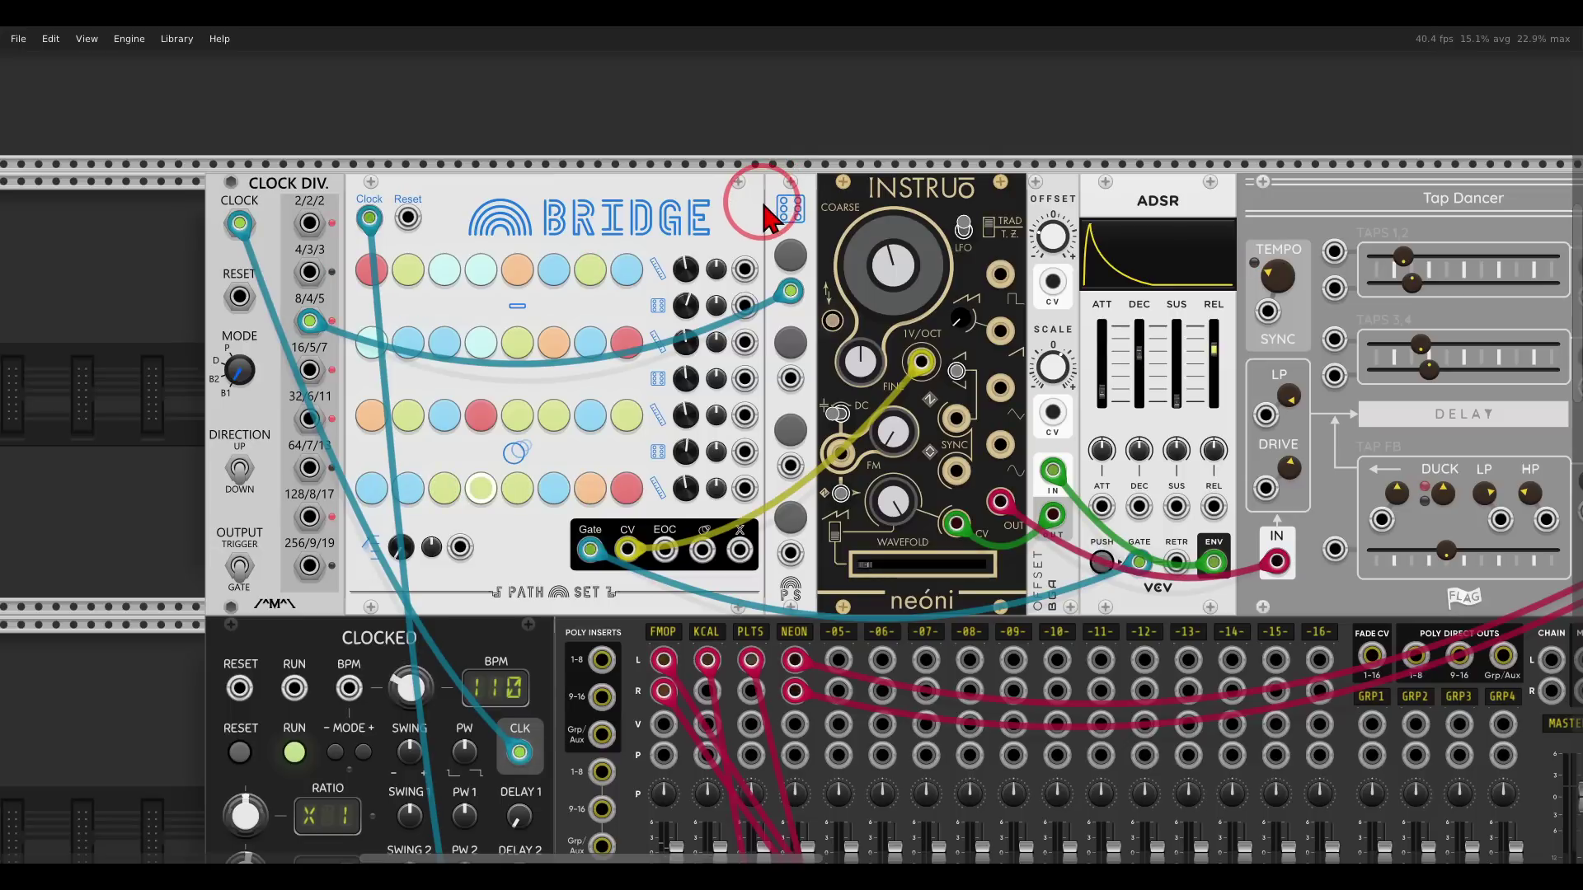
- Set Randomize B to target a group of bridges across the three bridge rows, and patch the clock divider's 16/5/7 output into its input
{"action": "left_click", "coordinate": [775, 344]}
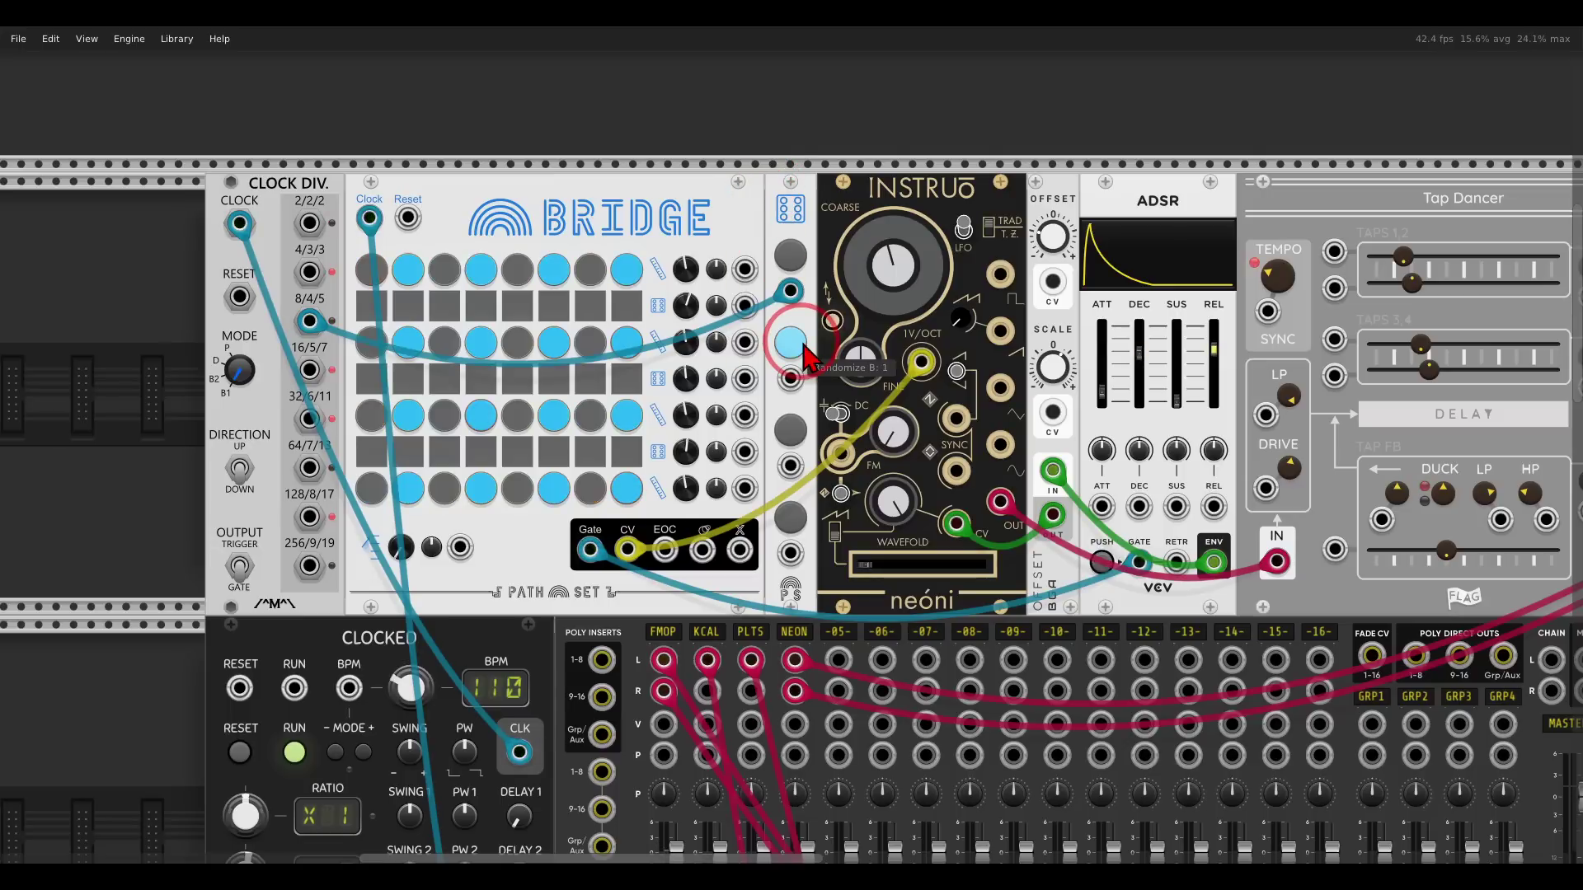
{"action": "left_click", "coordinate": [428, 468]}
{"action": "mouse_move", "coordinate": [428, 472]}
{"action": "left_mouse_down"}
{"action": "mouse_move", "coordinate": [414, 347]}
{"action": "mouse_move", "coordinate": [451, 316]}
{"action": "mouse_move", "coordinate": [494, 347]}
{"action": "mouse_move", "coordinate": [545, 349]}
{"action": "mouse_move", "coordinate": [493, 409]}
{"action": "mouse_move", "coordinate": [547, 419]}
{"action": "mouse_move", "coordinate": [490, 479]}
{"action": "mouse_move", "coordinate": [666, 421]}
{"action": "mouse_move", "coordinate": [642, 409]}
{"action": "mouse_move", "coordinate": [637, 346]}
{"action": "mouse_move", "coordinate": [627, 478]}
{"action": "mouse_move", "coordinate": [481, 486]}
{"action": "mouse_move", "coordinate": [477, 455]}
{"action": "mouse_move", "coordinate": [537, 458]}
{"action": "mouse_move", "coordinate": [491, 373]}
{"action": "mouse_move", "coordinate": [589, 383]}
{"action": "mouse_move", "coordinate": [548, 315]}
{"action": "mouse_move", "coordinate": [452, 316]}
{"action": "mouse_move", "coordinate": [405, 285]}
{"action": "mouse_move", "coordinate": [648, 290]}
{"action": "left_mouse_up"}
{"action": "left_click", "coordinate": [789, 342]}
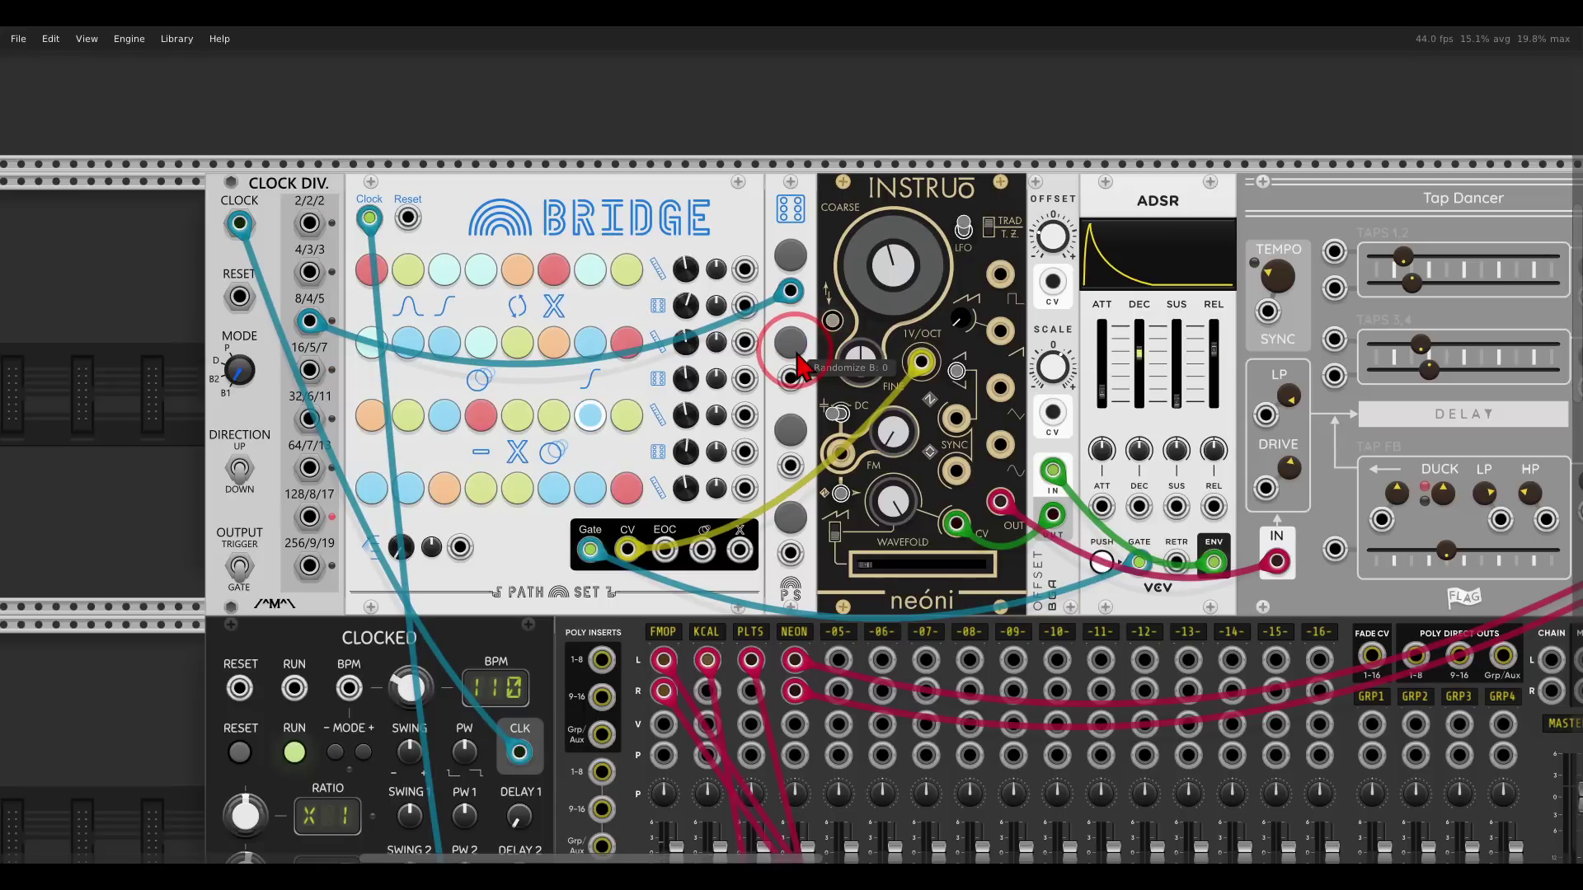
{"action": "left_click_drag", "start_coordinate": [310, 370], "coordinate": [789, 381]}
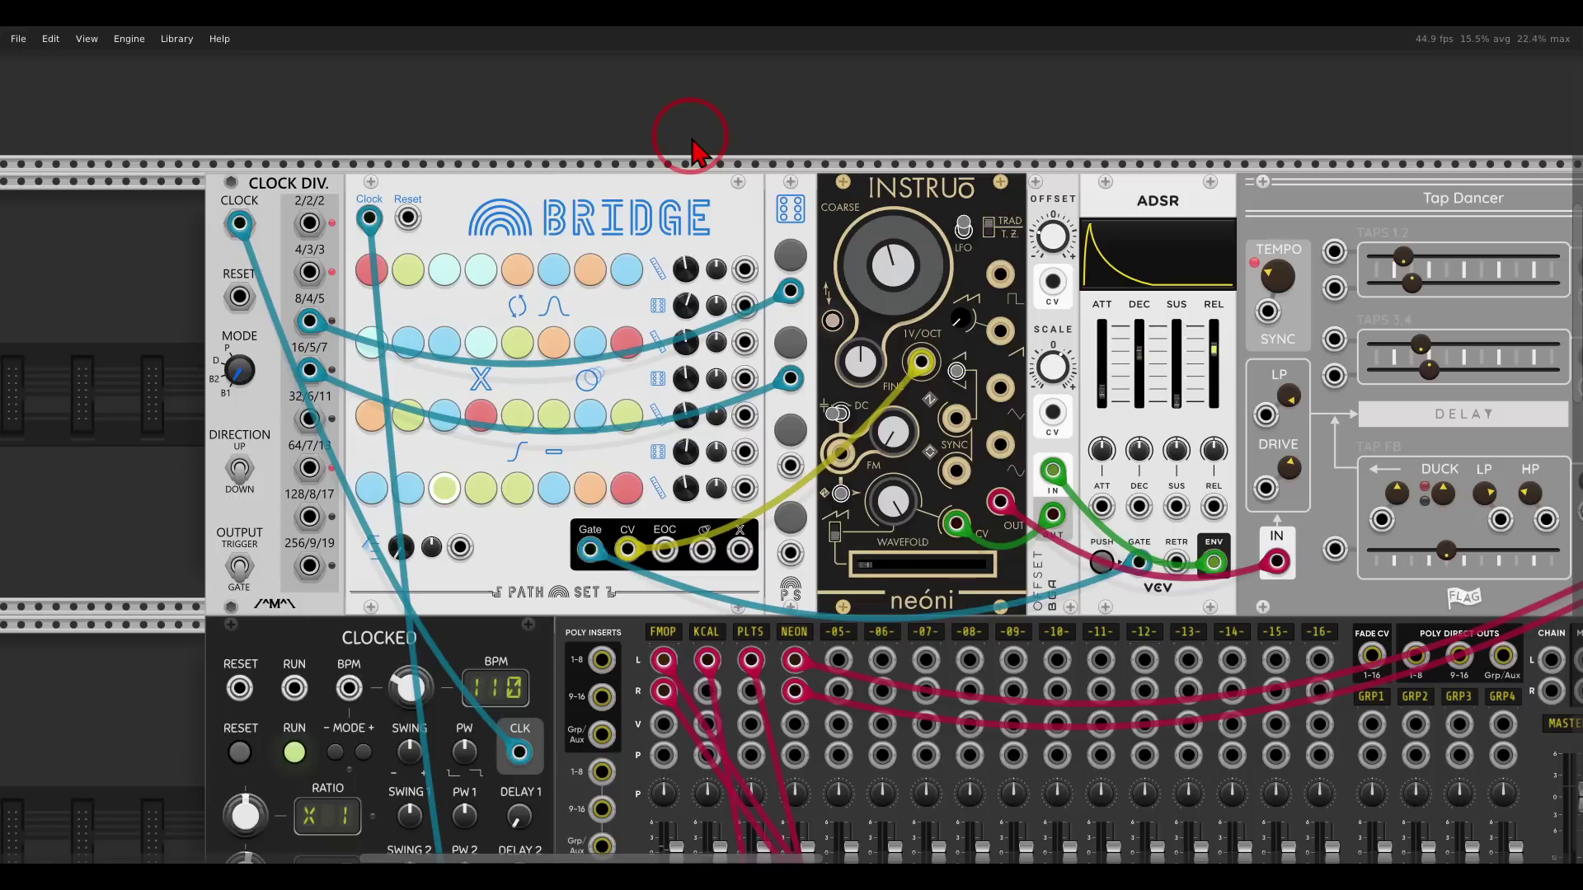
- Turn off the solo on the mixer's NEON channel
{"action": "scroll", "coordinate": [742, 578], "scroll_direction": "down", "scroll_amount": 4}
{"action": "left_click", "coordinate": [736, 720]}
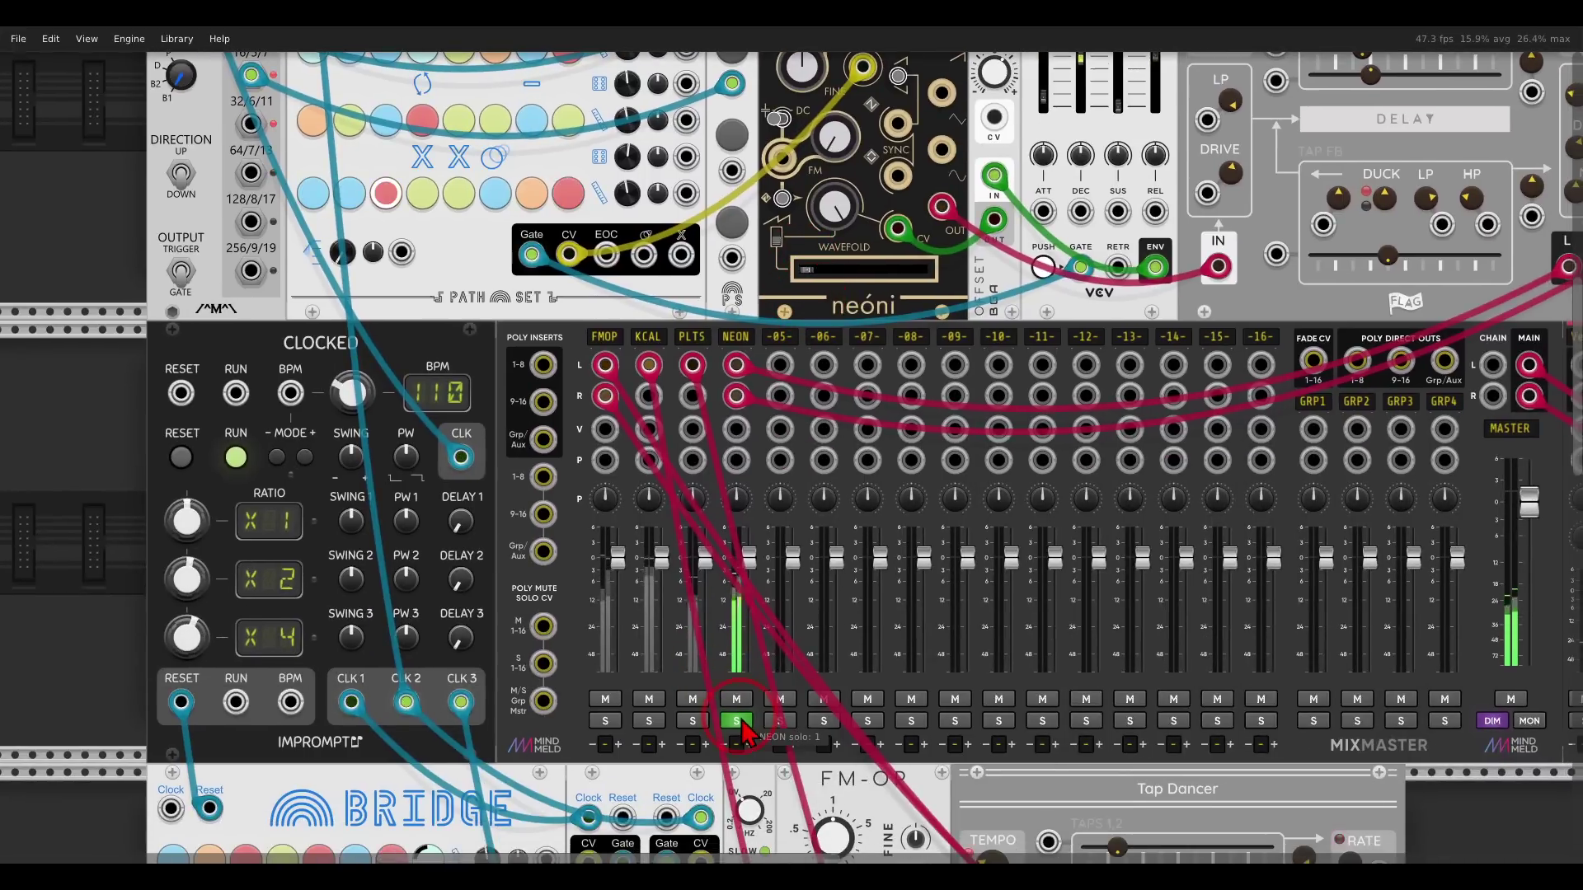
{"action": "left_click", "coordinate": [740, 722]}
- Move the KickAll and macro oscillator 2 modules up into the lower Bridge's row, beyond the Tap Dancer
{"action": "scroll", "coordinate": [865, 502], "scroll_direction": "down", "scroll_amount": 3}
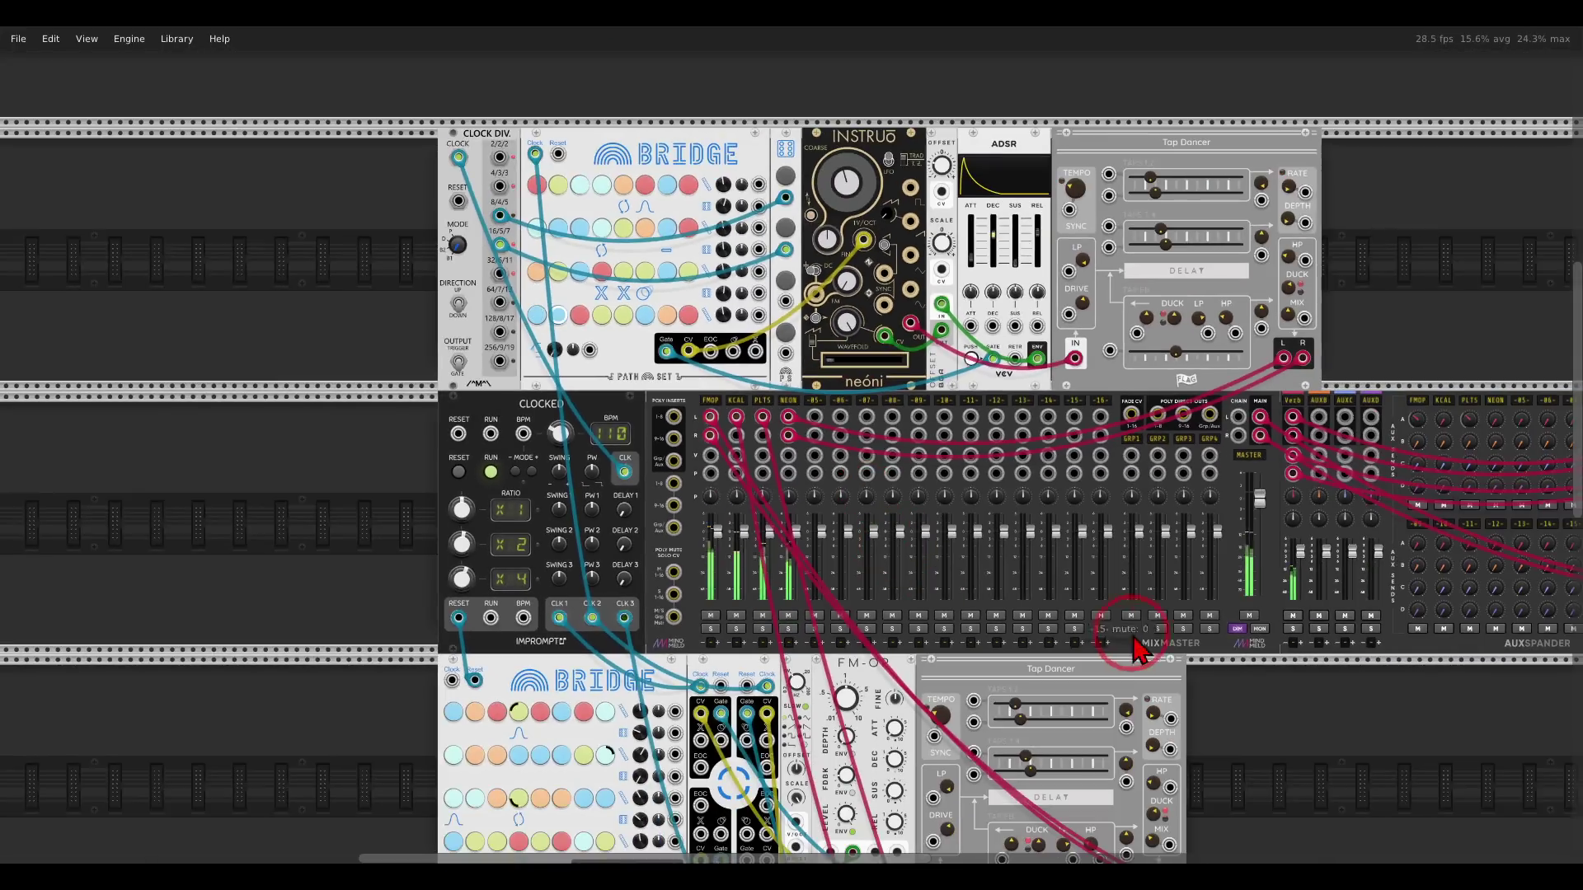
{"action": "left_click_drag", "start_coordinate": [1136, 649], "coordinate": [1085, 567]}
{"action": "scroll", "coordinate": [1123, 610], "scroll_direction": "down", "scroll_amount": 2}
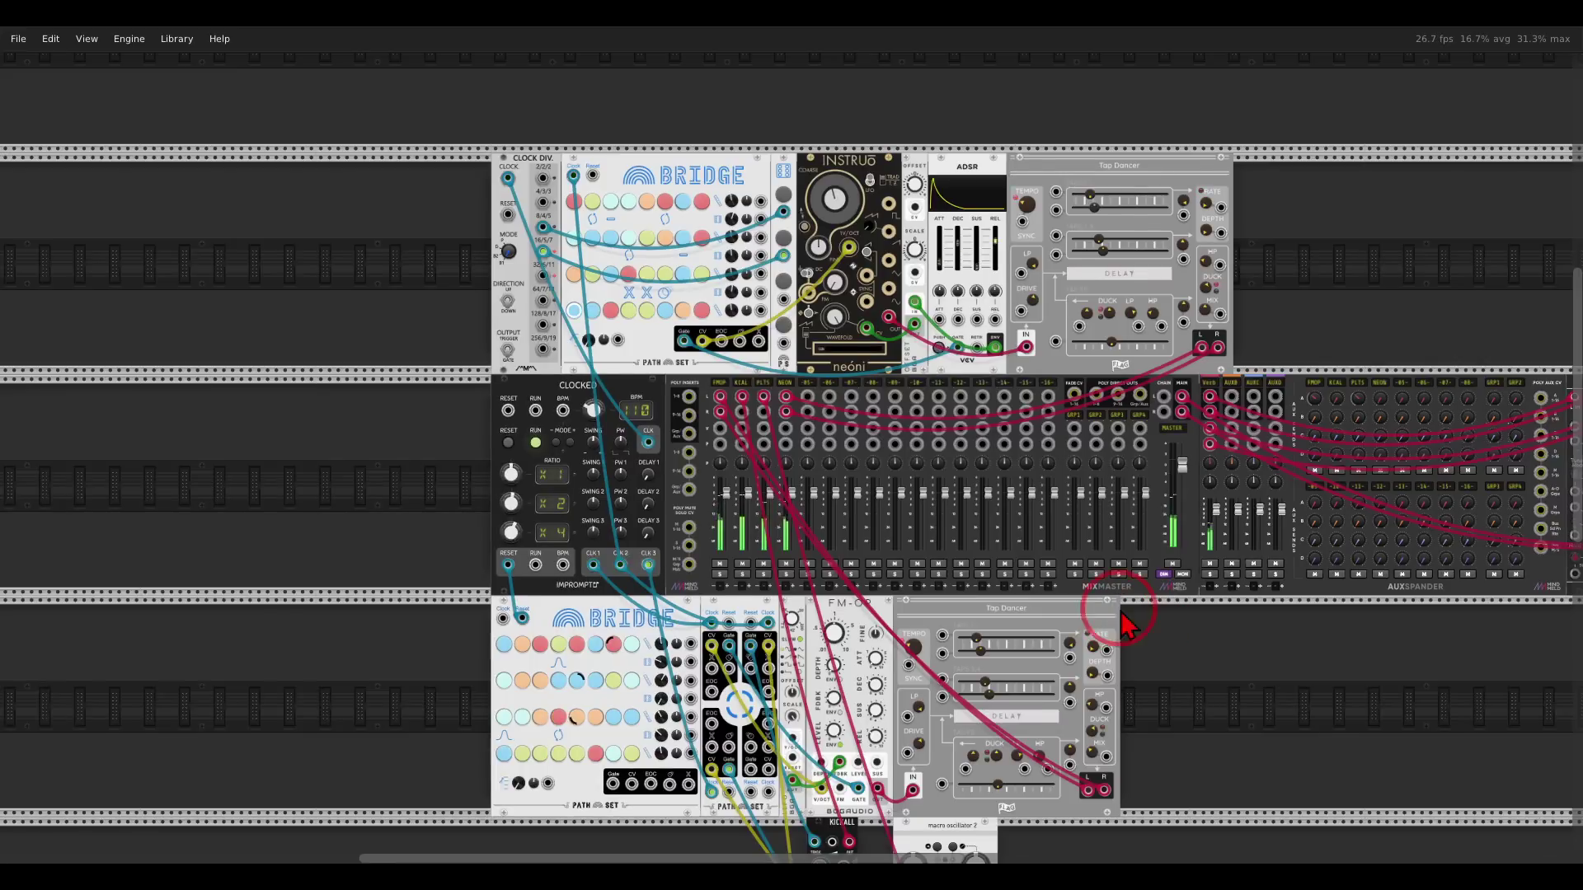
{"action": "left_click_drag", "start_coordinate": [1127, 627], "coordinate": [1042, 566]}
{"action": "left_click_drag", "start_coordinate": [928, 804], "coordinate": [1051, 639]}
{"action": "scroll", "coordinate": [1035, 634], "scroll_direction": "up", "scroll_amount": 2}
{"action": "scroll", "coordinate": [1040, 638], "scroll_direction": "up", "scroll_amount": 1}
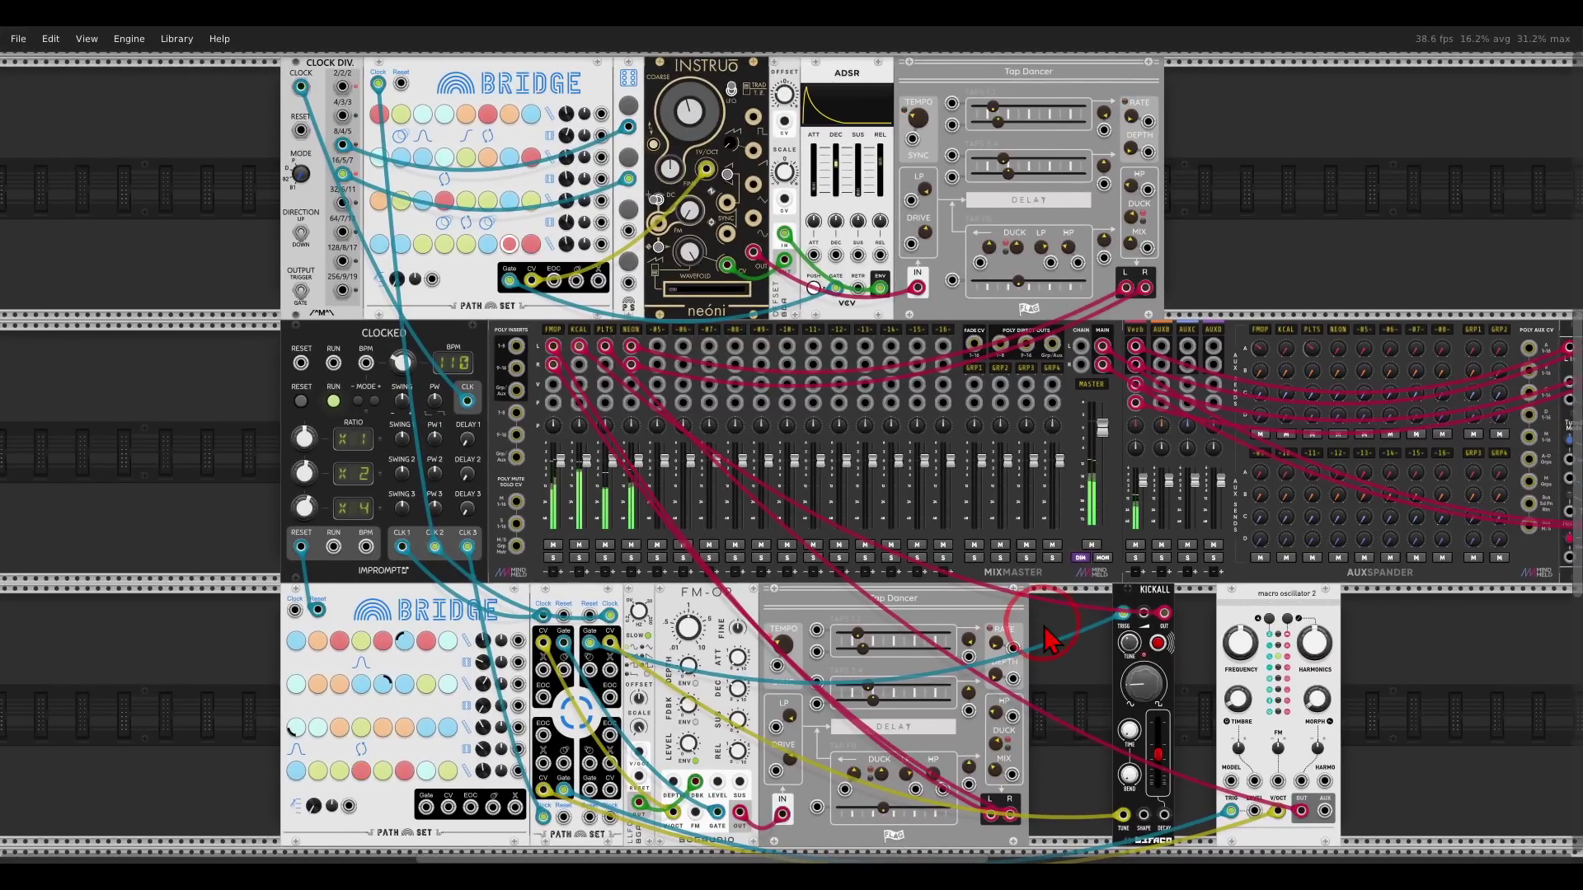